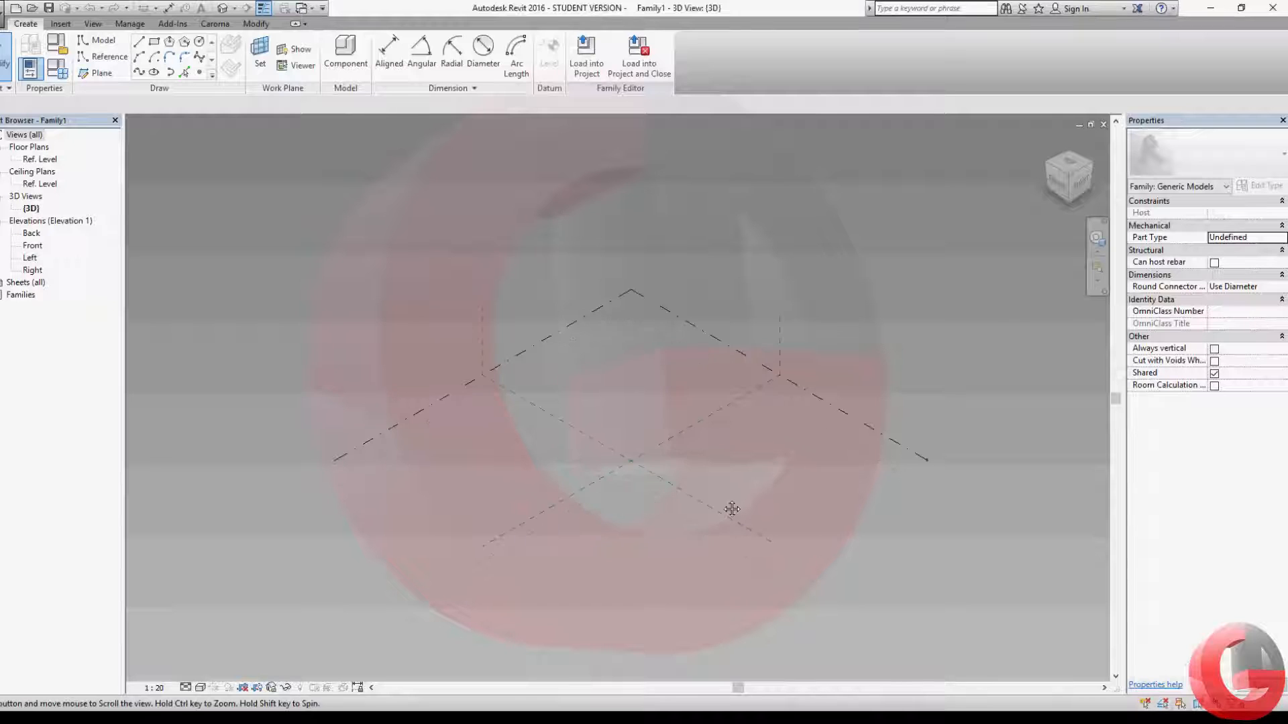
Place two reference points on Ref. Level, about 4650 by 5806 and about 5564 by 5270 from the center reference planes
scroll(661, 439, "up", 2)
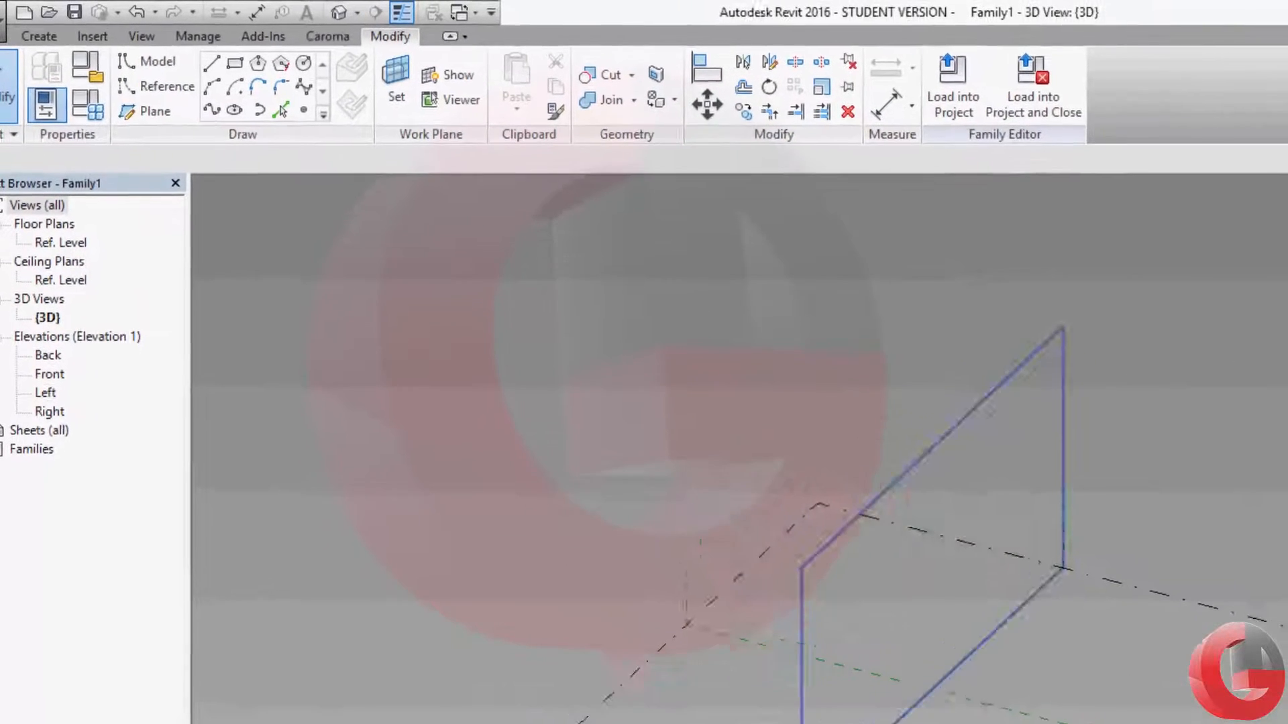
key("Escape")
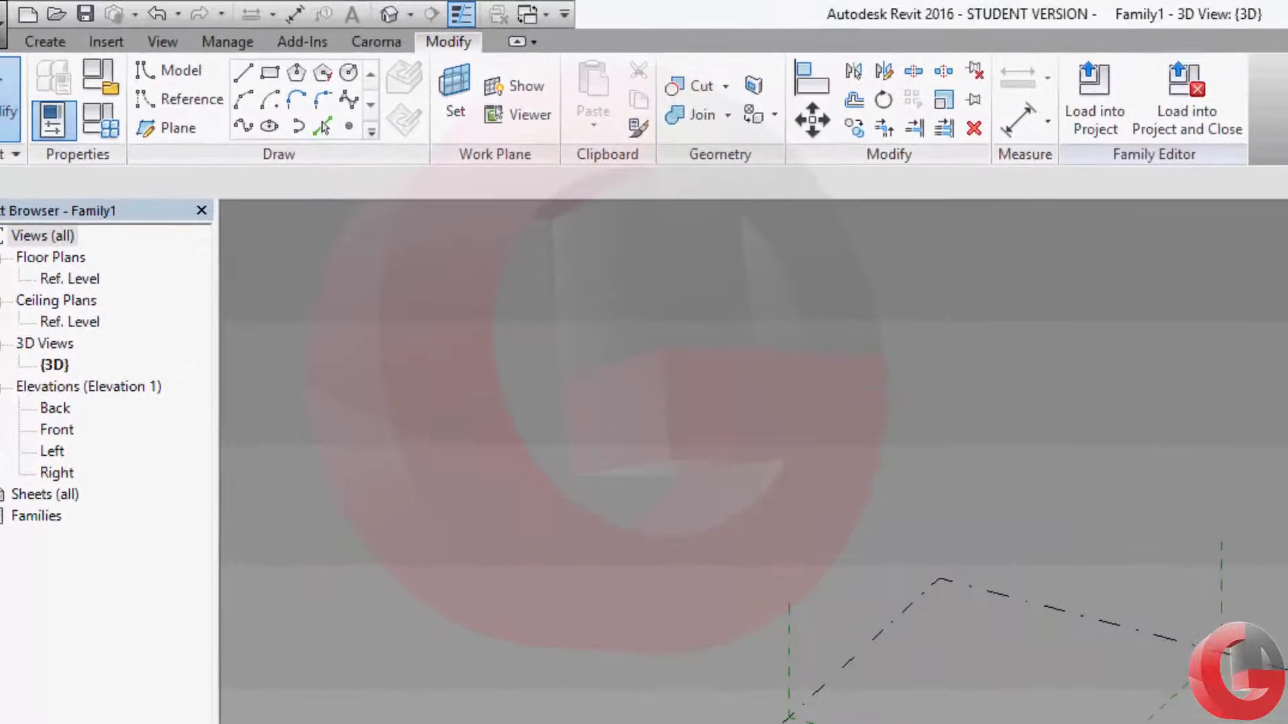
left_click(201, 97)
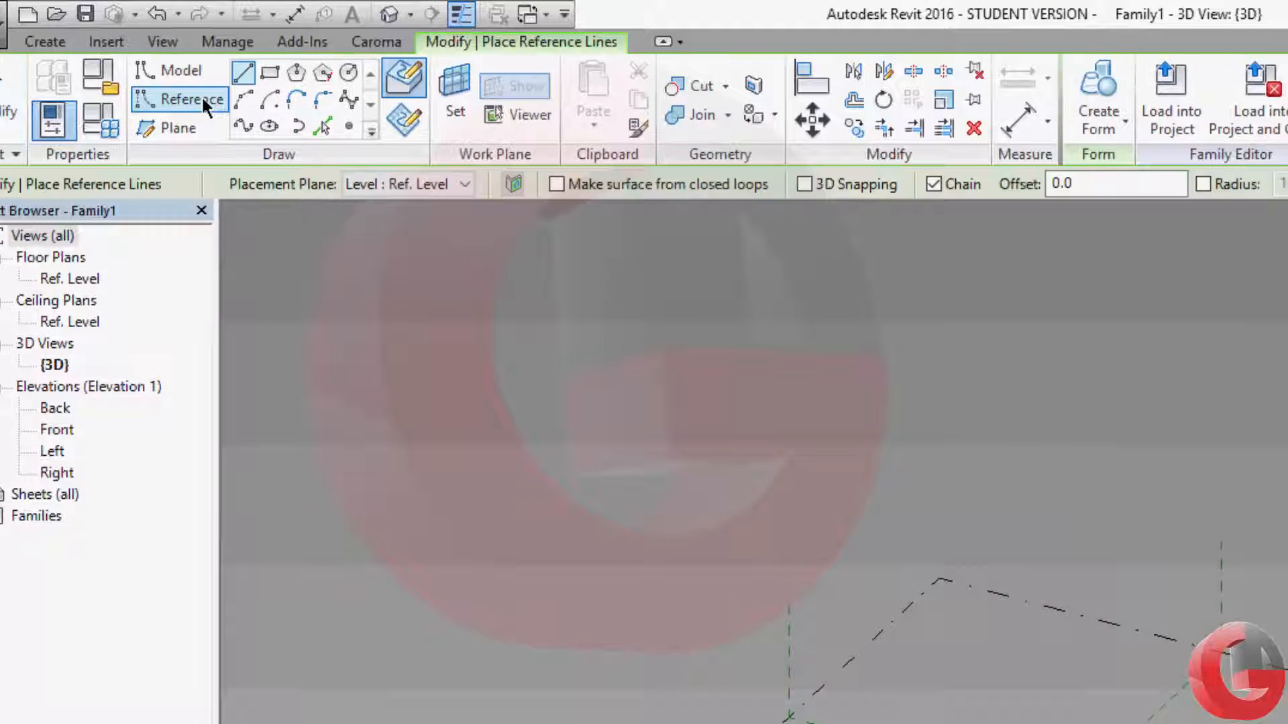
left_click(349, 127)
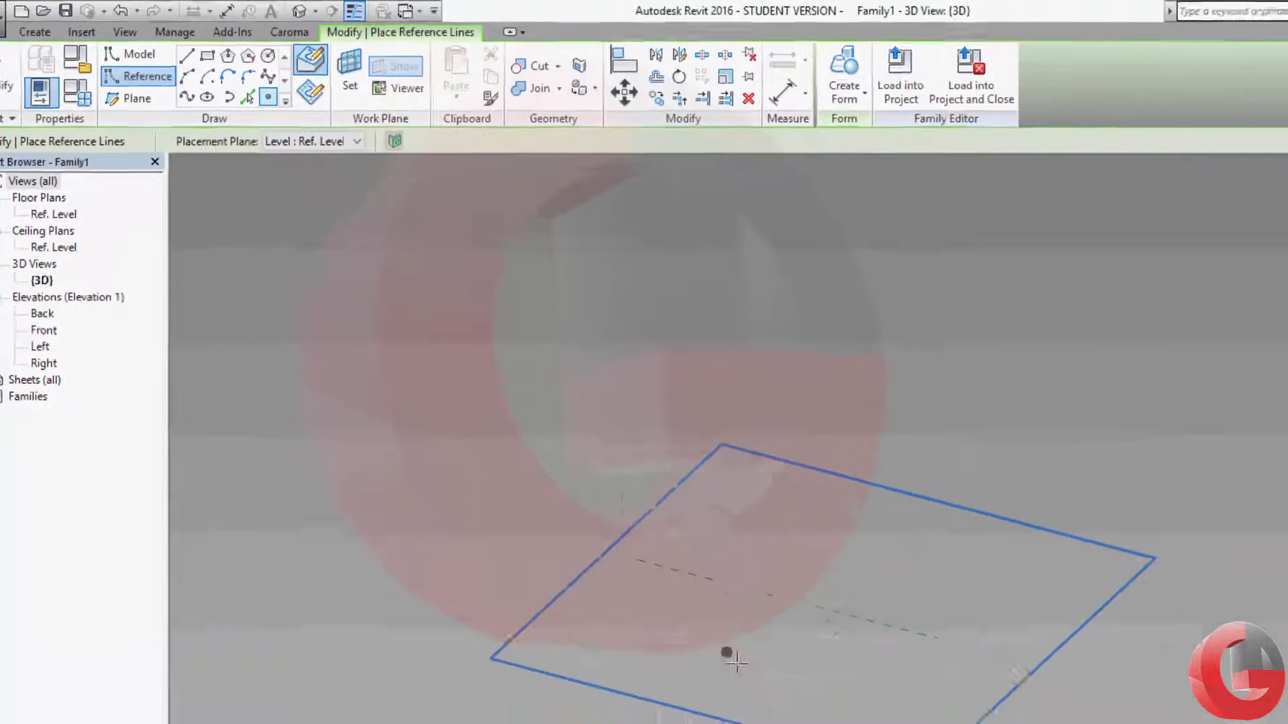
key("Escape")
key("Escape")
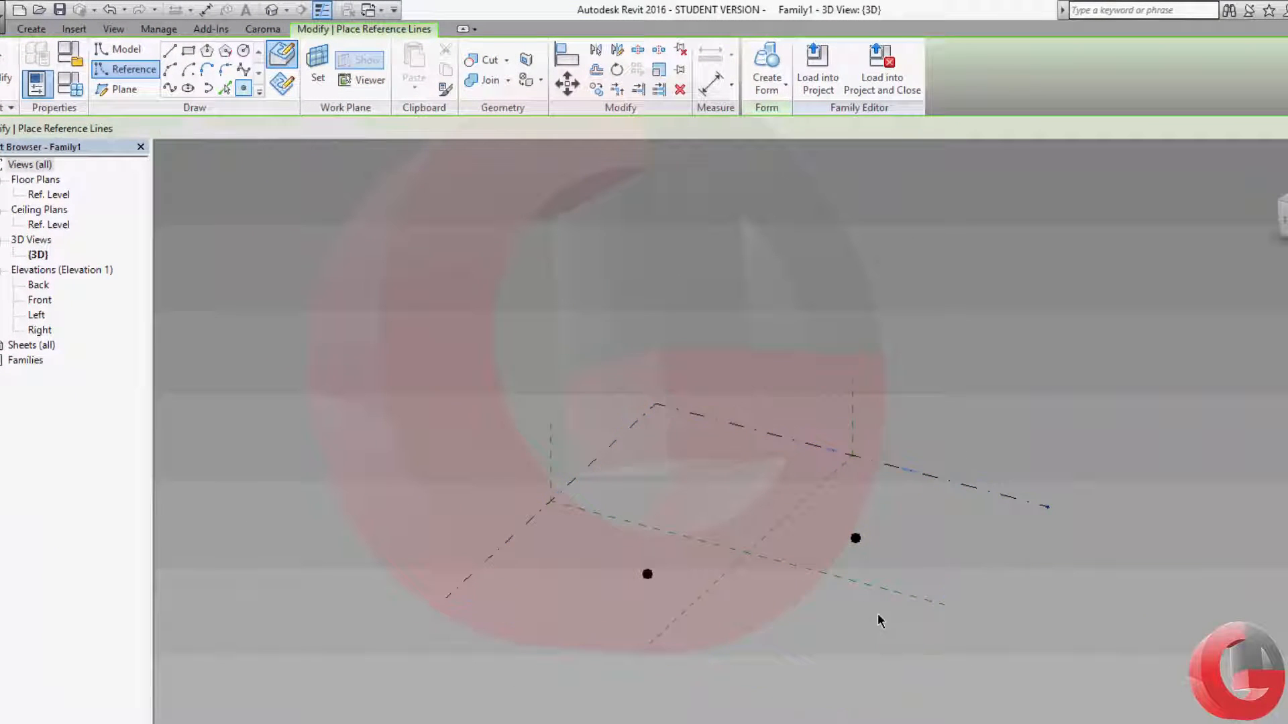
Select both reference points and make them adaptive
middle_click_drag(864, 644, 629, 536, "shift")
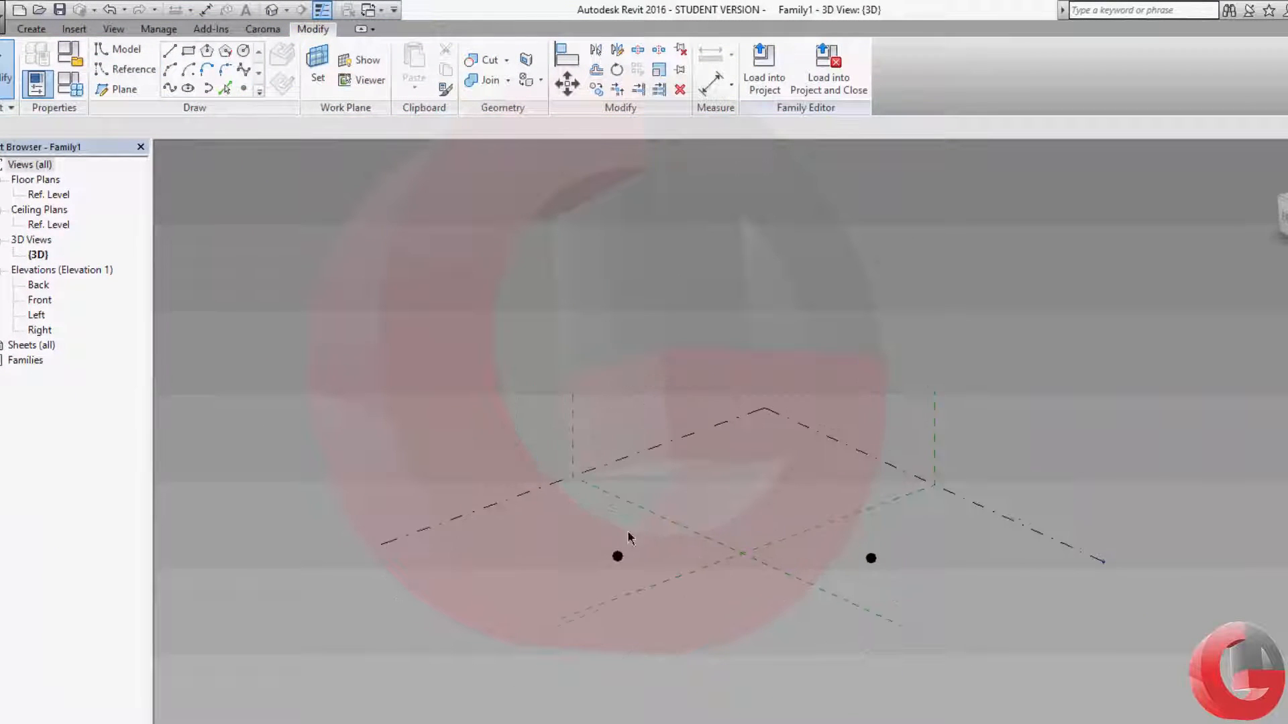
left_click_drag(643, 558, 900, 581)
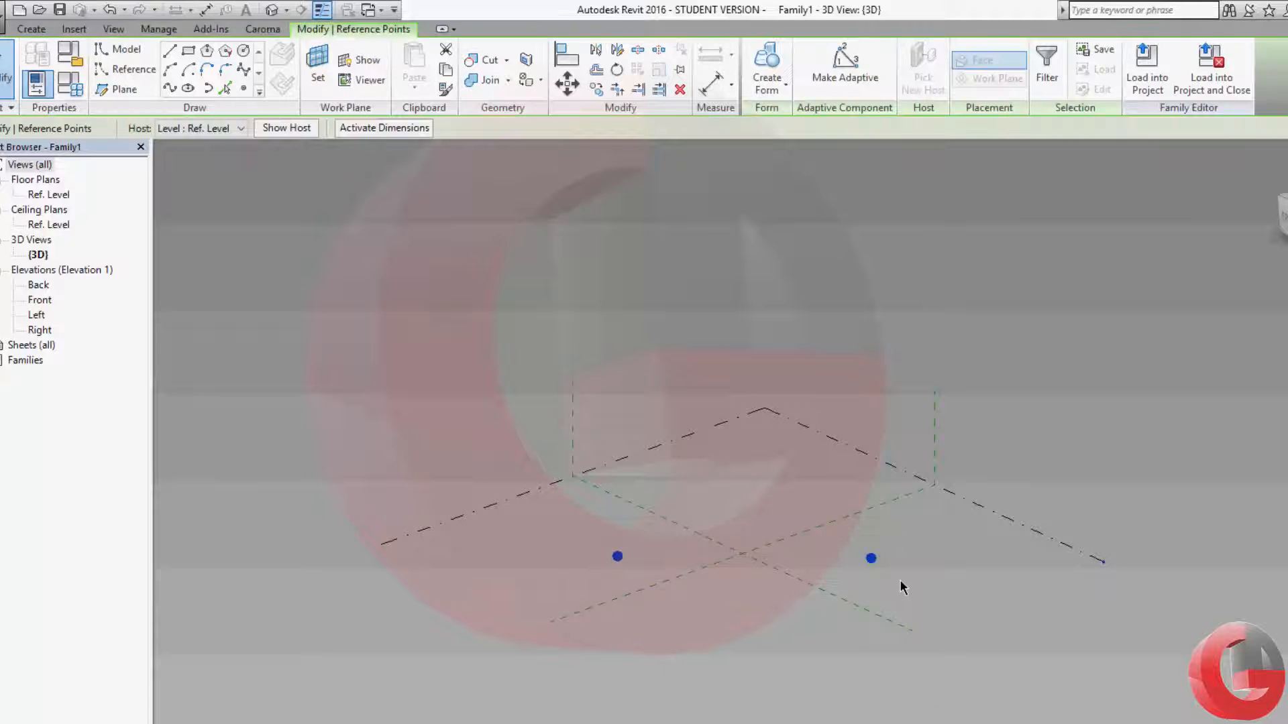
left_click(843, 86)
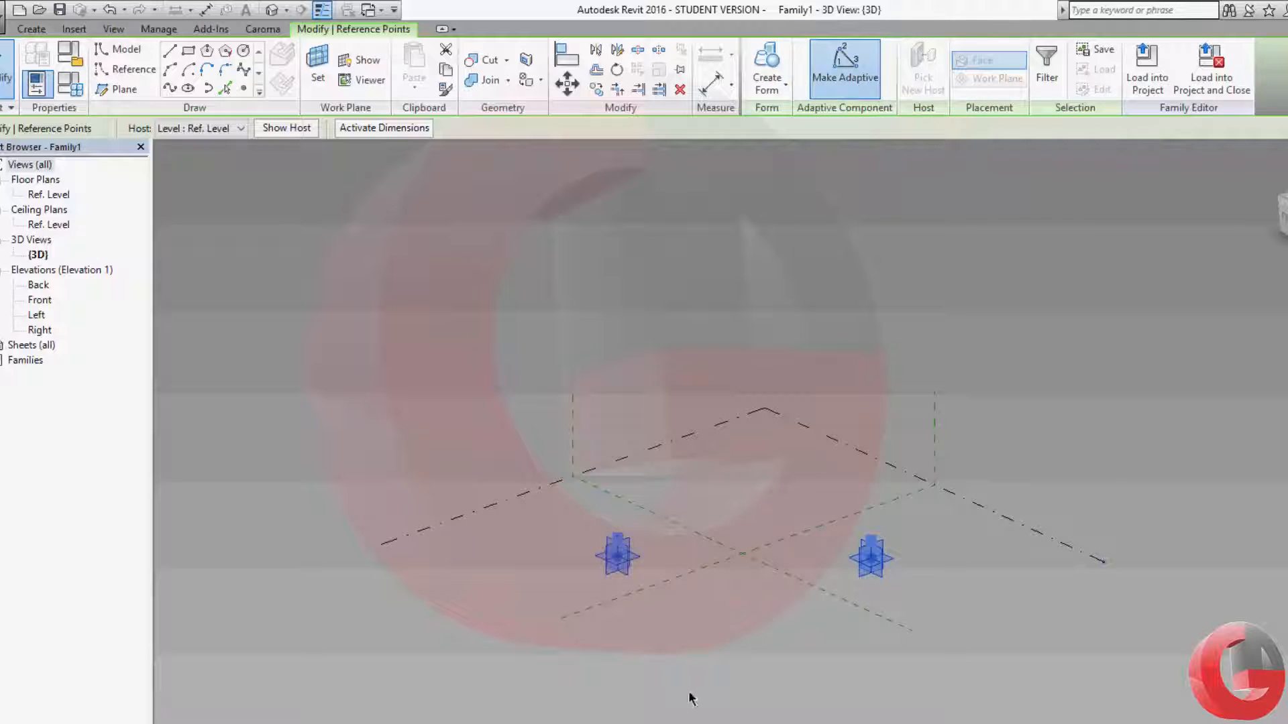
left_click(822, 666)
middle_click_drag(821, 666, 787, 657, "shift")
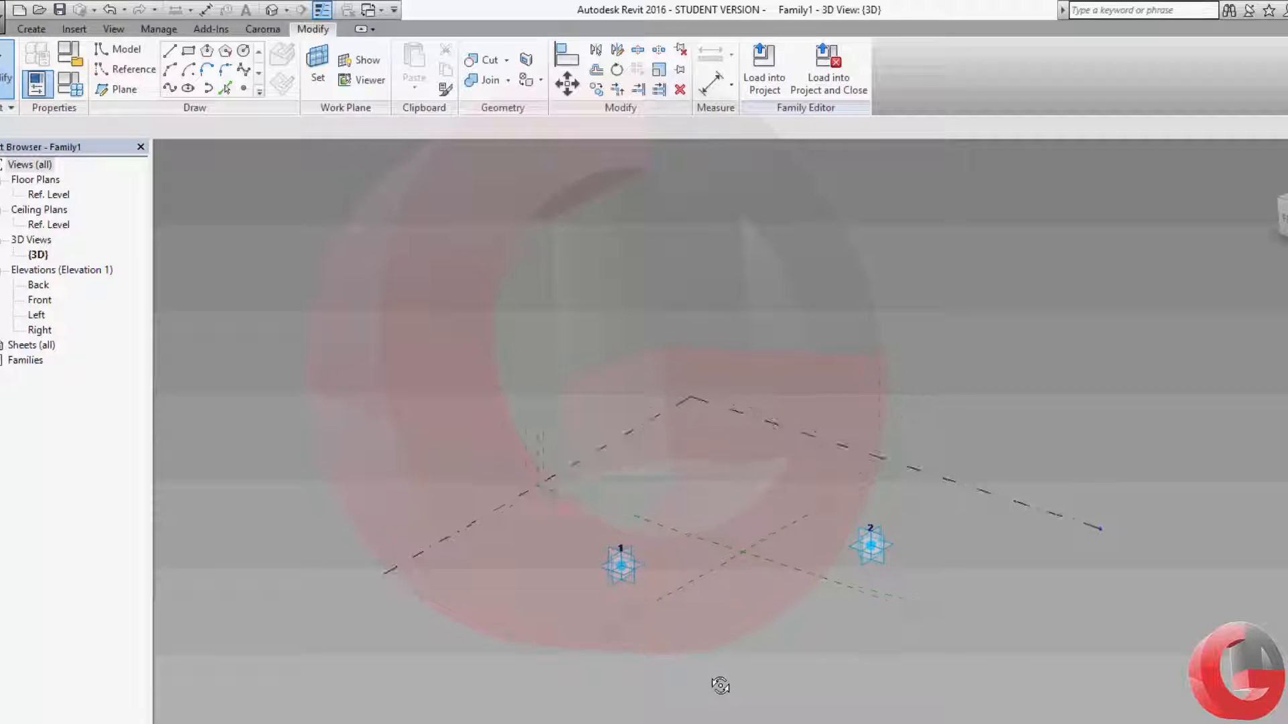
middle_click_drag(719, 681, 784, 601, "shift")
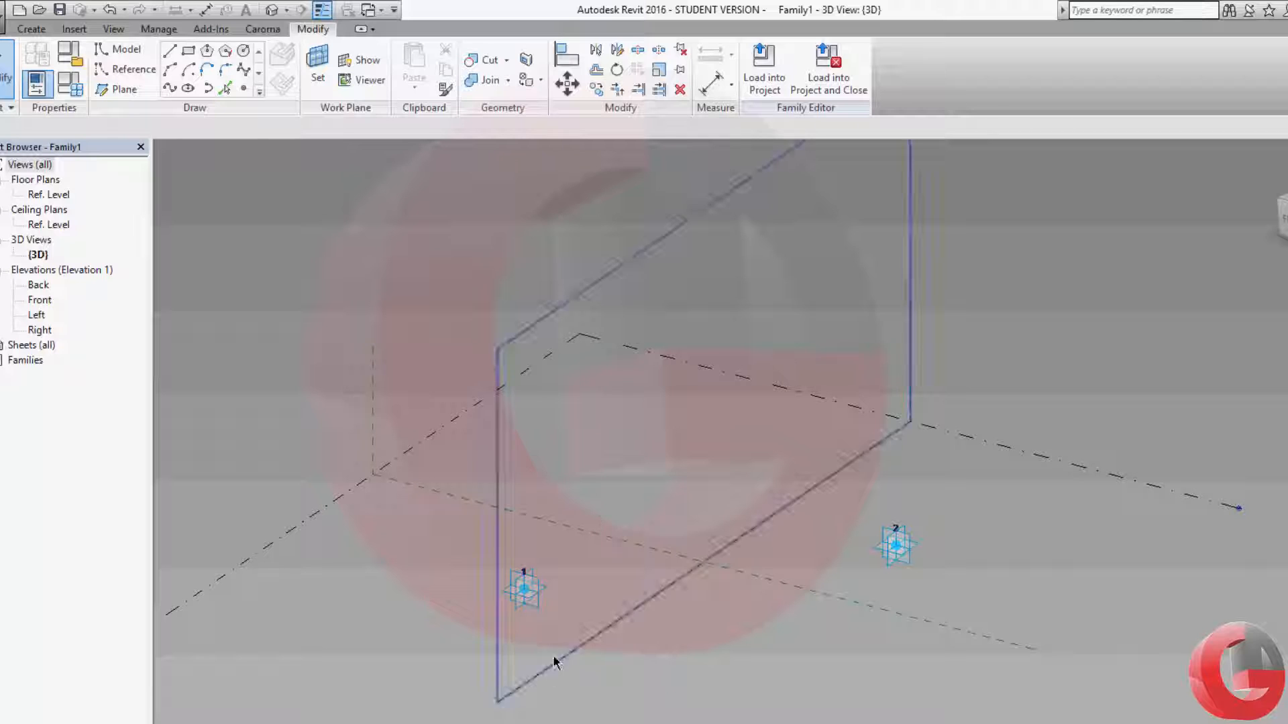
Set the horizontal plane of adaptive point 1 as the work plane and place a reference point on that adaptive point
left_click(125, 70)
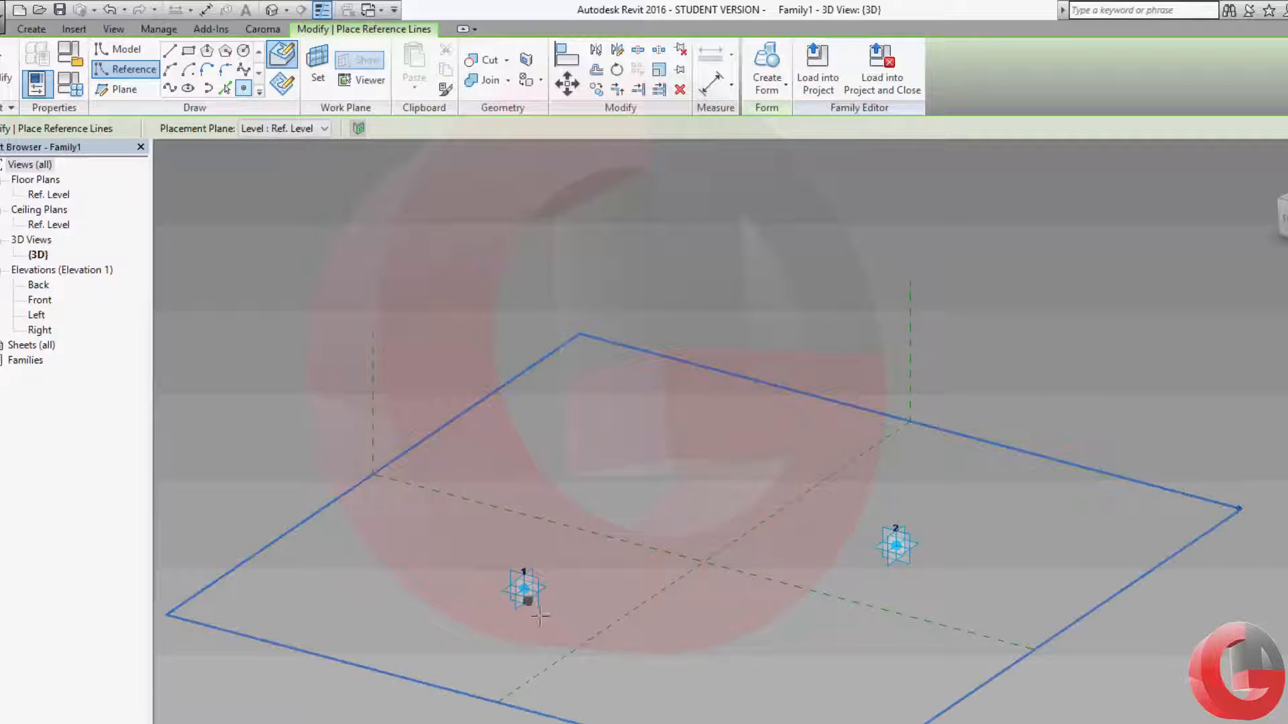
scroll(516, 576, "up", 3)
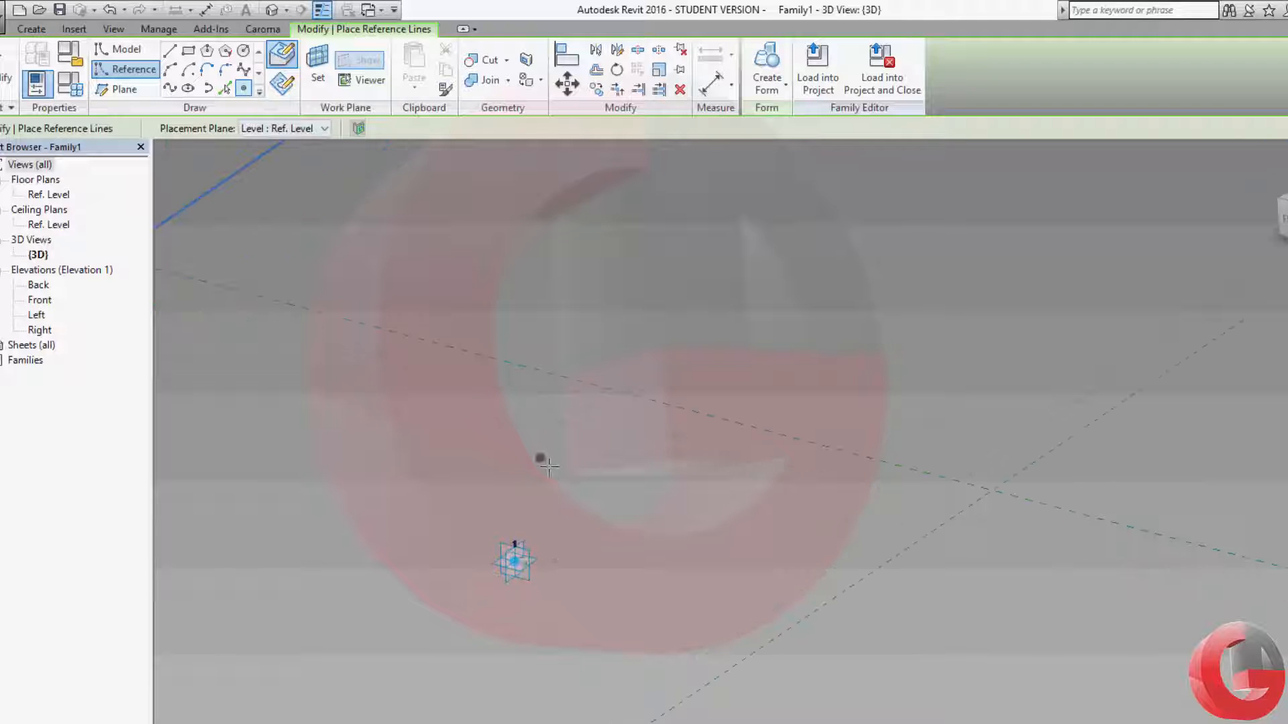
left_click(322, 84)
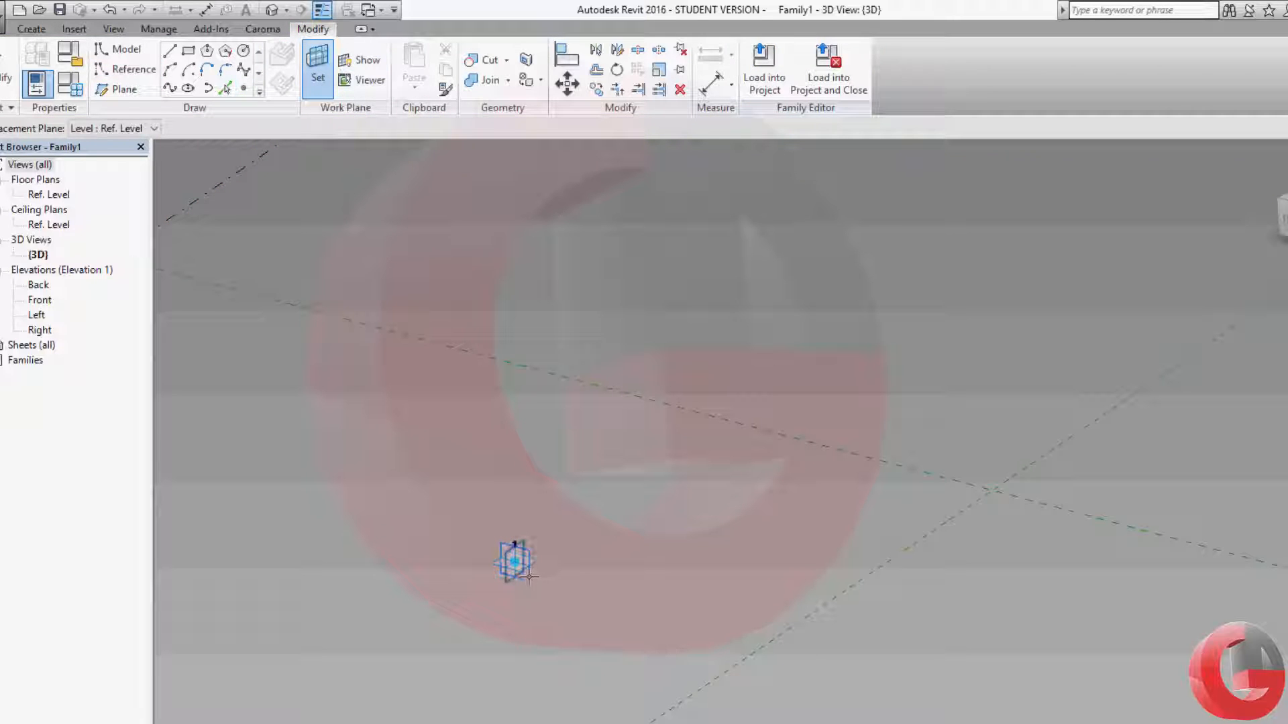
key("Tab")
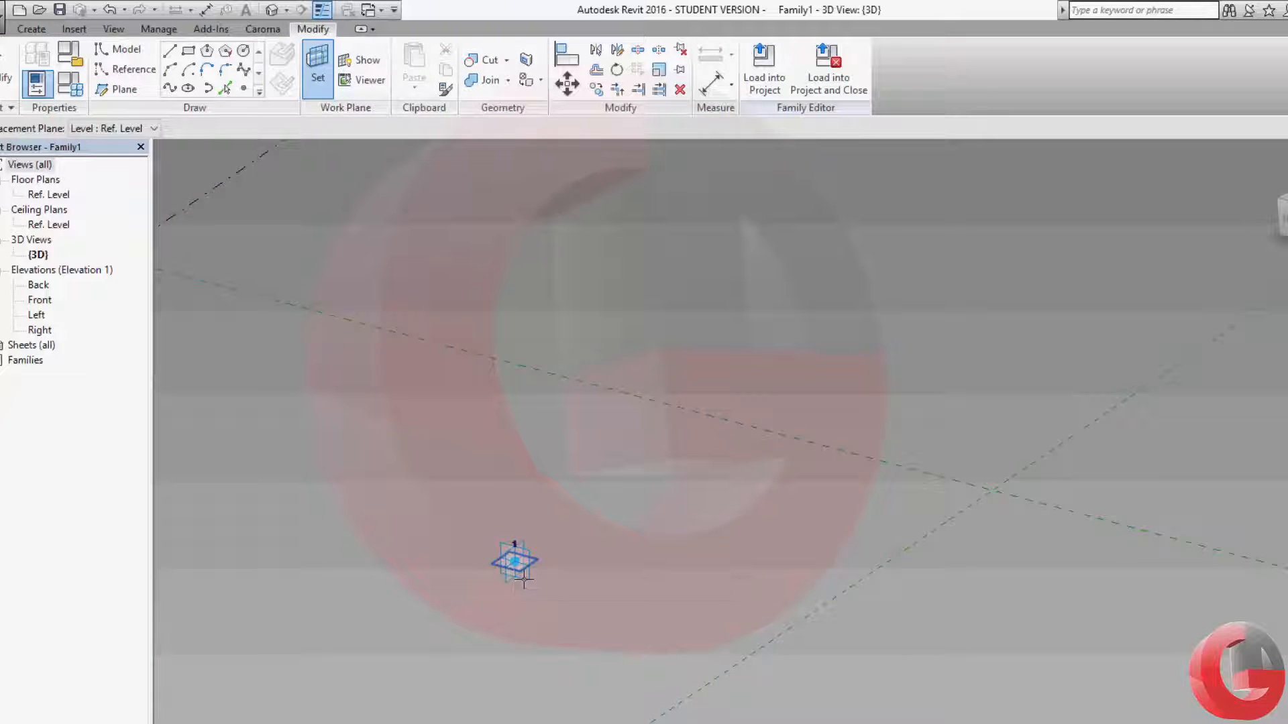
key("Tab")
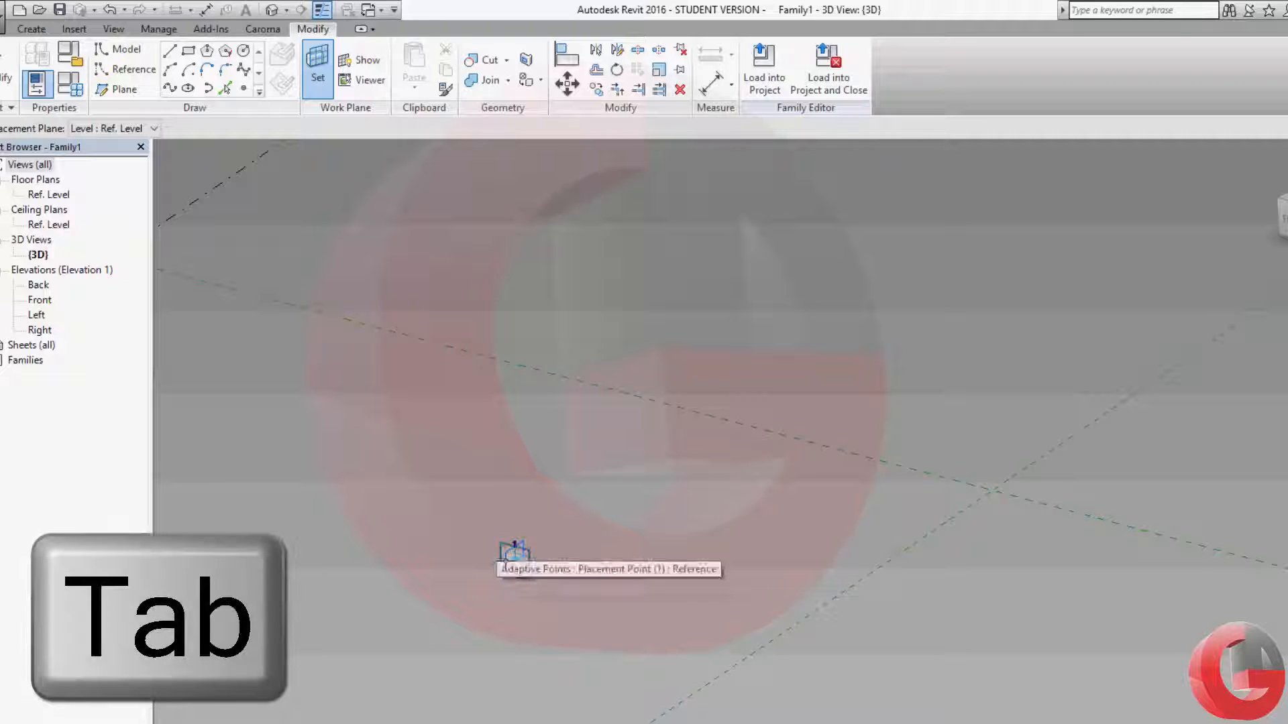
key("Tab")
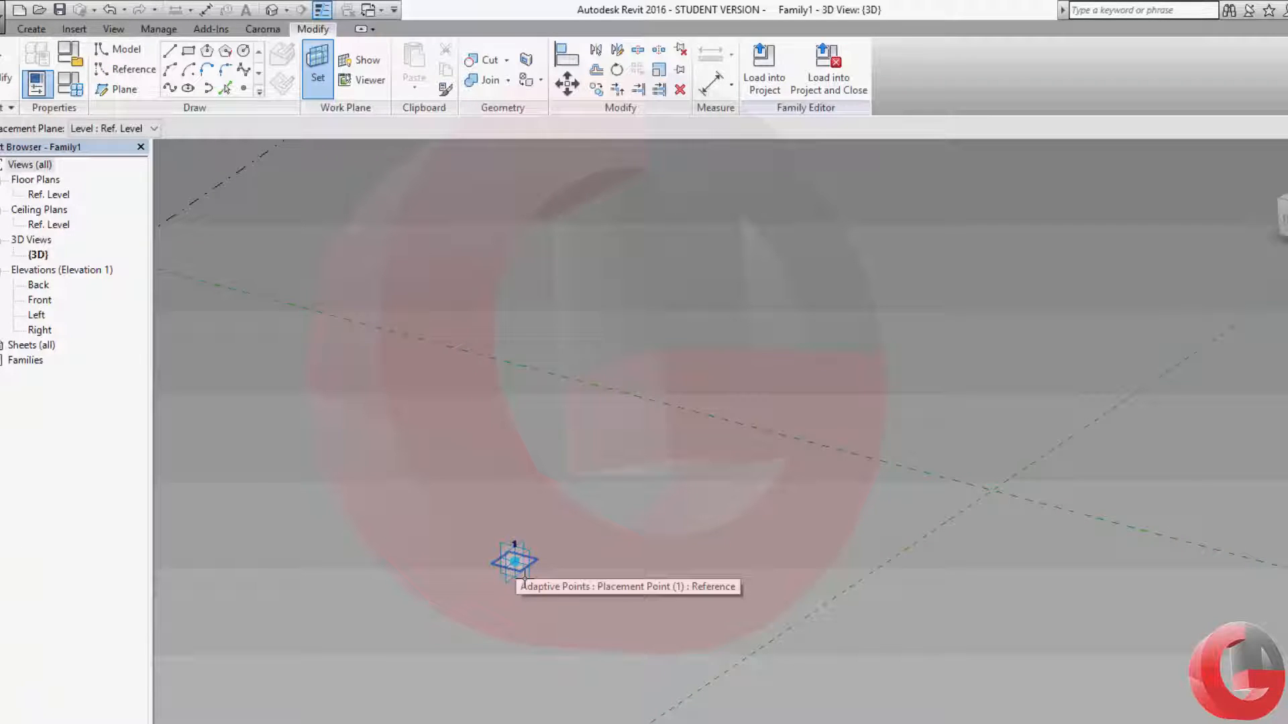
left_click(523, 578)
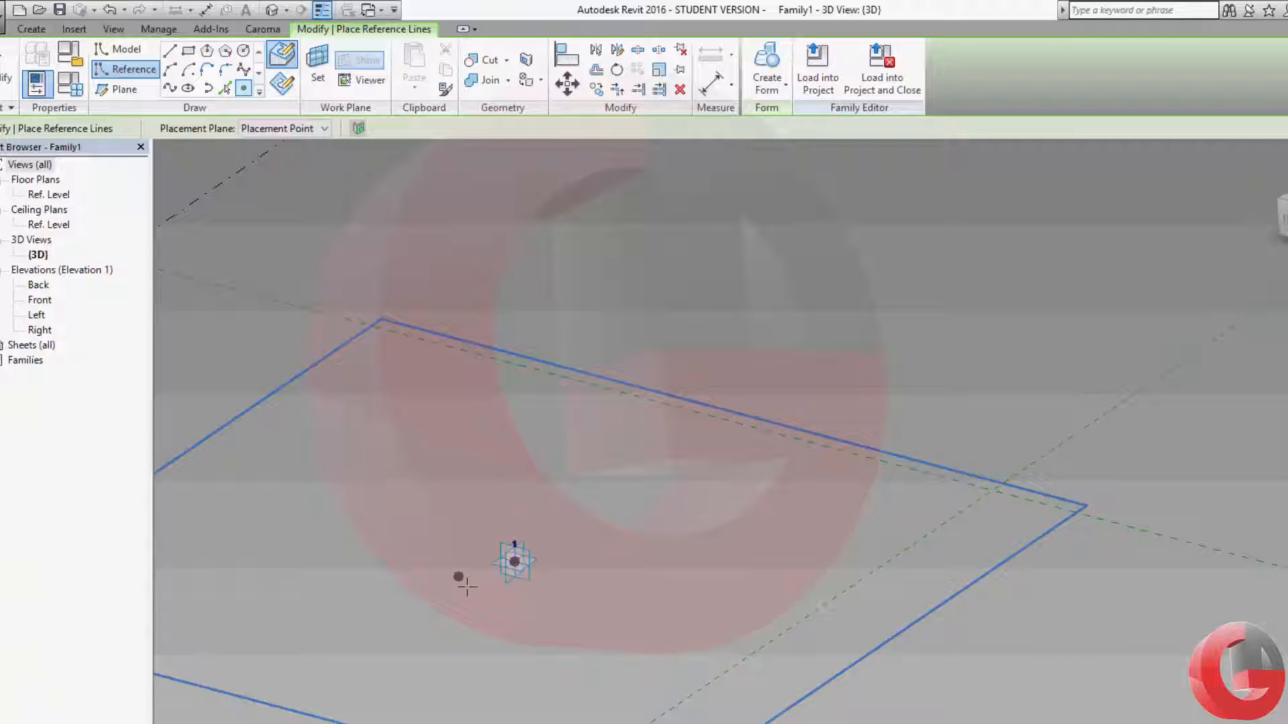
Place a reference point on adaptive point 2, using that point's horizontal plane as the work plane
scroll(467, 586, "down", 3)
middle_click_drag(724, 592, 388, 618)
scroll(781, 552, "up", 4)
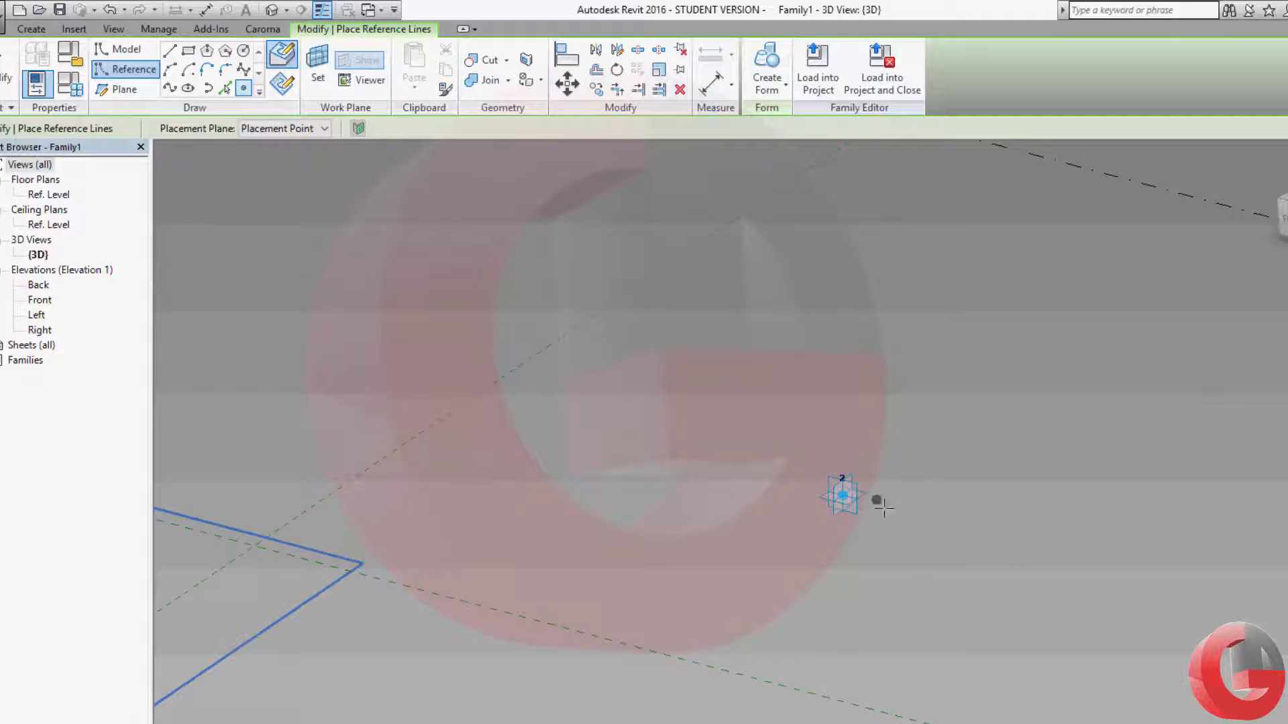
left_click(322, 92)
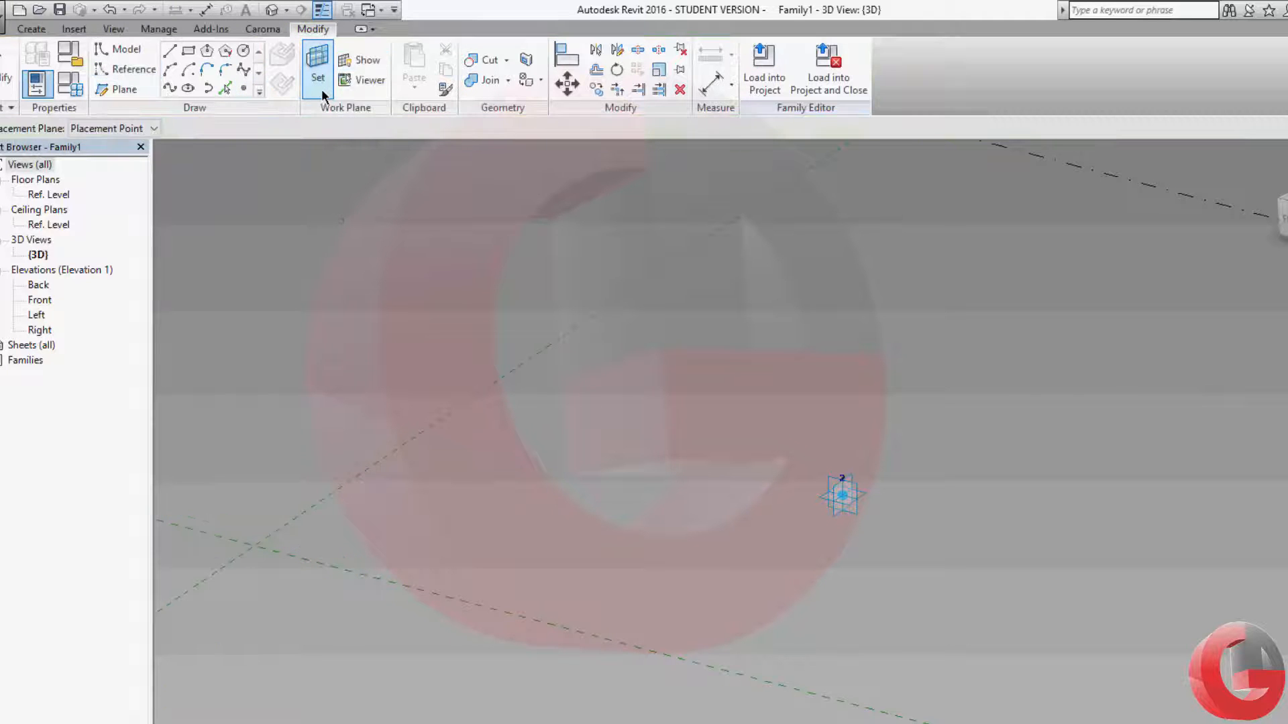
key("Tab")
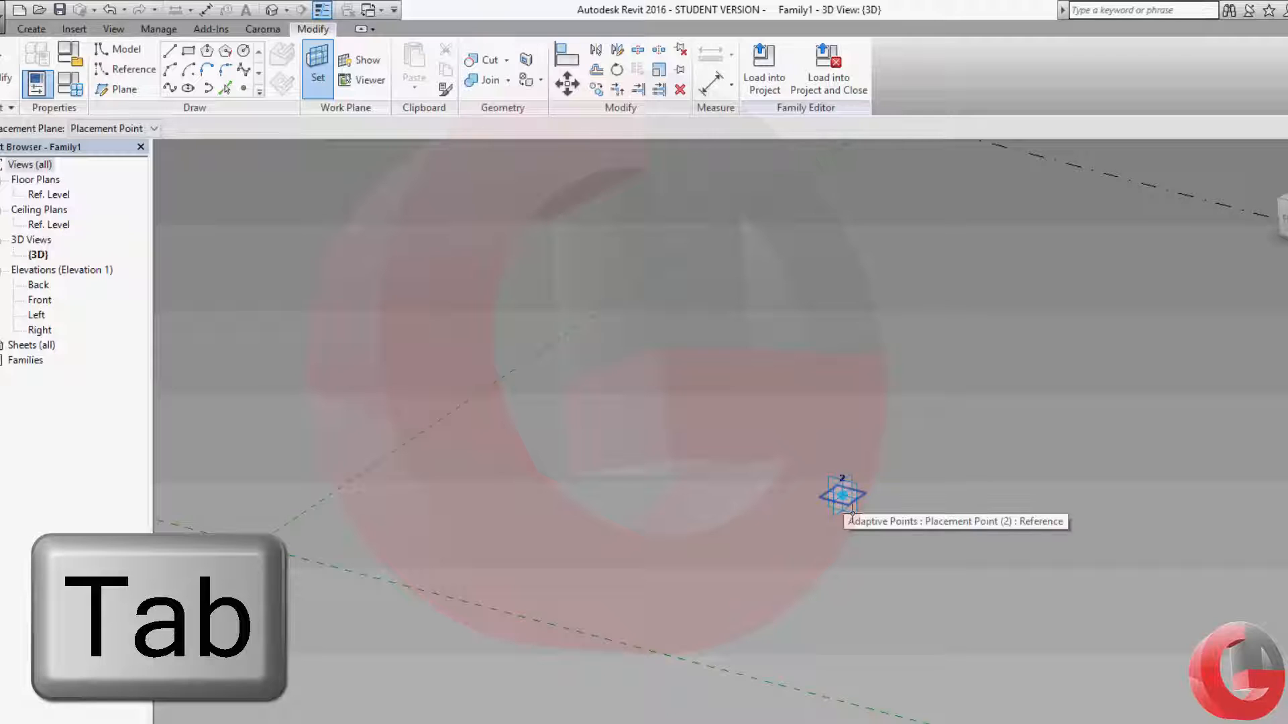
left_click(850, 507)
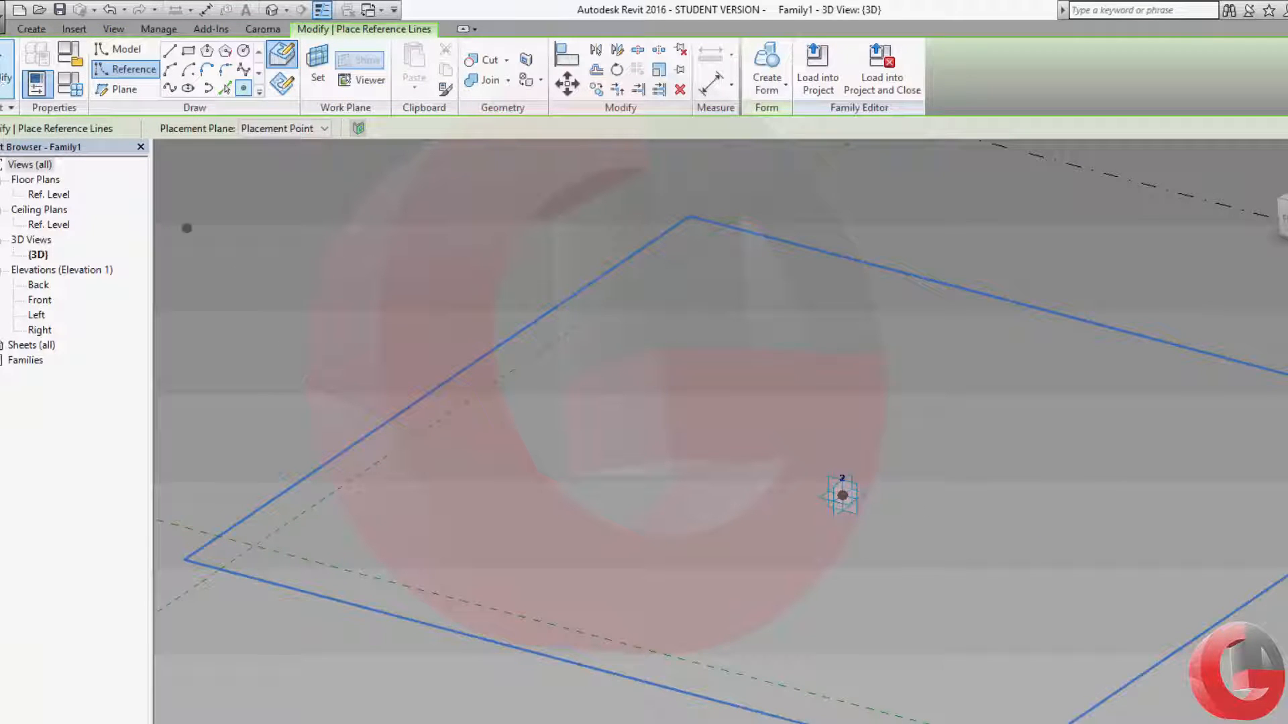
key("Escape")
key("Escape")
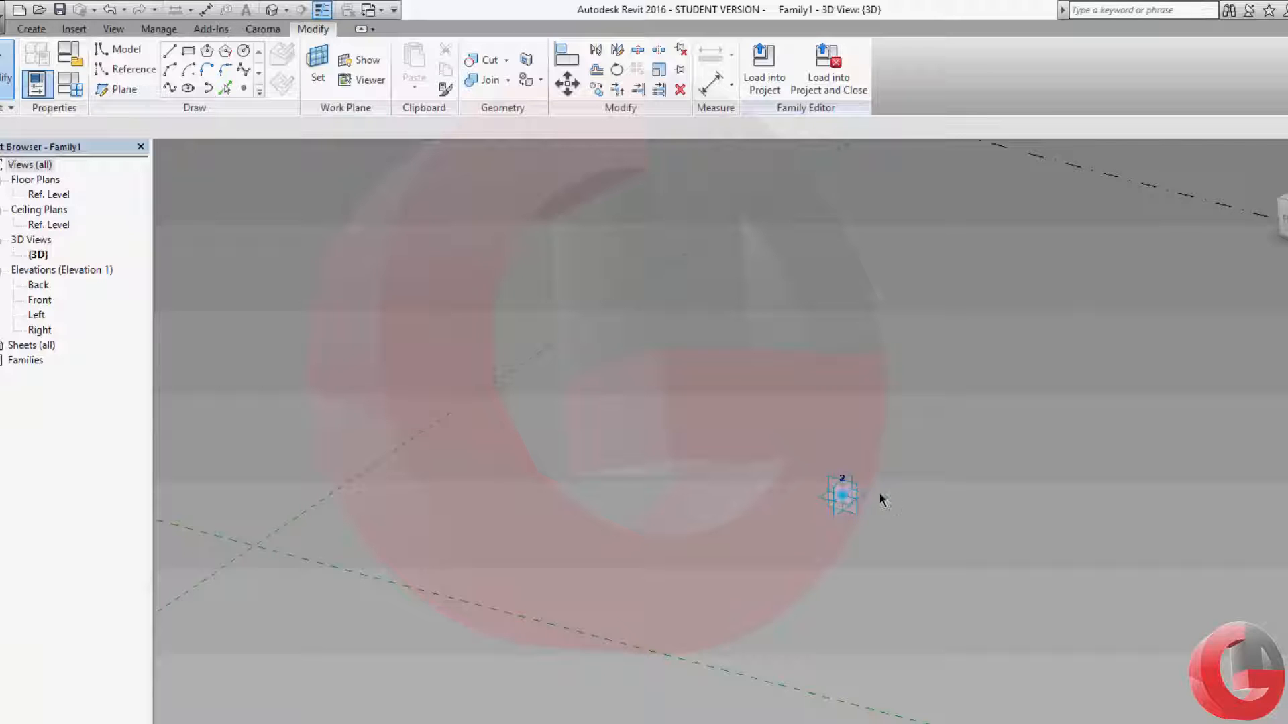
Raise the reference point hosted on adaptive point 2 vertically to an offset of about 3921
left_click(840, 493)
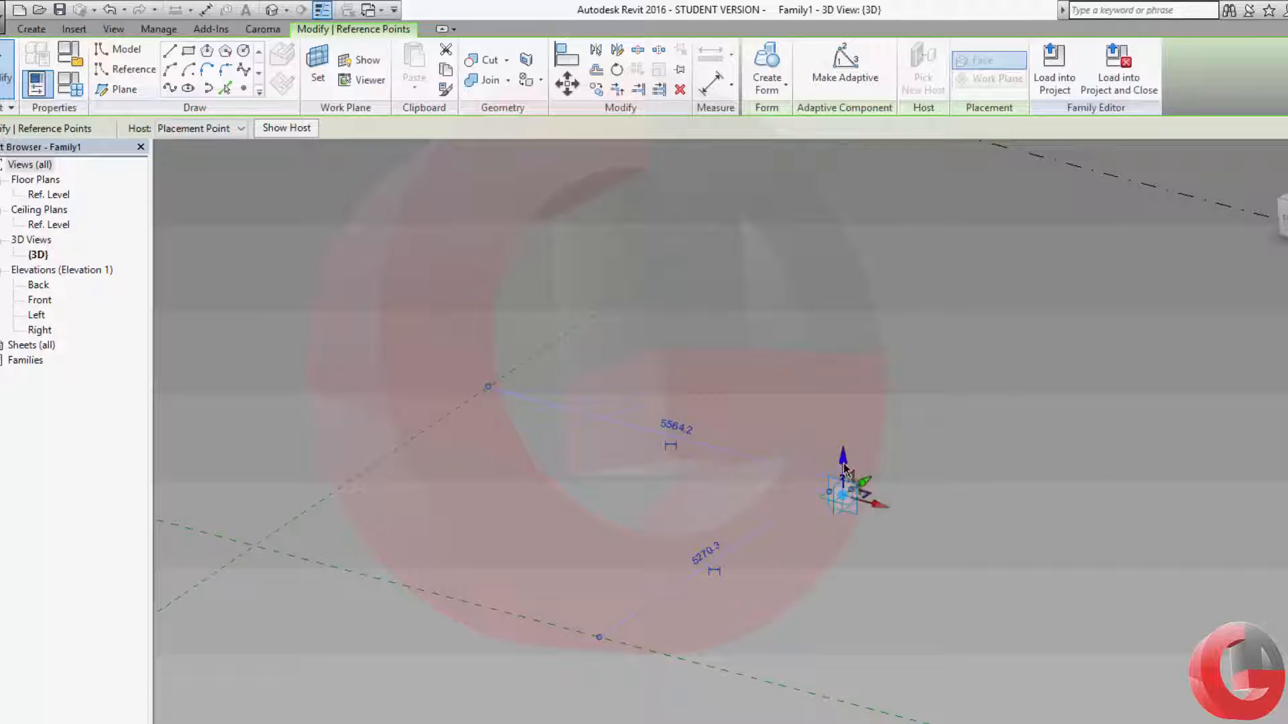
left_click_drag(843, 464, 845, 185)
scroll(644, 627, "down", 2)
middle_click_drag(644, 627, 986, 529)
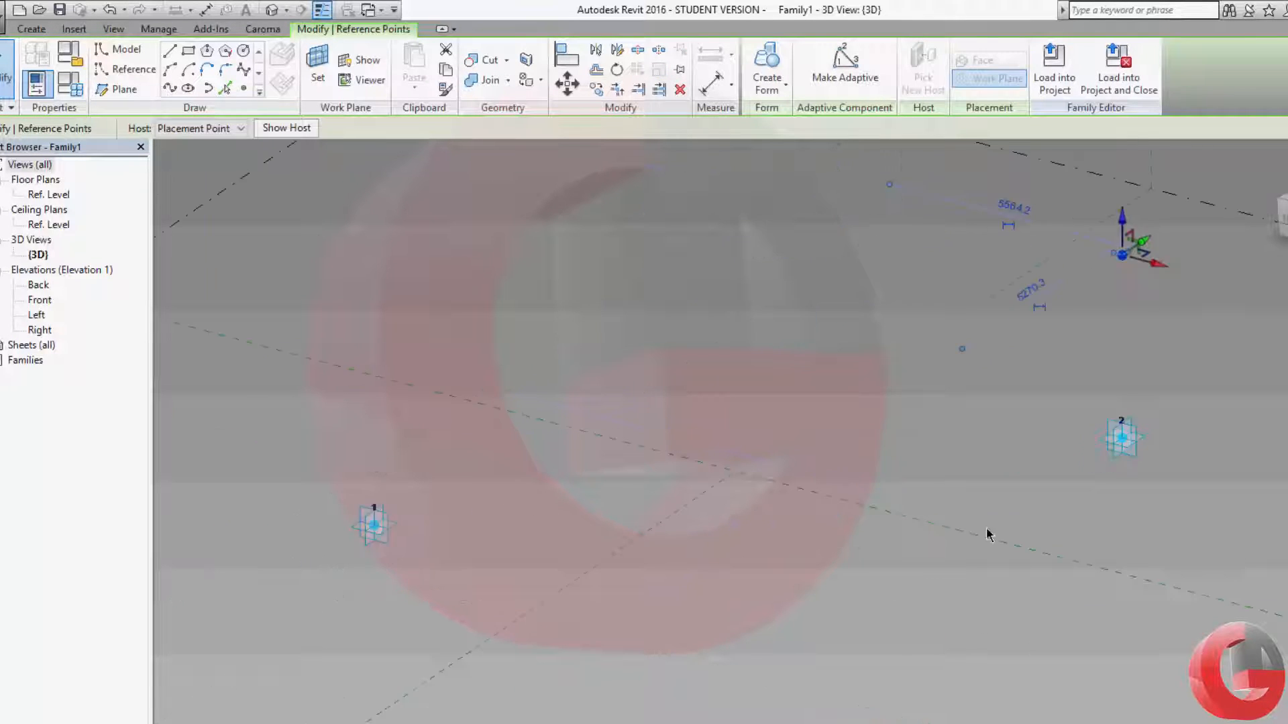
scroll(987, 529, "down", 1)
Raise the reference point hosted on adaptive point 1 vertically to an offset of about 6099
left_click(495, 548)
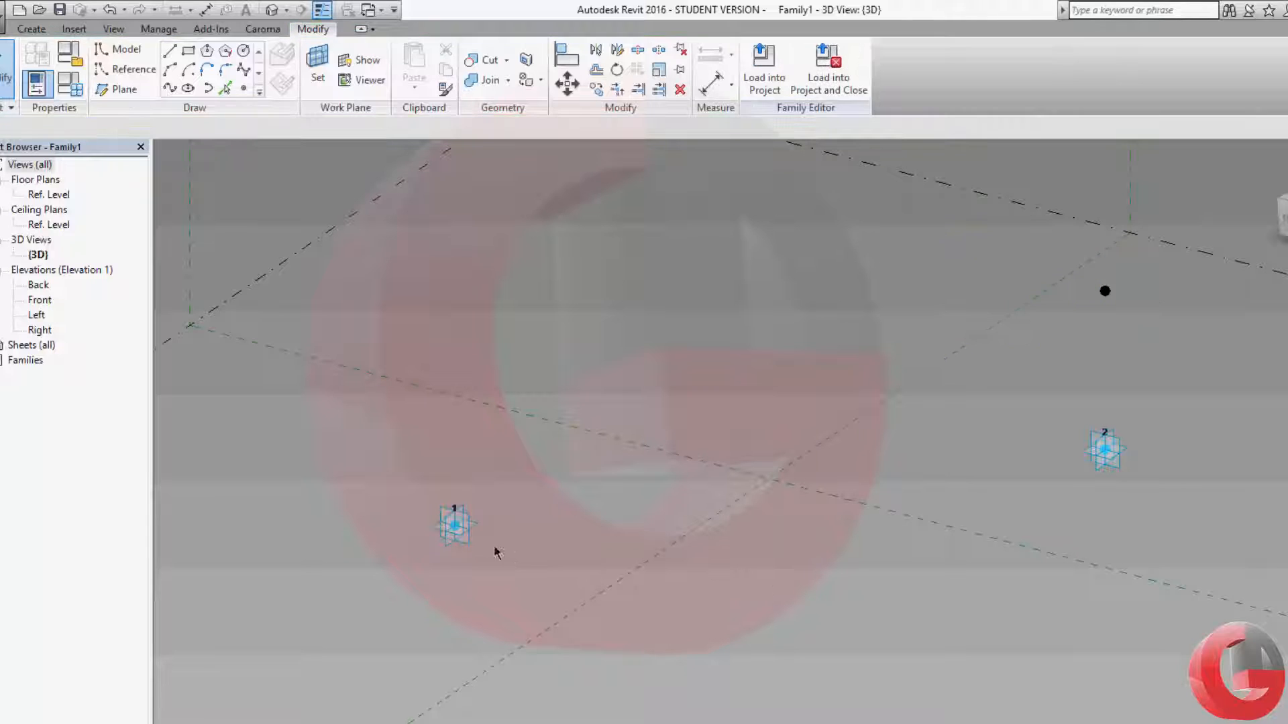
left_click(454, 530)
left_click_drag(452, 496, 455, 255)
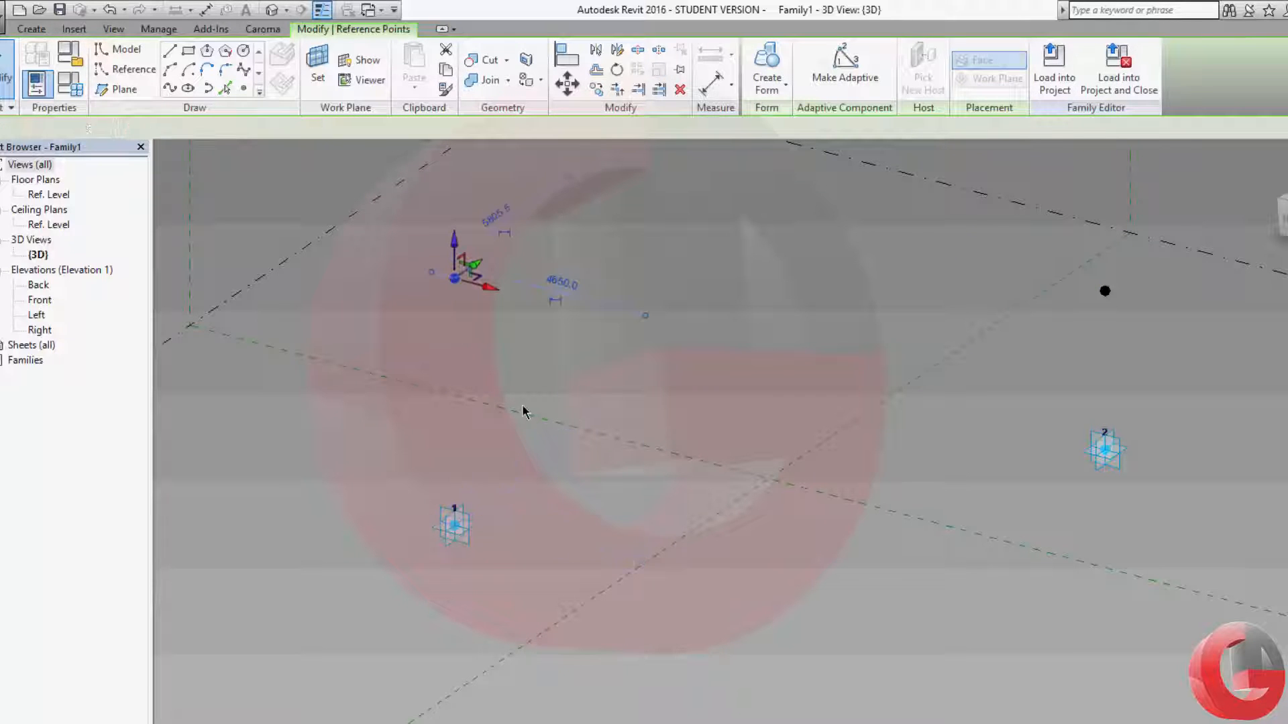
left_click(718, 440)
mouse_move(718, 439)
middle_mouse_down("shift")
mouse_move(784, 535)
mouse_move(714, 464)
middle_mouse_up("shift")
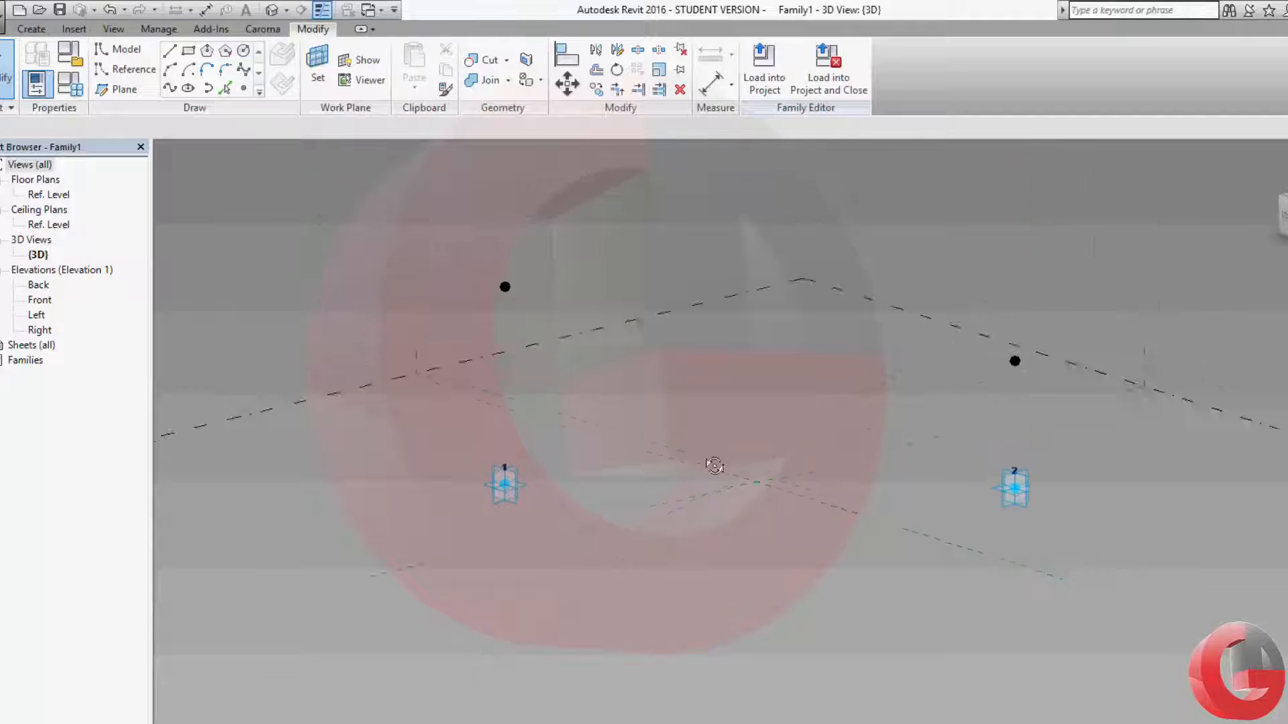
Set the offset of both hosted reference points, above adaptive points 1 and 2, to 1000
left_click(505, 286)
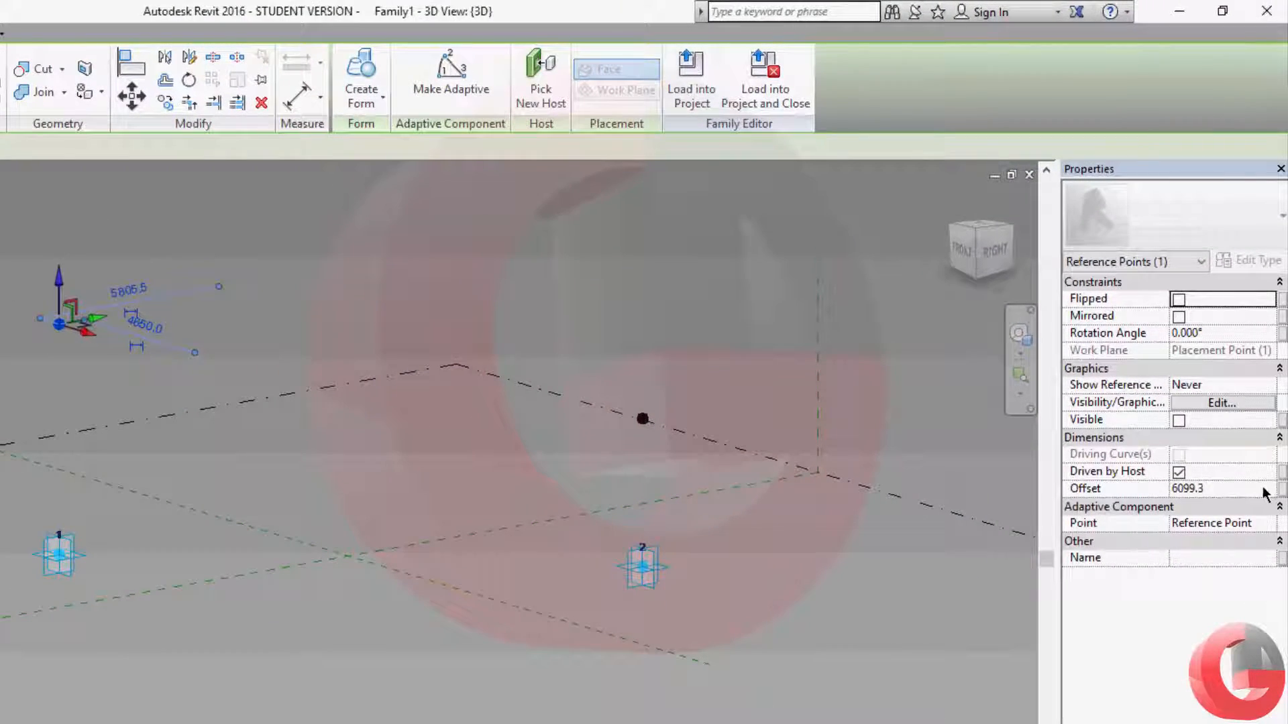
left_click(1262, 489)
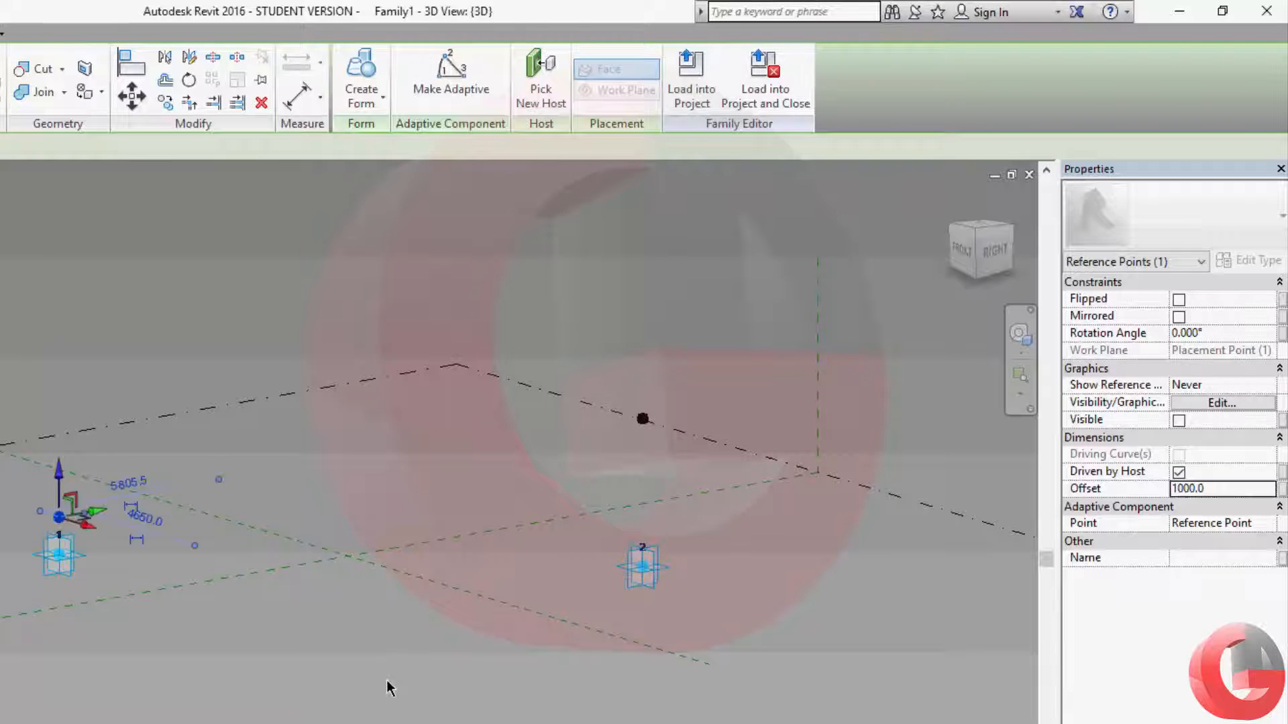
left_click(387, 684)
left_click(642, 419)
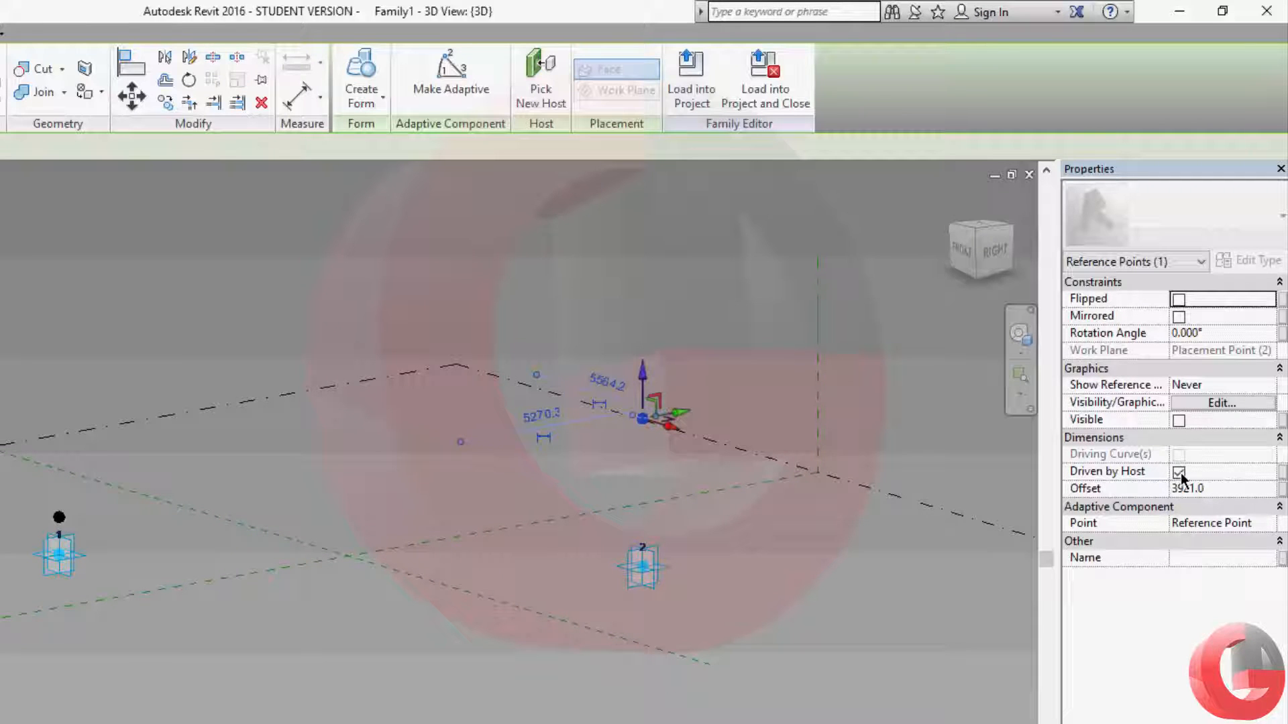
left_click(1230, 489)
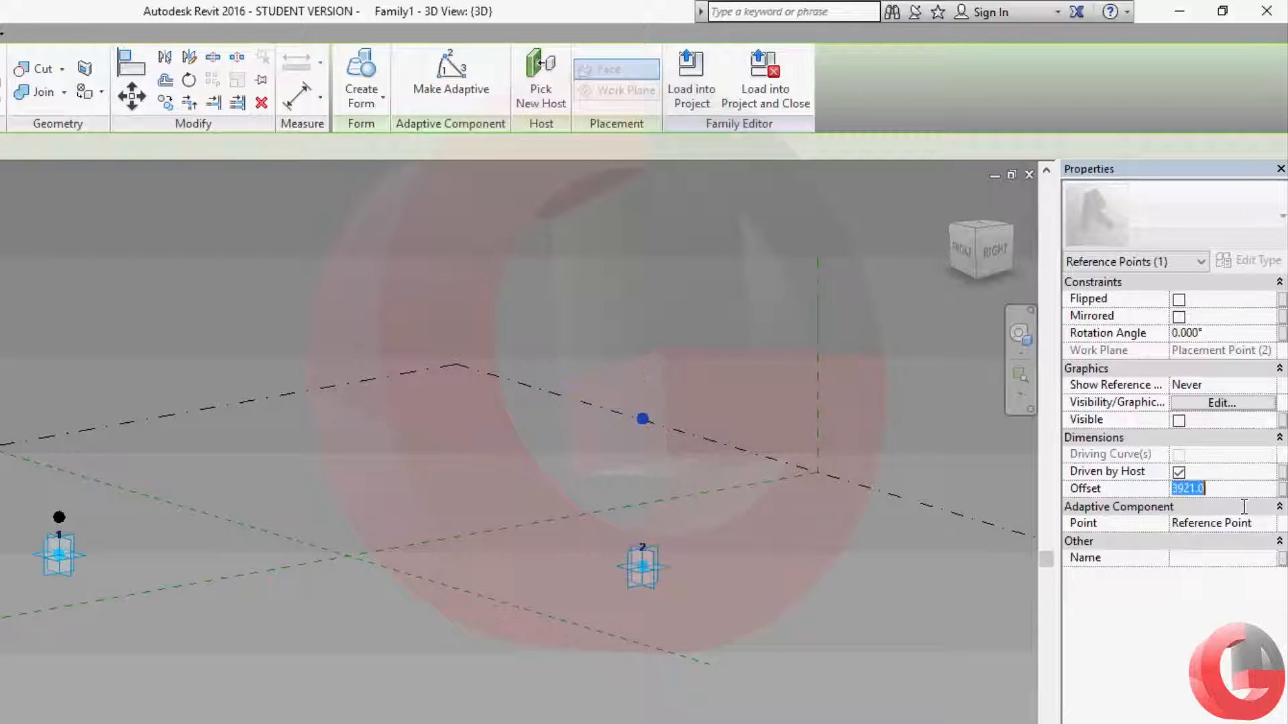
type("1")
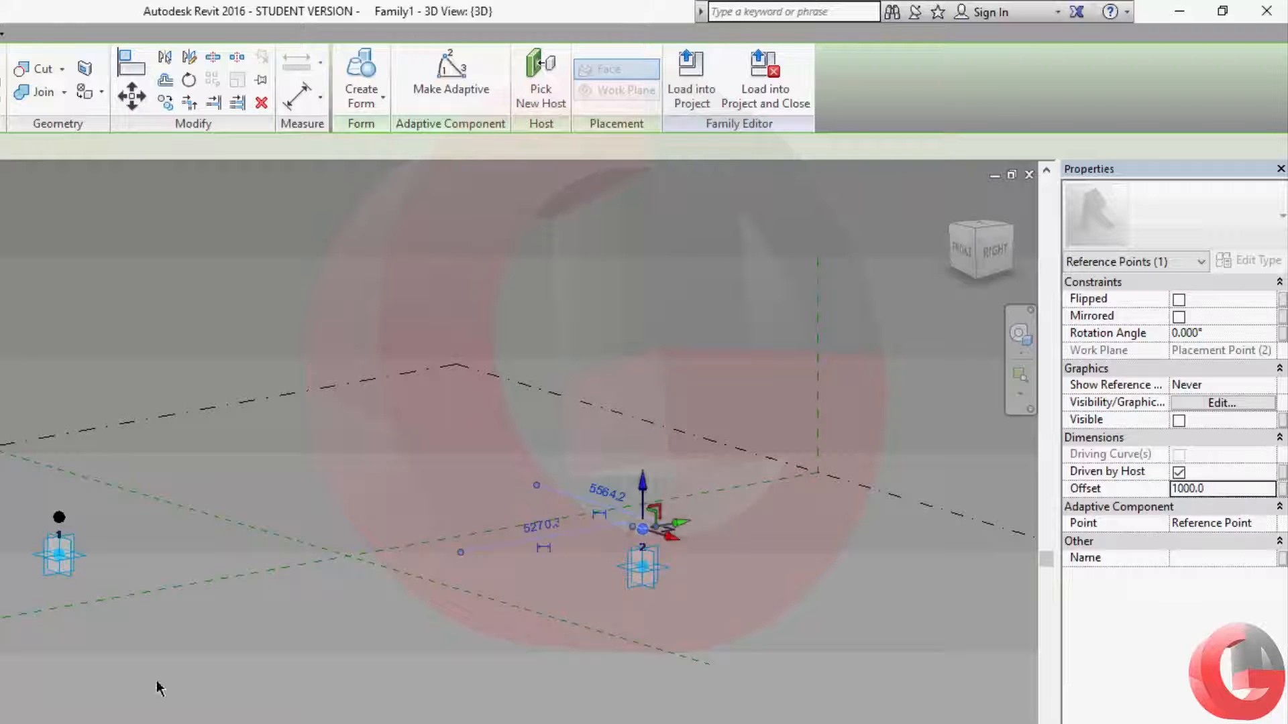
left_click(161, 686)
Move adaptive point 1 horizontally to about 3883 and 2840 from the two central reference planes
middle_click_drag(396, 682, 471, 713, "shift")
scroll(75, 603, "up", 4)
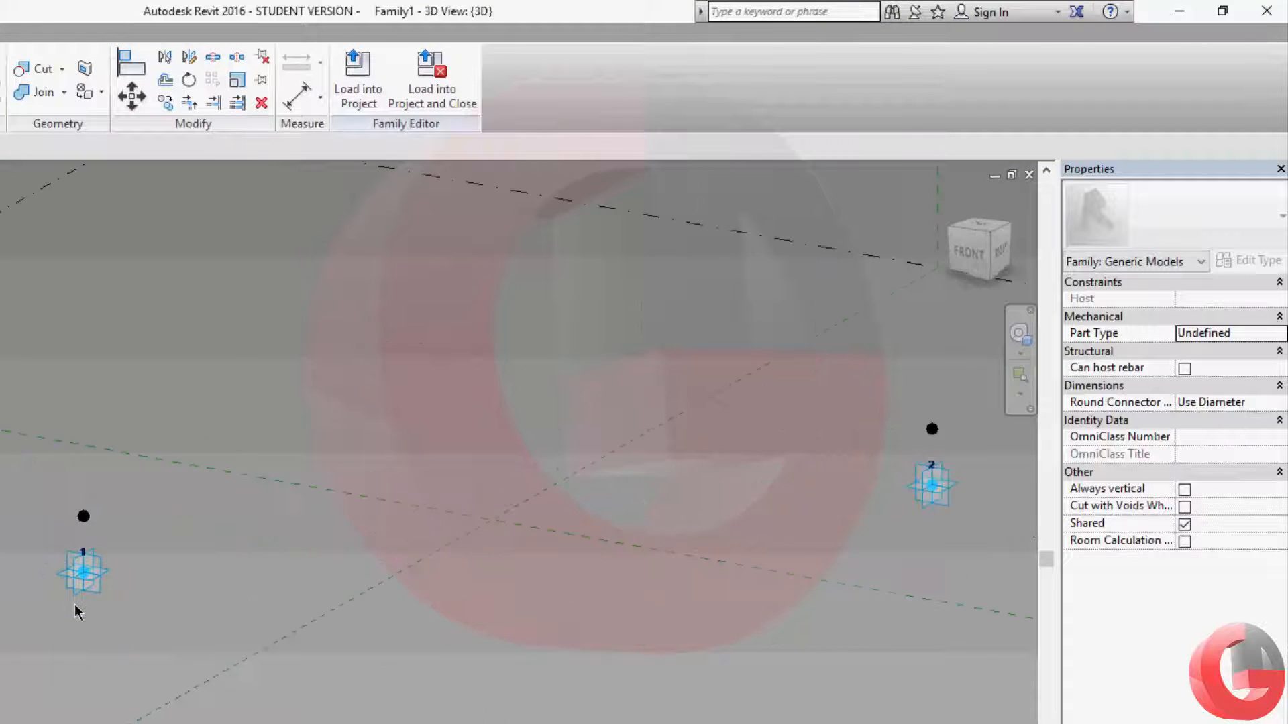
left_click(92, 577)
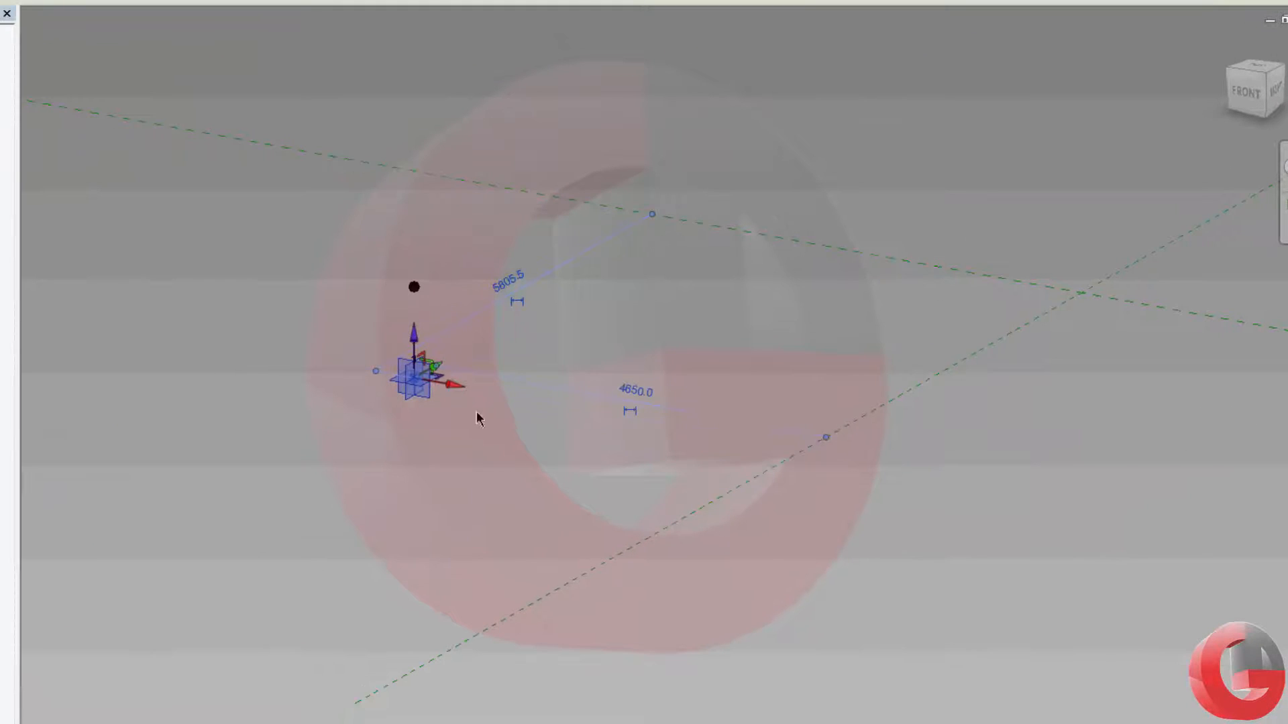
mouse_move(449, 381)
middle_mouse_down("shift")
mouse_move(460, 445)
mouse_move(400, 426)
mouse_move(446, 384)
middle_mouse_up("shift")
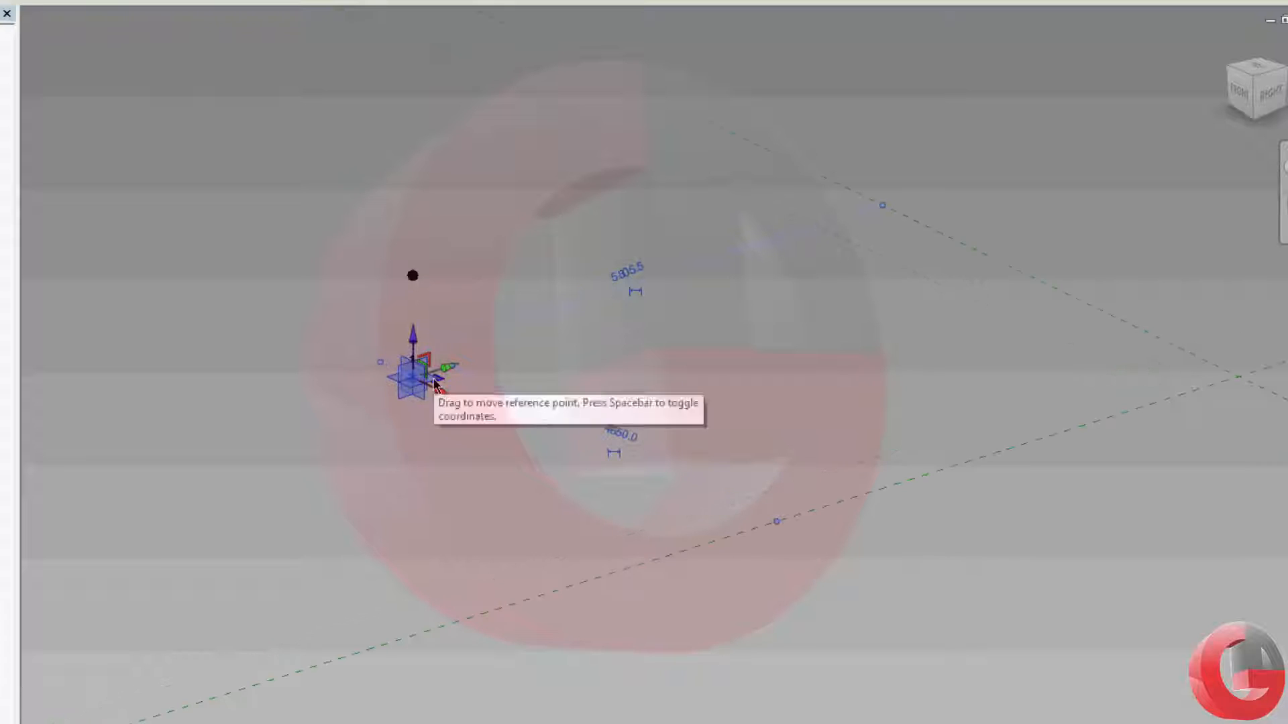
left_click_drag(442, 399, 740, 448)
left_click(912, 610)
scroll(661, 432, "down", 3)
middle_click_drag(916, 431, 204, 307)
left_click_drag(203, 307, 245, 343)
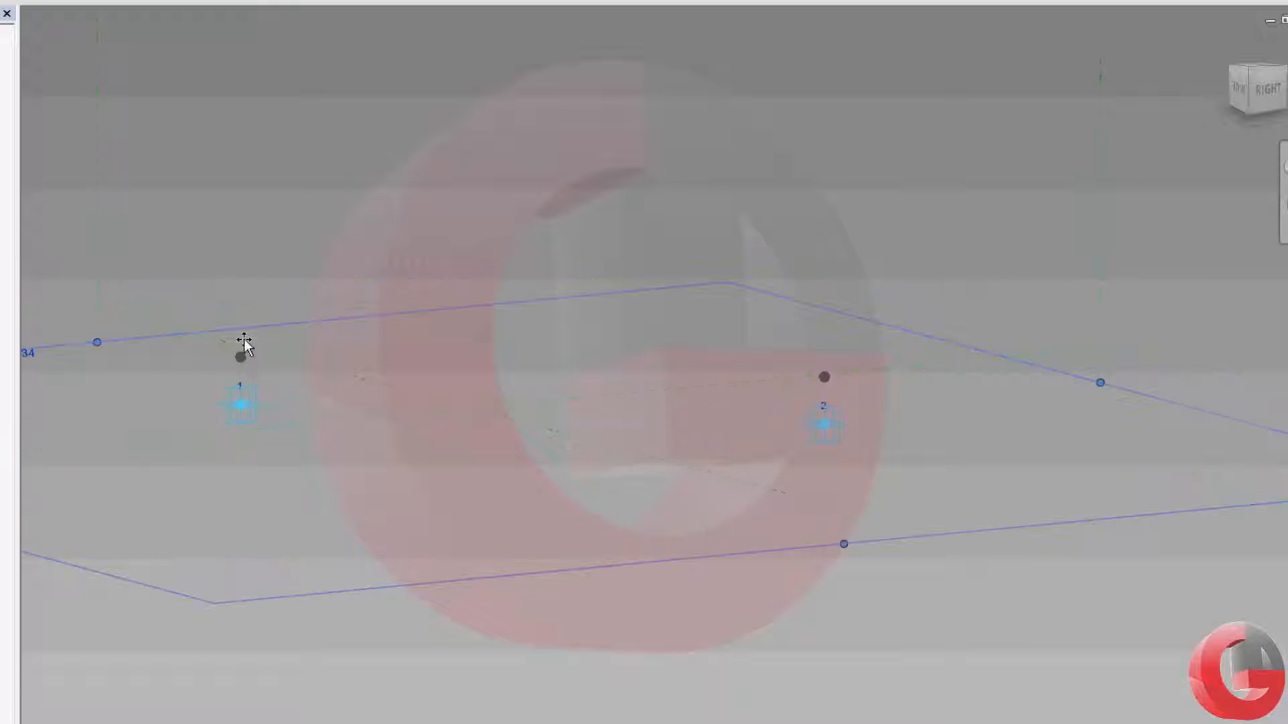
key("ctrl+z")
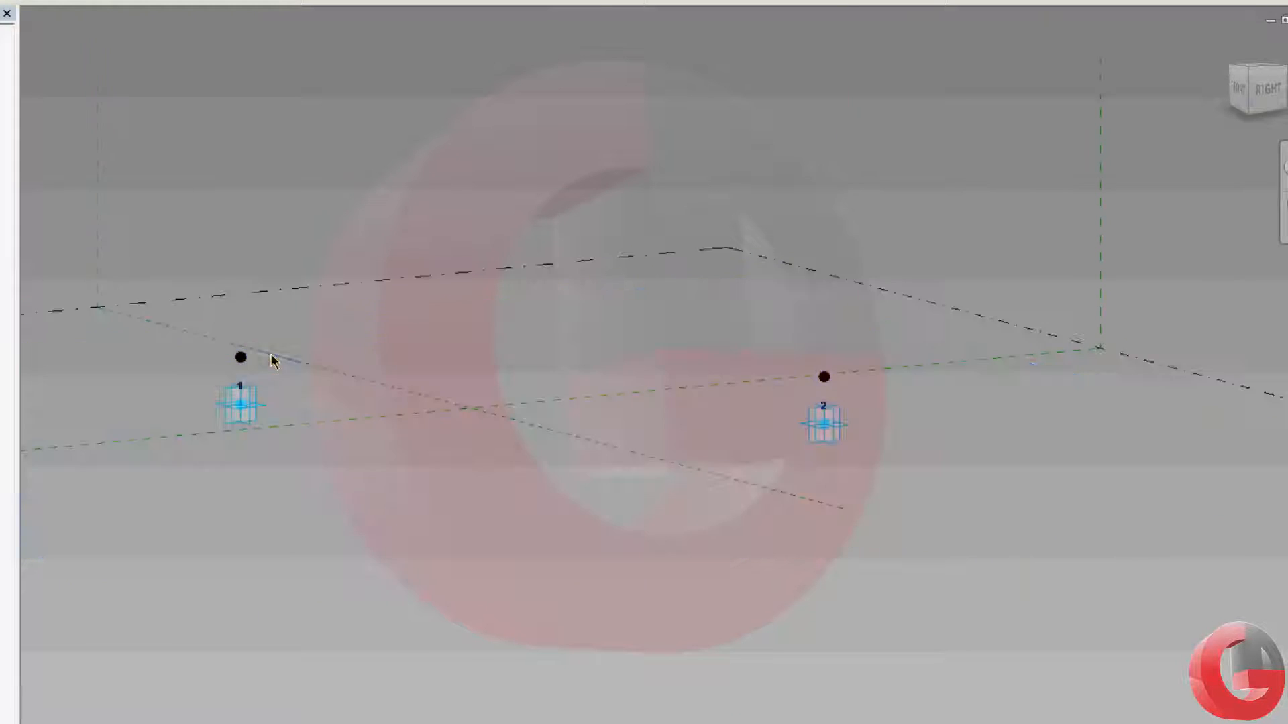
Associate the offset of both hosted reference points with a new type-based family parameter named Height, grouped under Dimensions
left_click(258, 366)
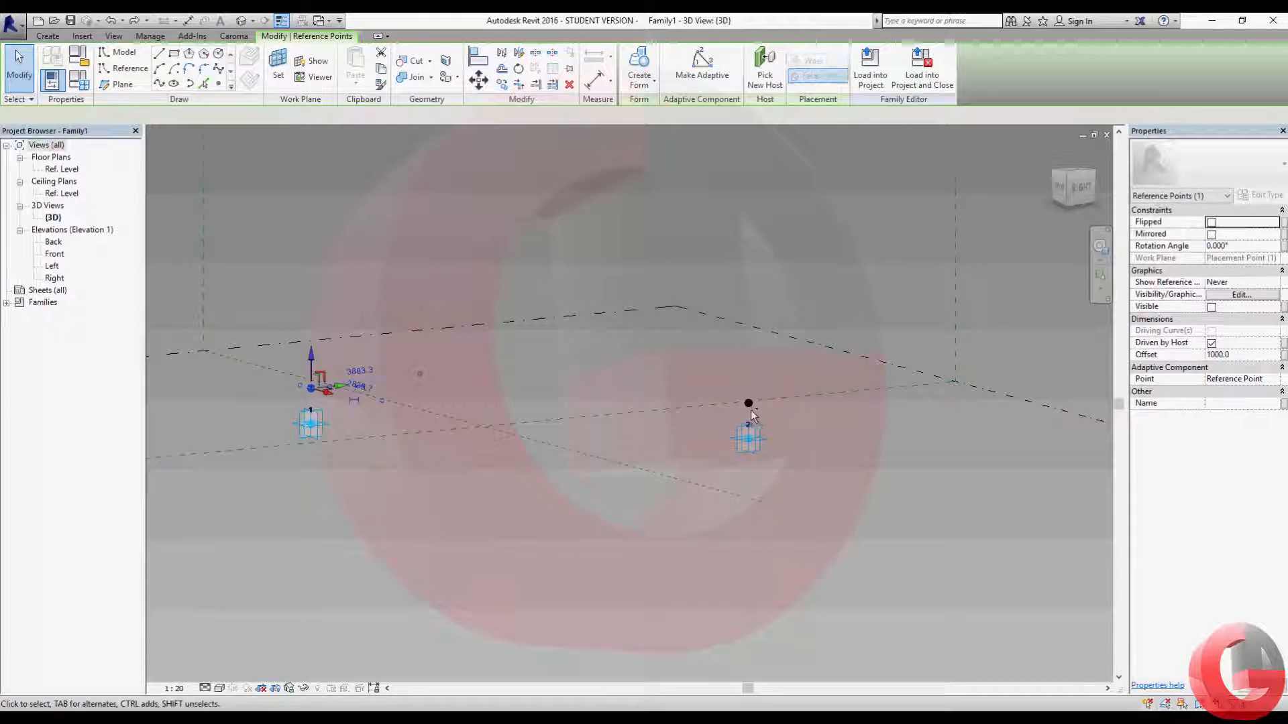
middle_click_drag(637, 493, 708, 532, "shift")
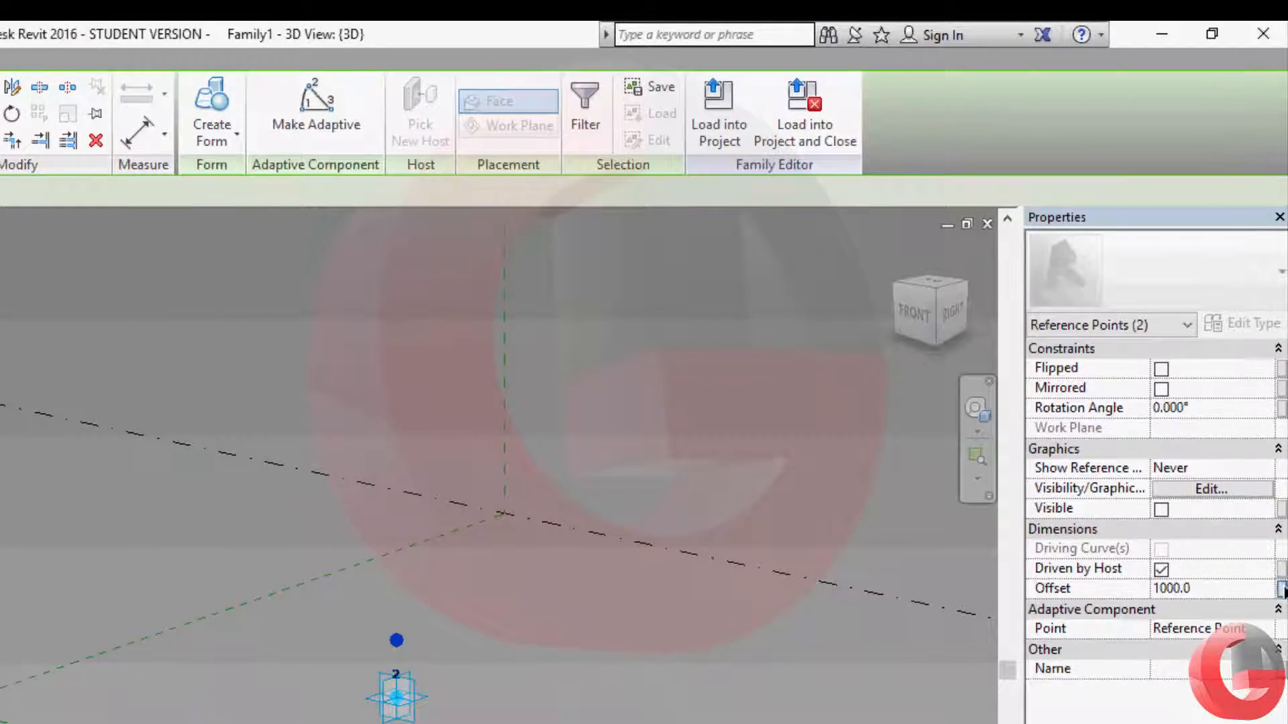
left_click(1279, 589)
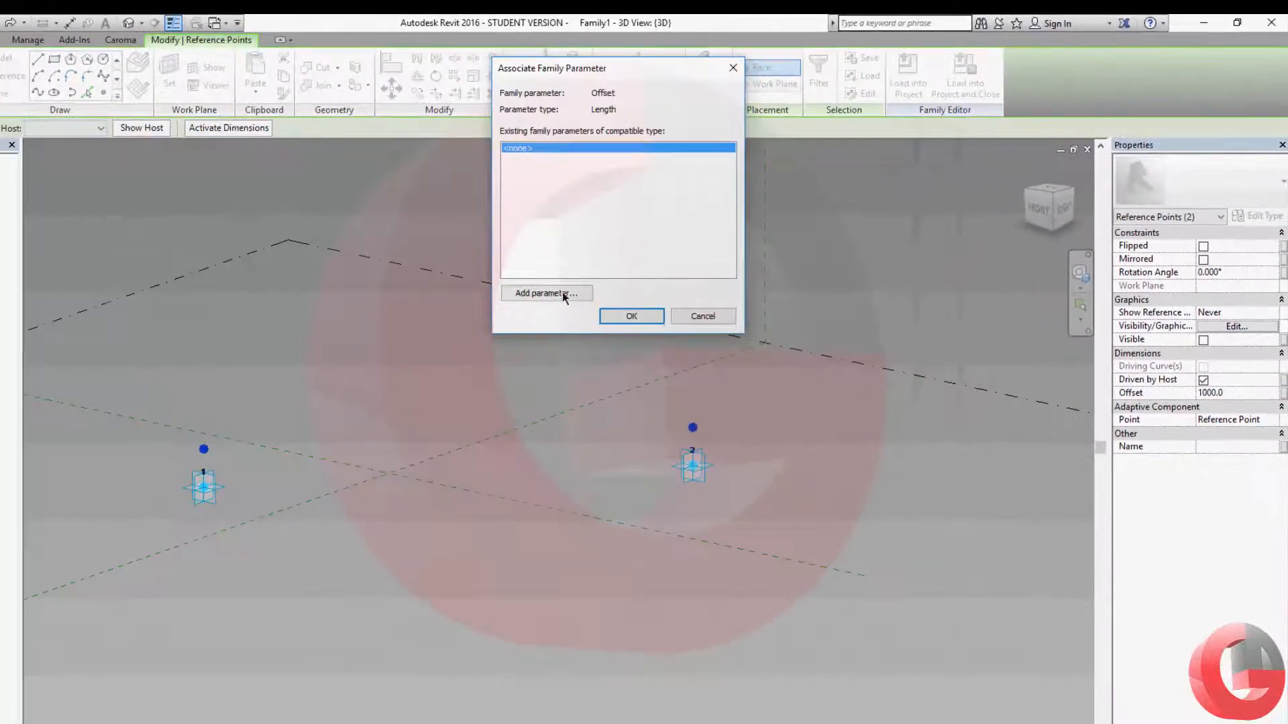
left_click(448, 331)
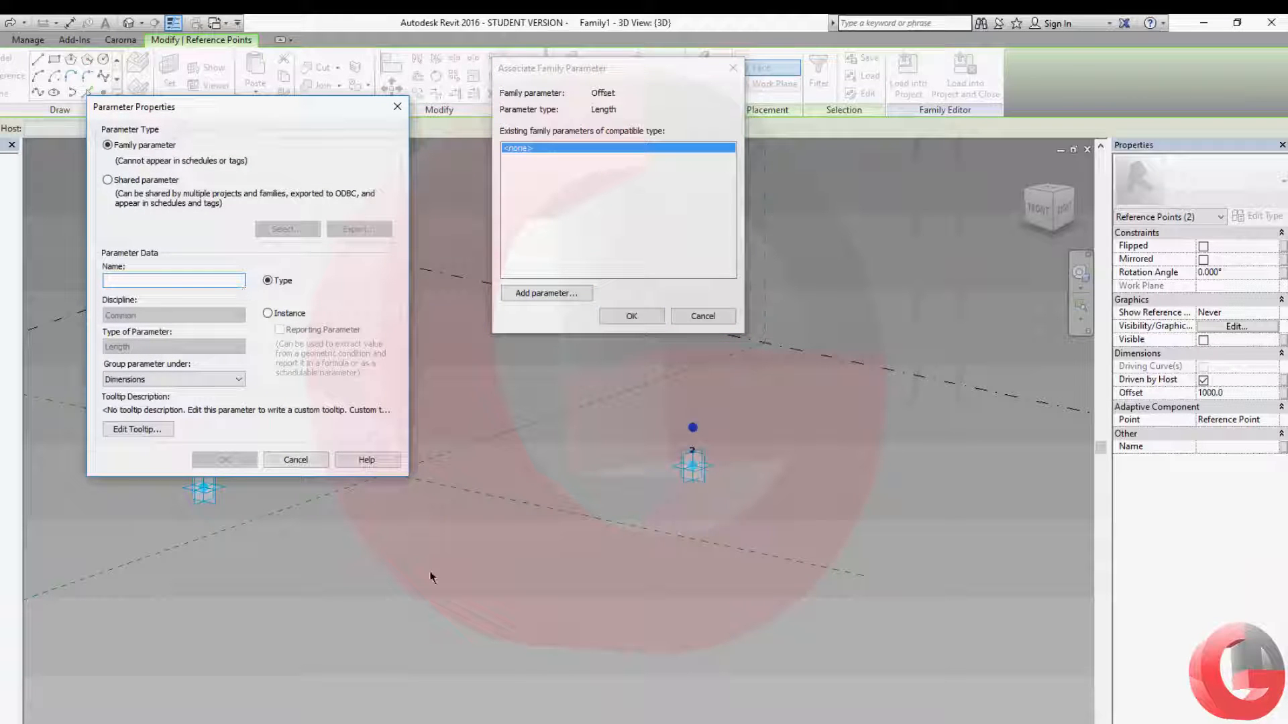
left_click_drag(209, 116, 296, 67)
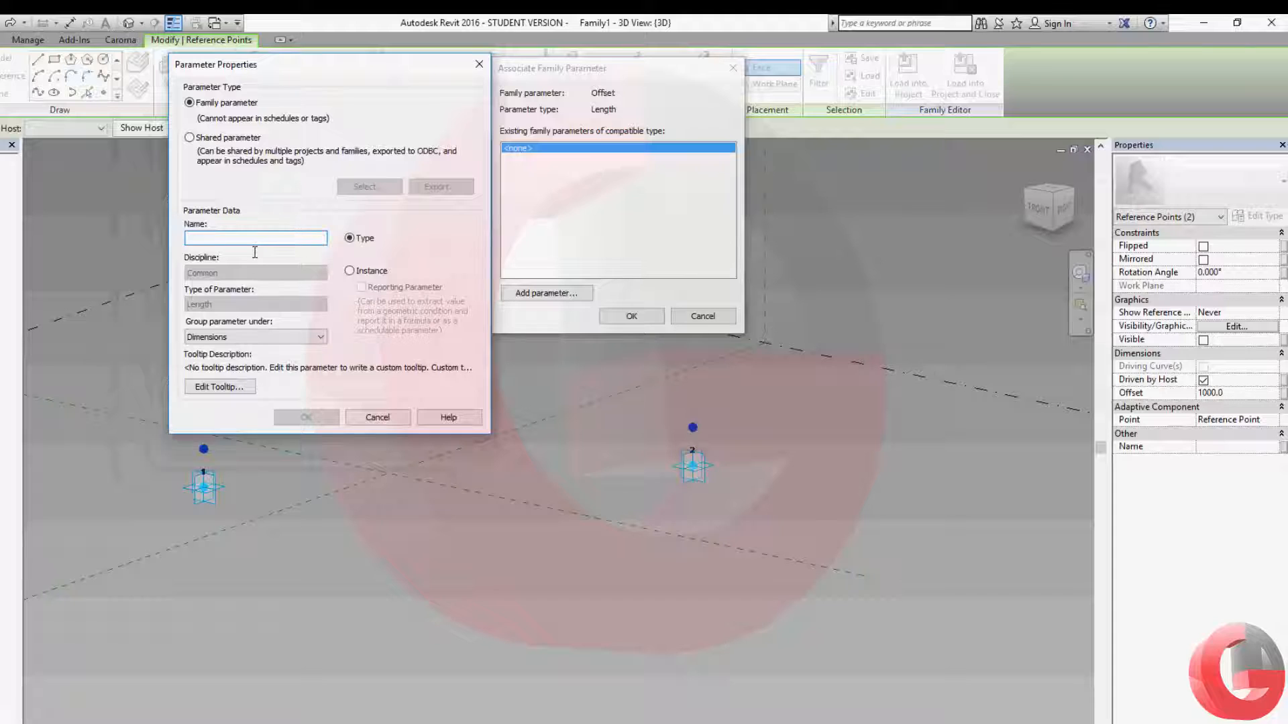
type("hE")
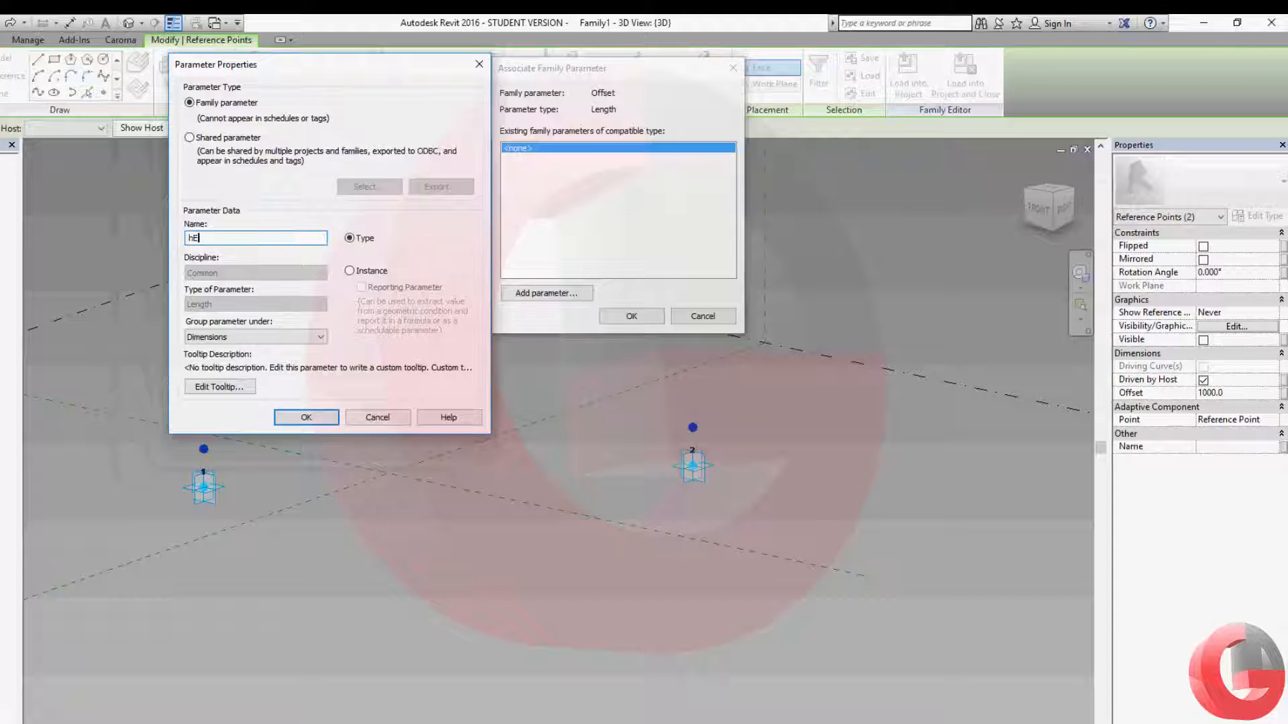
type("G")
key("BackSpace")
key("BackSpace")
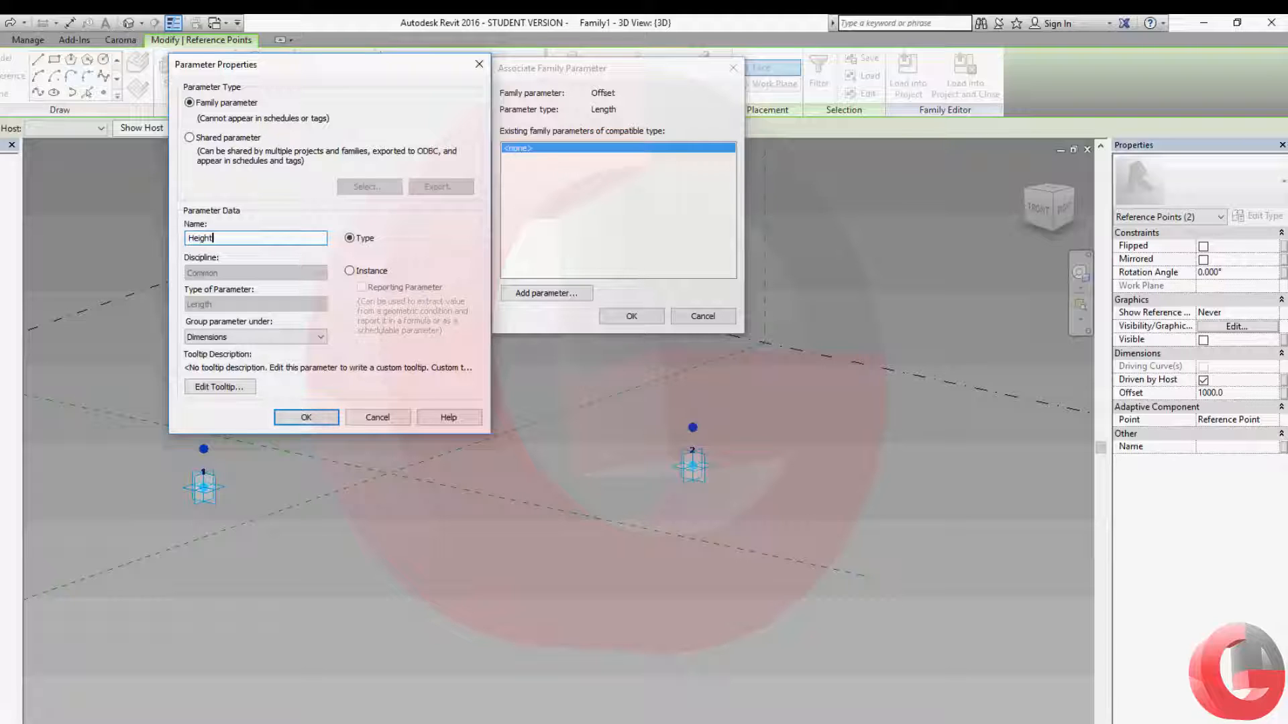
left_click(306, 416)
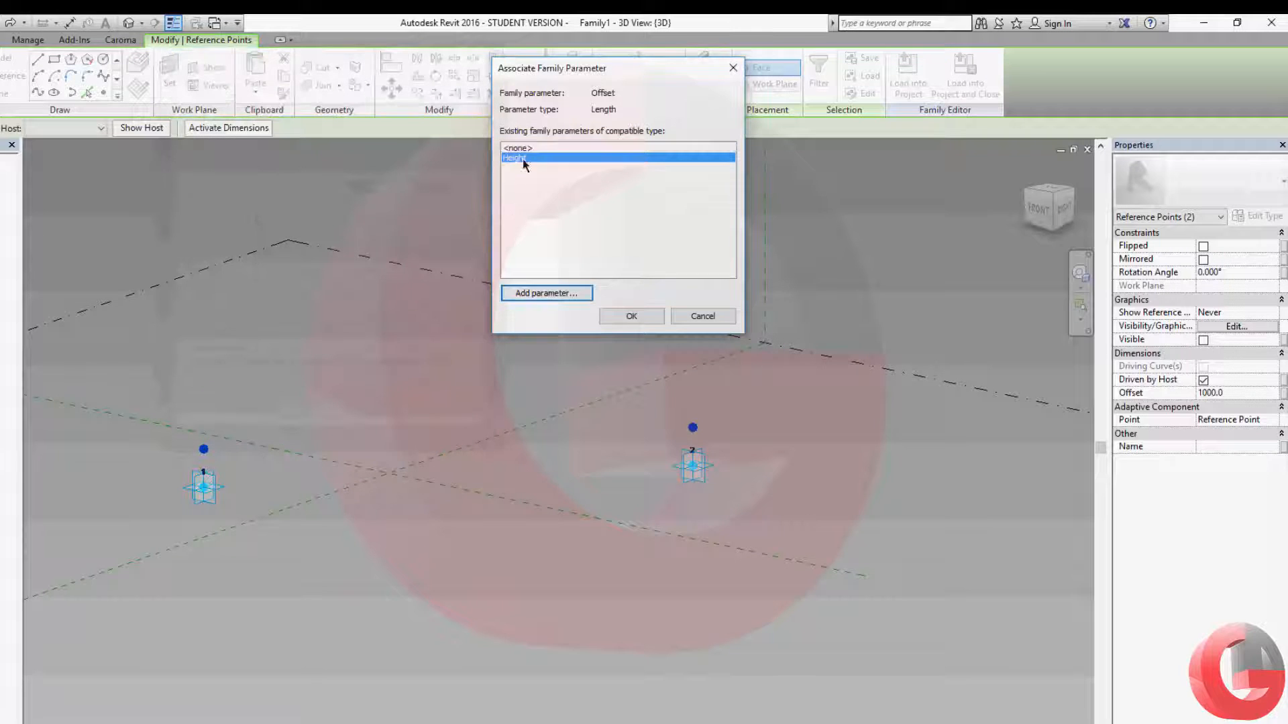
left_click(625, 316)
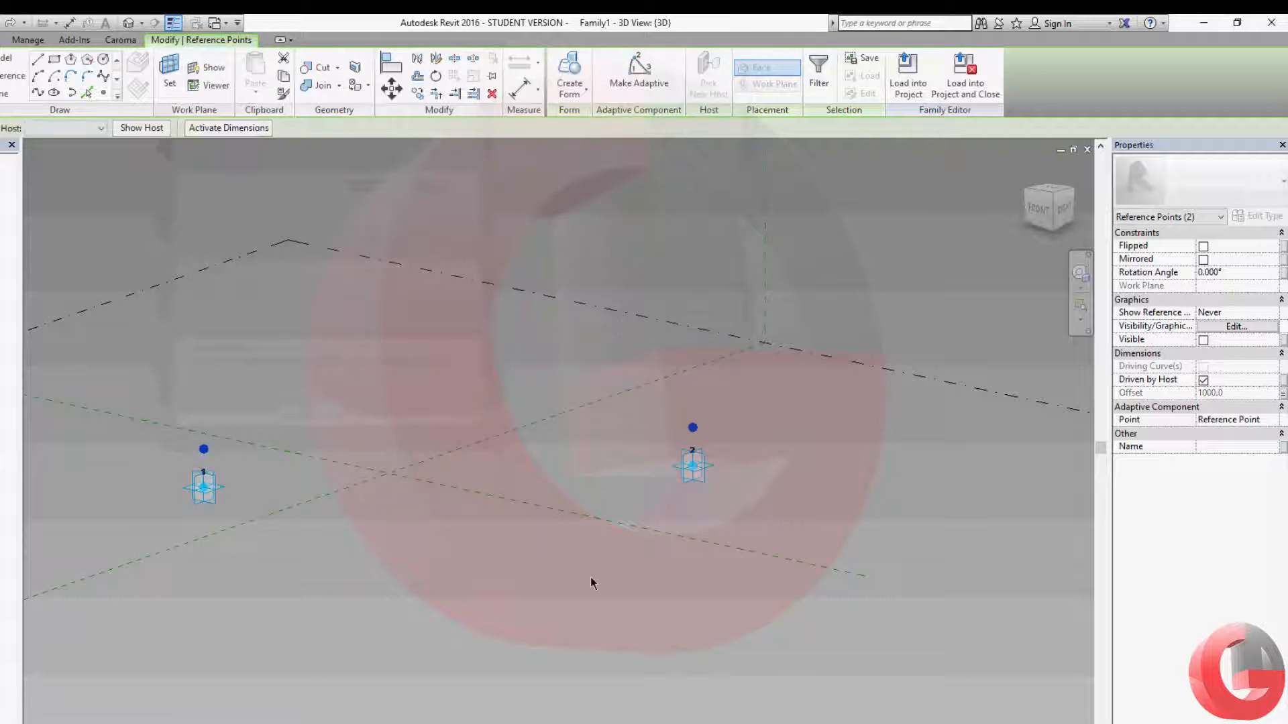
left_click(552, 575)
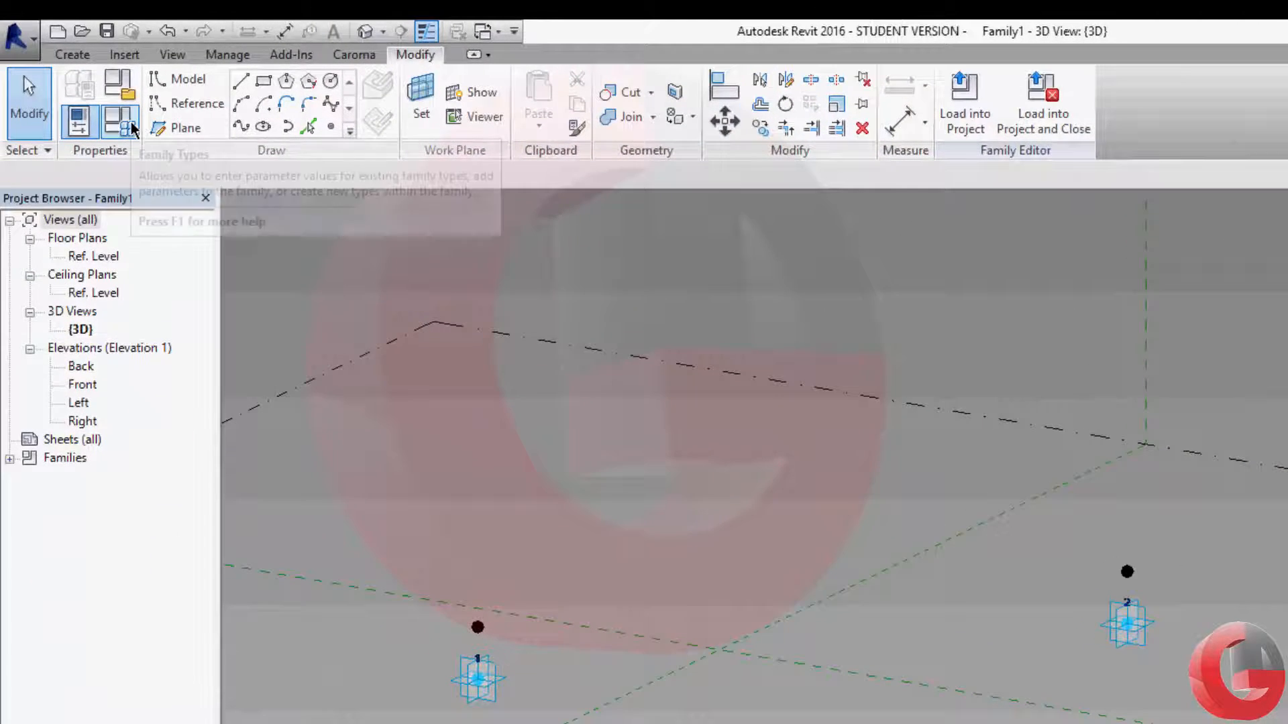
Test the Height family parameter at 1500 and set it to 2000
left_click(132, 128)
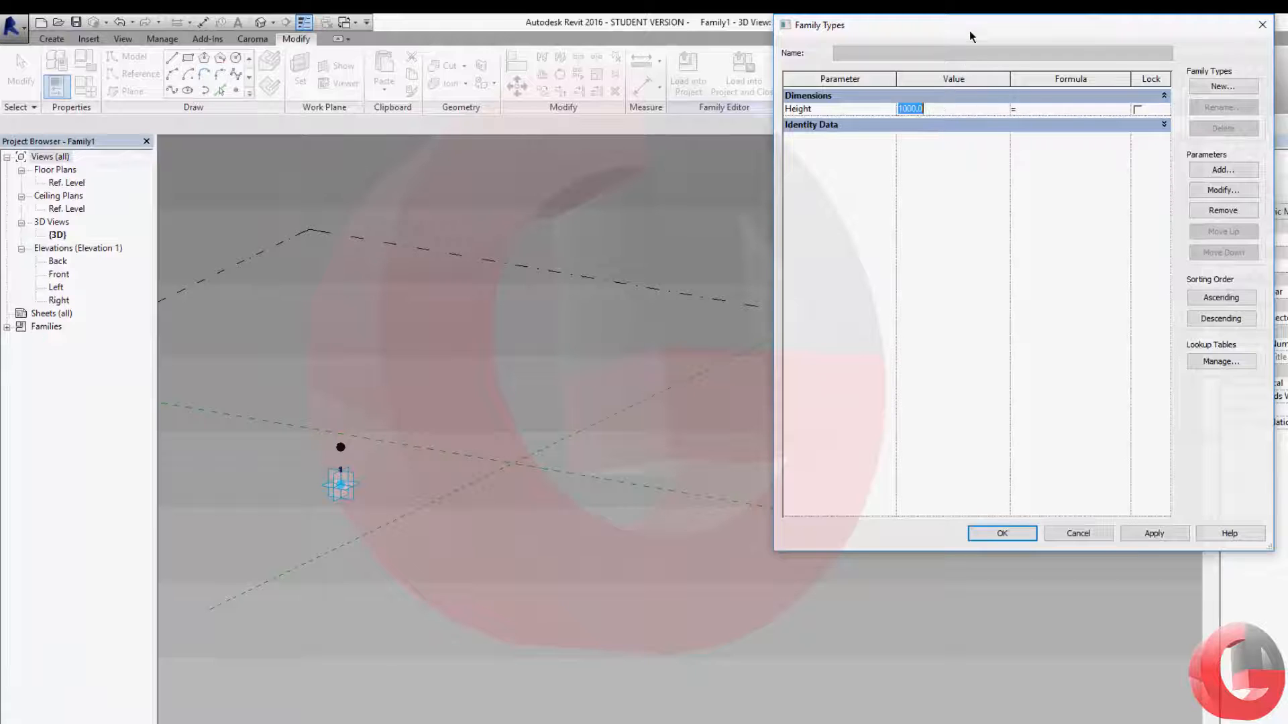
left_click_drag(969, 35, 1036, 45)
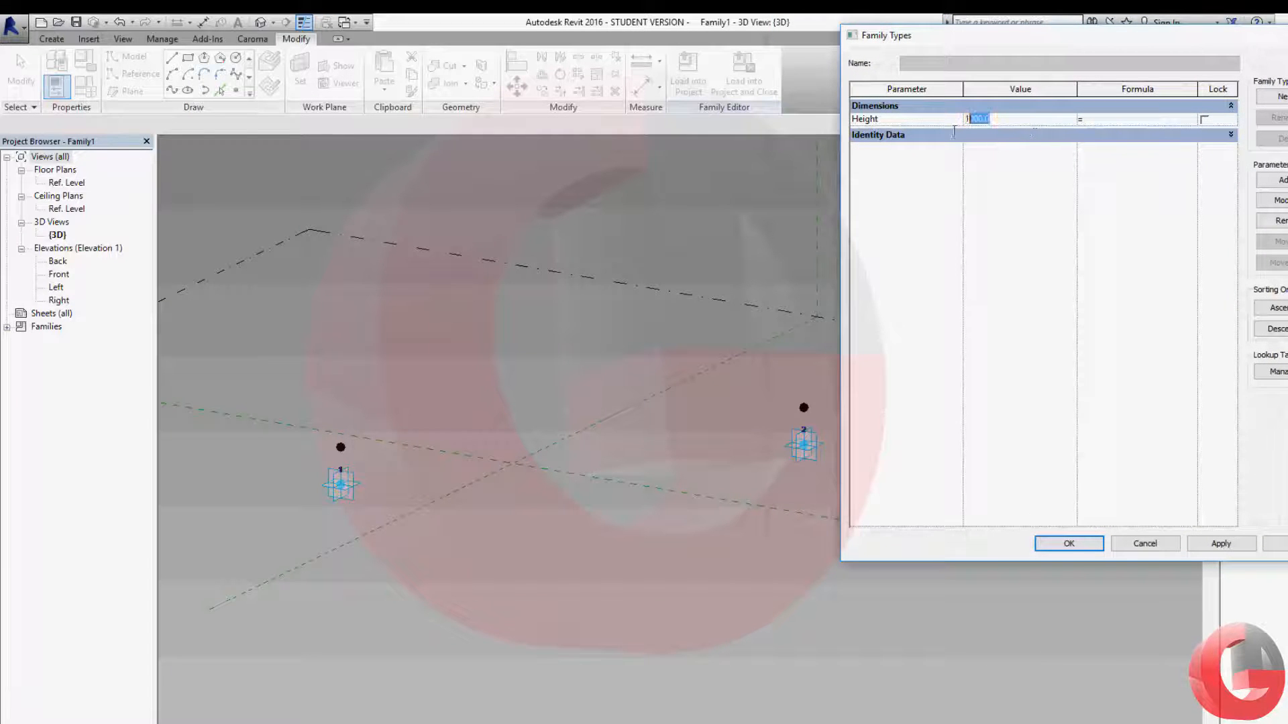
type("00")
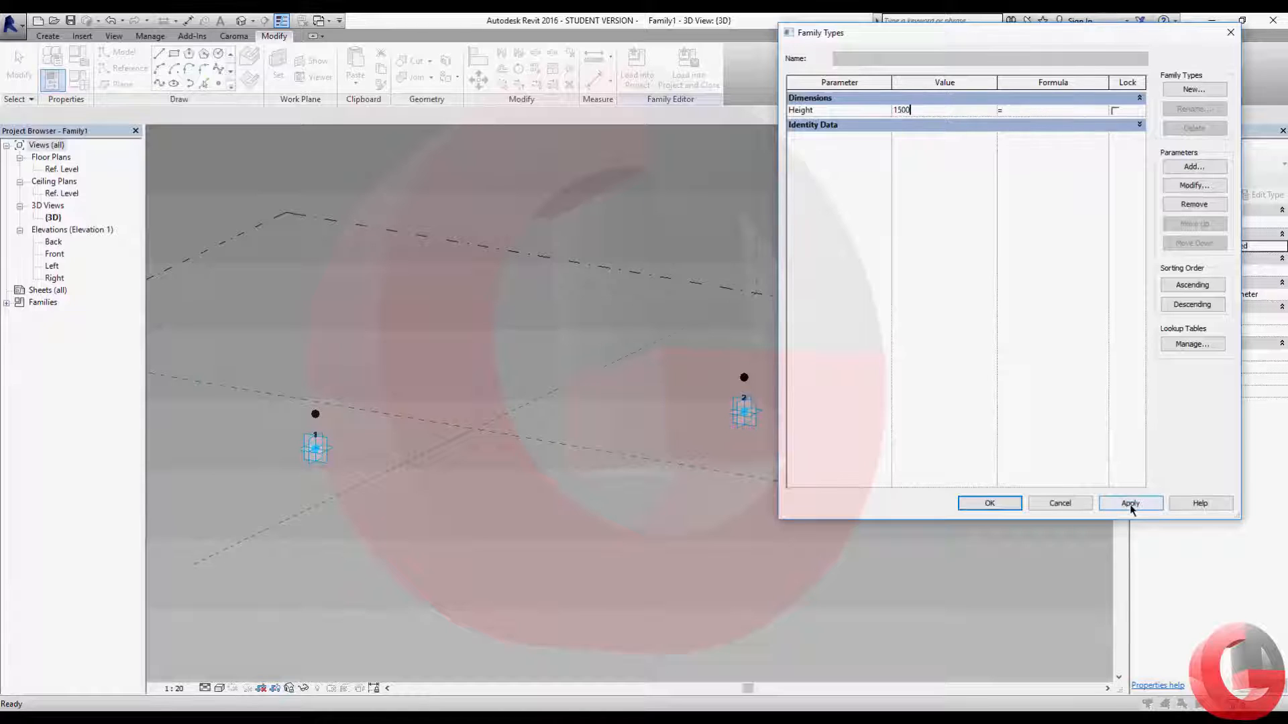
left_click(1130, 505)
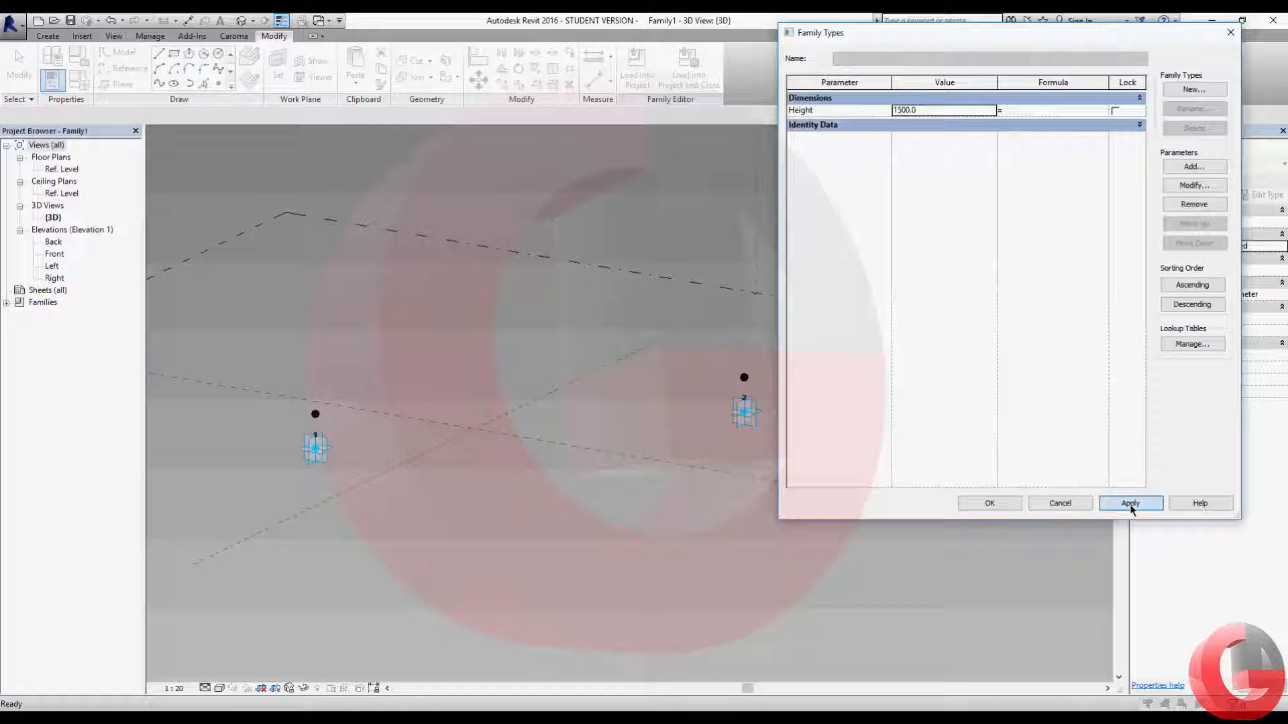
left_click(932, 114)
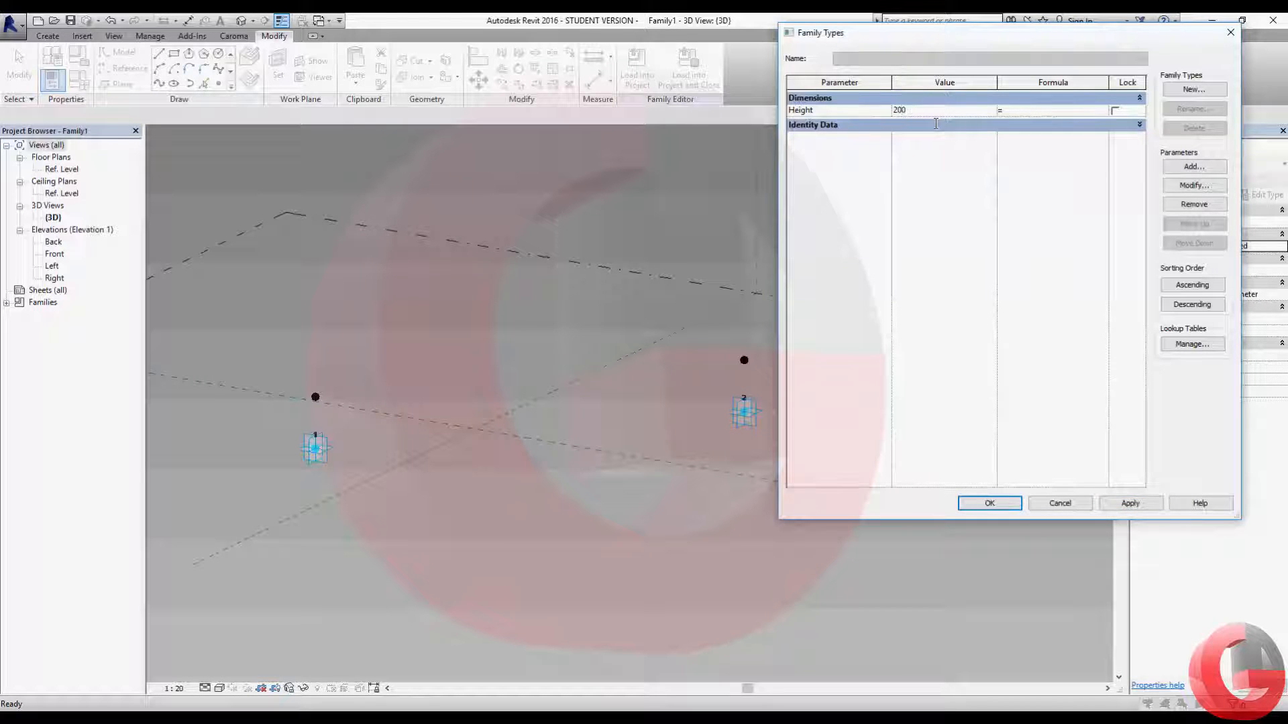
left_click(1131, 503)
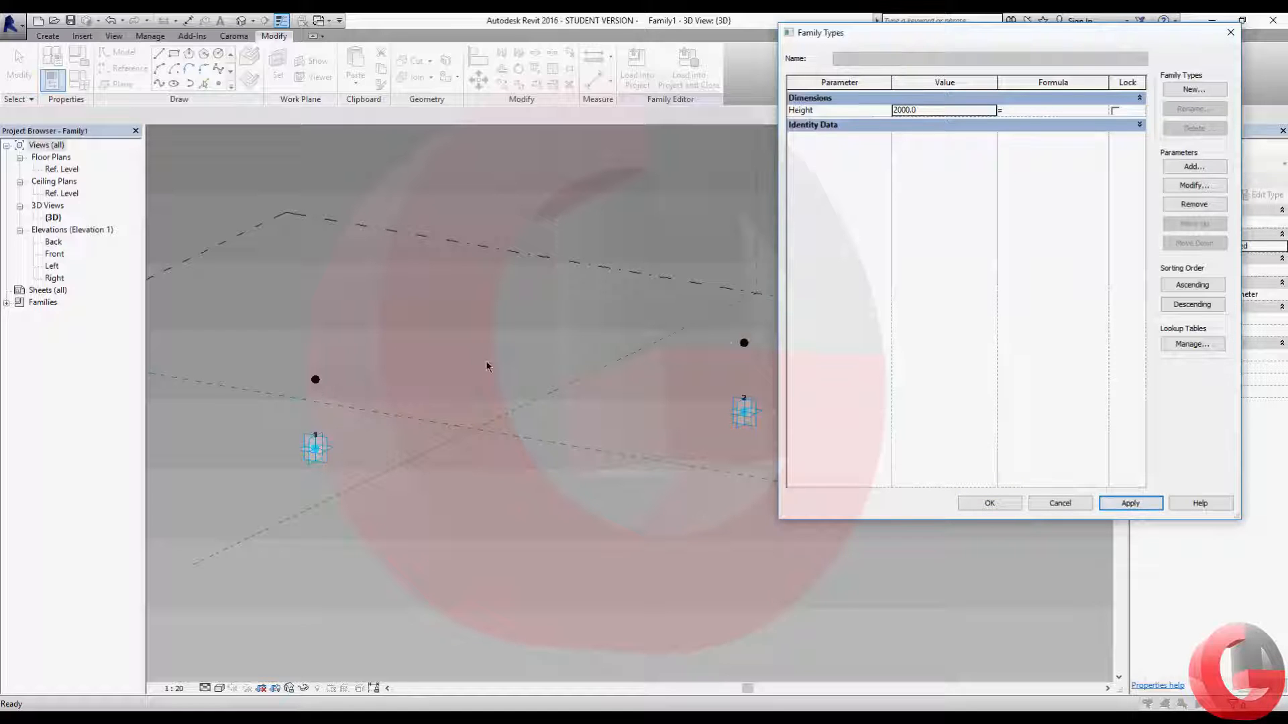
left_click(989, 509)
Draw chained reference lines with 3D Snapping from adaptive point 1 through both hosted points down to adaptive point 2
middle_click_drag(520, 482, 690, 538, "shift")
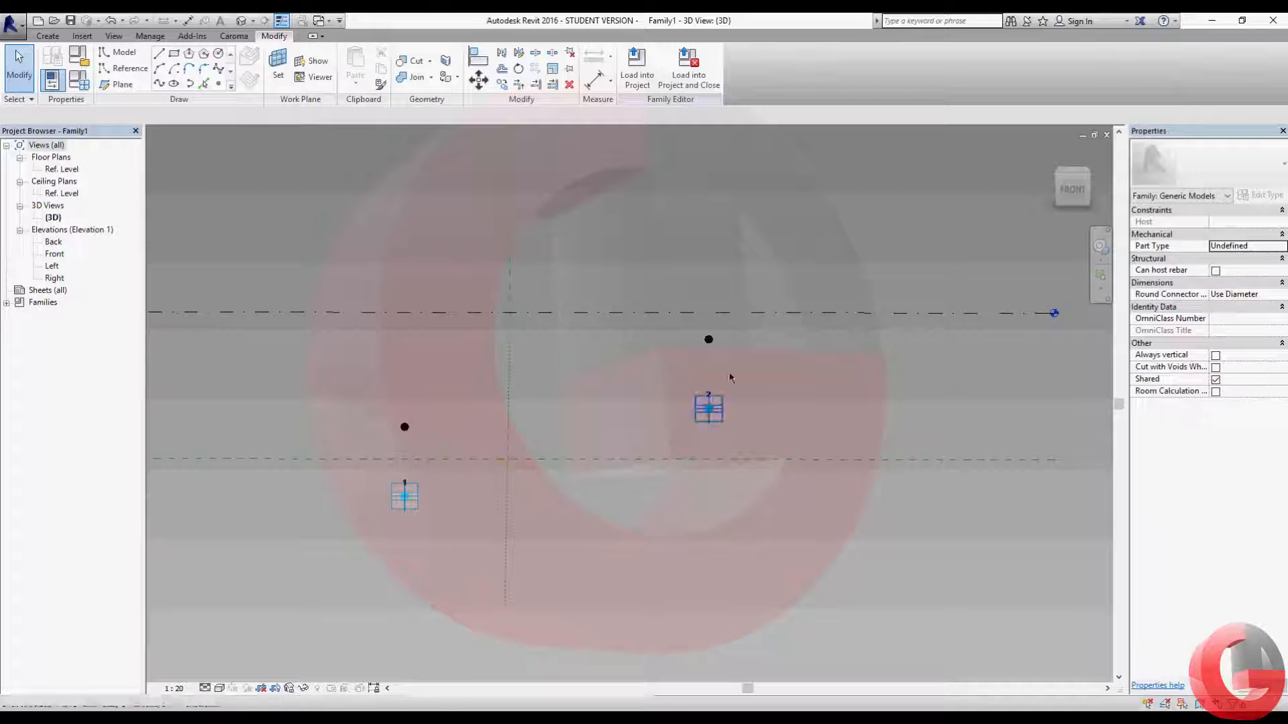
middle_click_drag(593, 444, 471, 433, "shift")
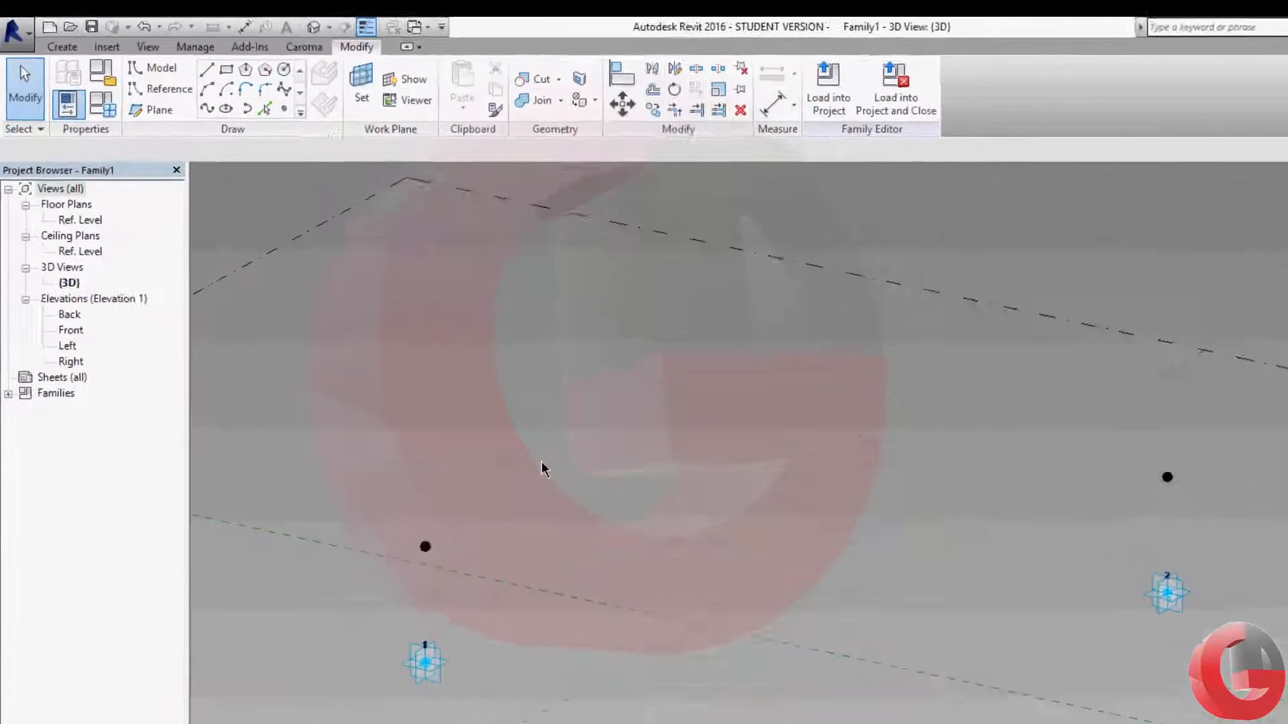
left_click(131, 66)
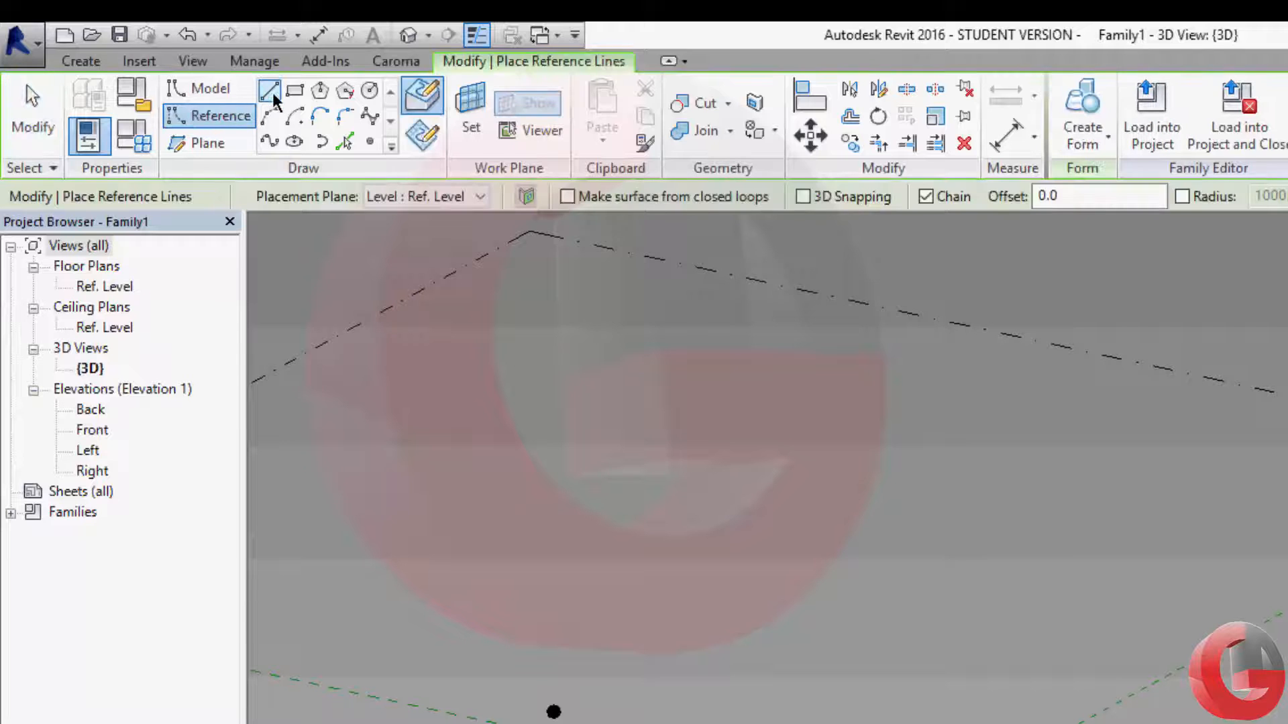
left_click(802, 197)
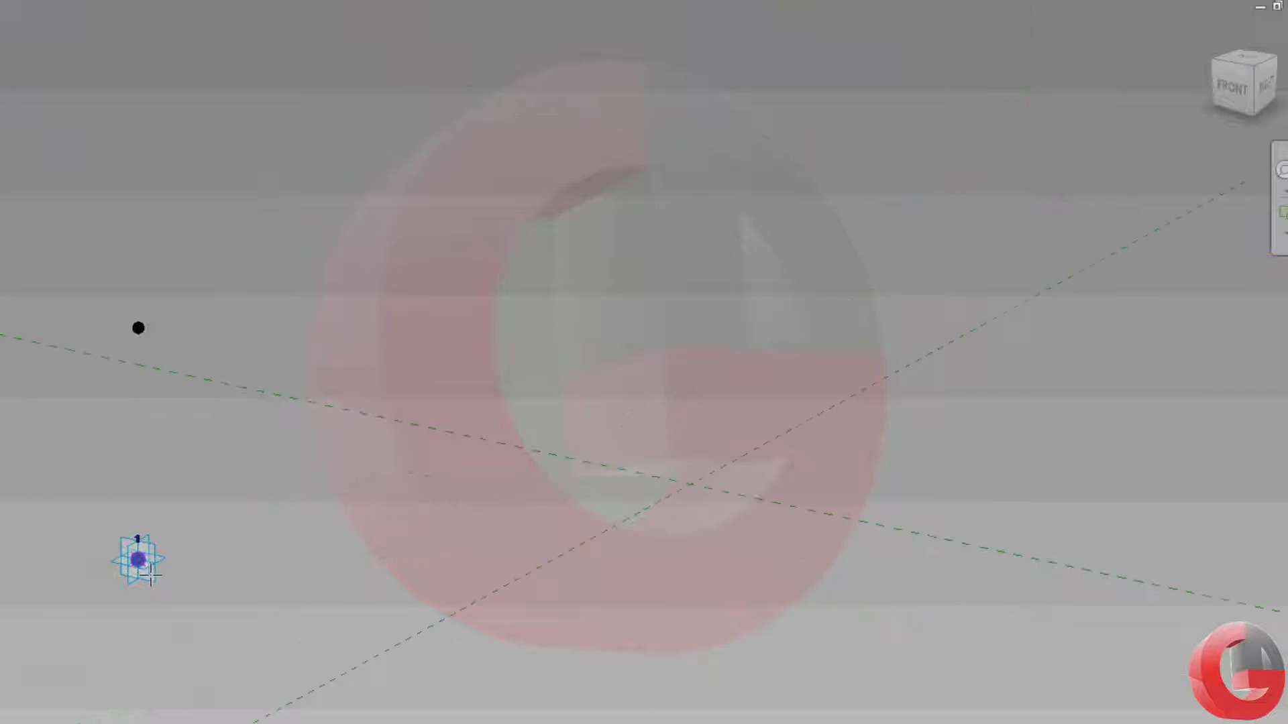
left_click(154, 568)
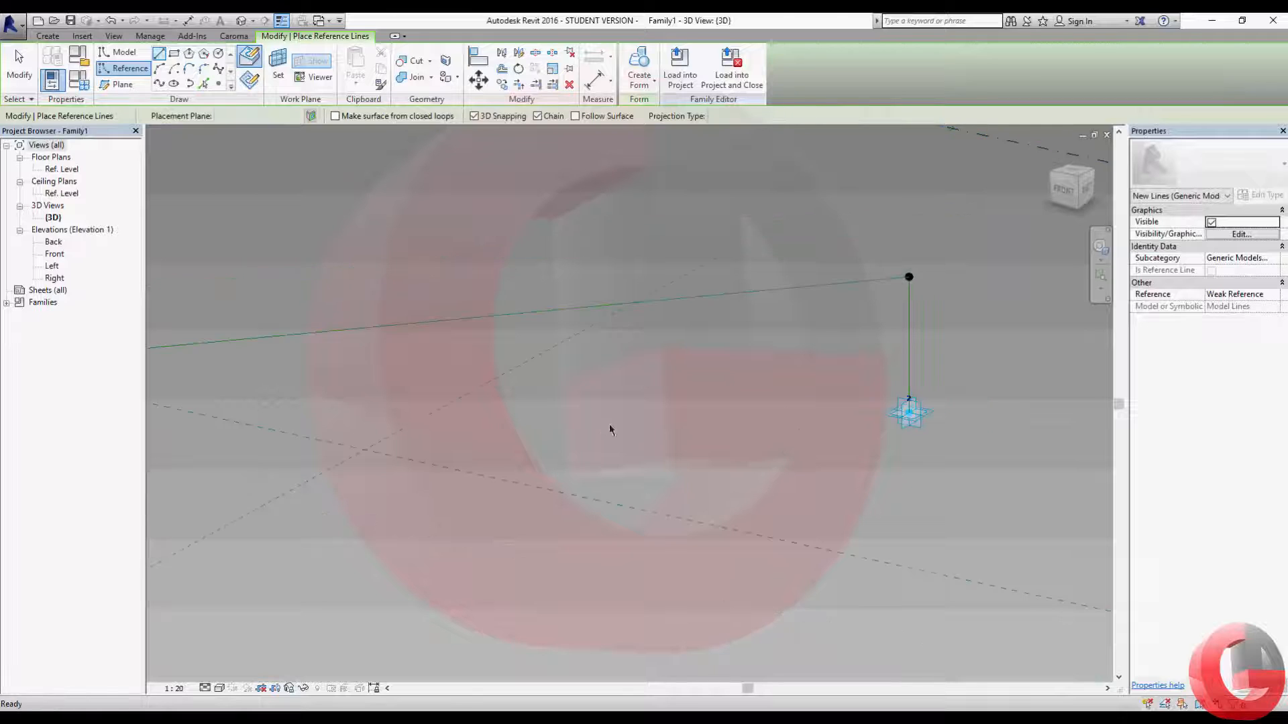
Draw a reference line connecting the midpoints of the two vertical reference lines
scroll(610, 430, "down", 1)
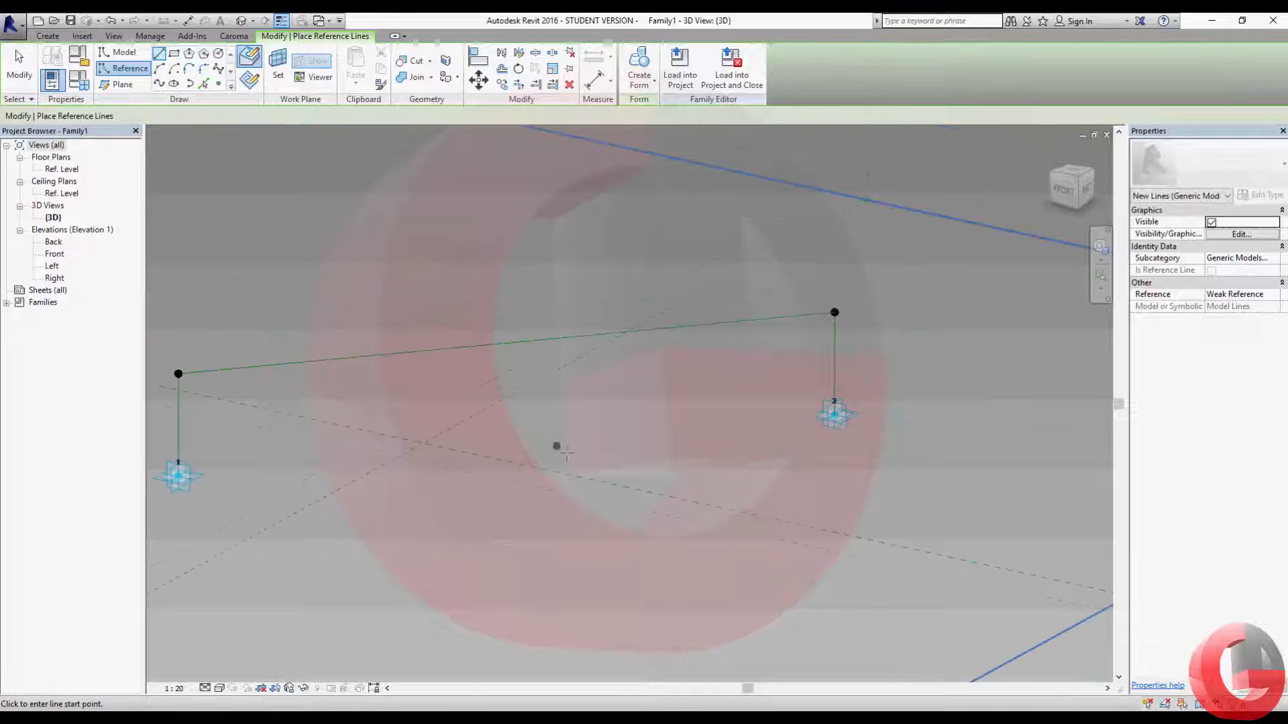
middle_click_drag(556, 446, 598, 407)
middle_click_drag(819, 463, 848, 473, "shift")
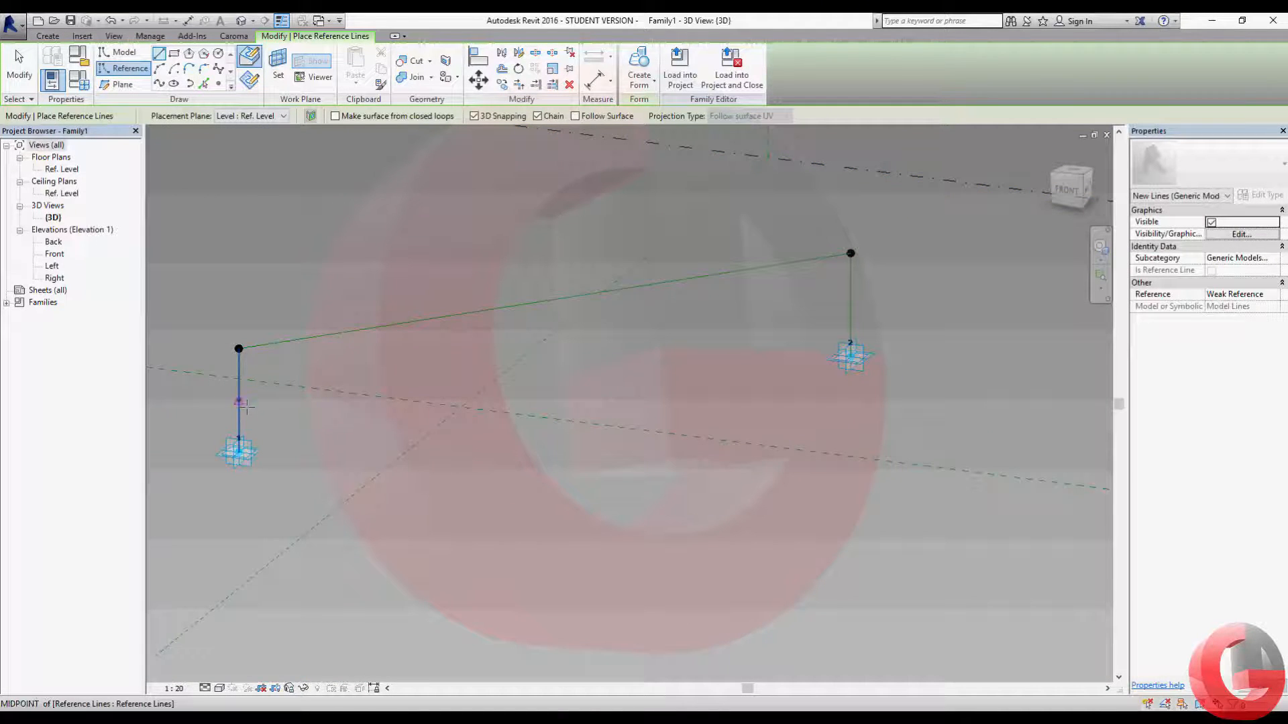
left_click(246, 405)
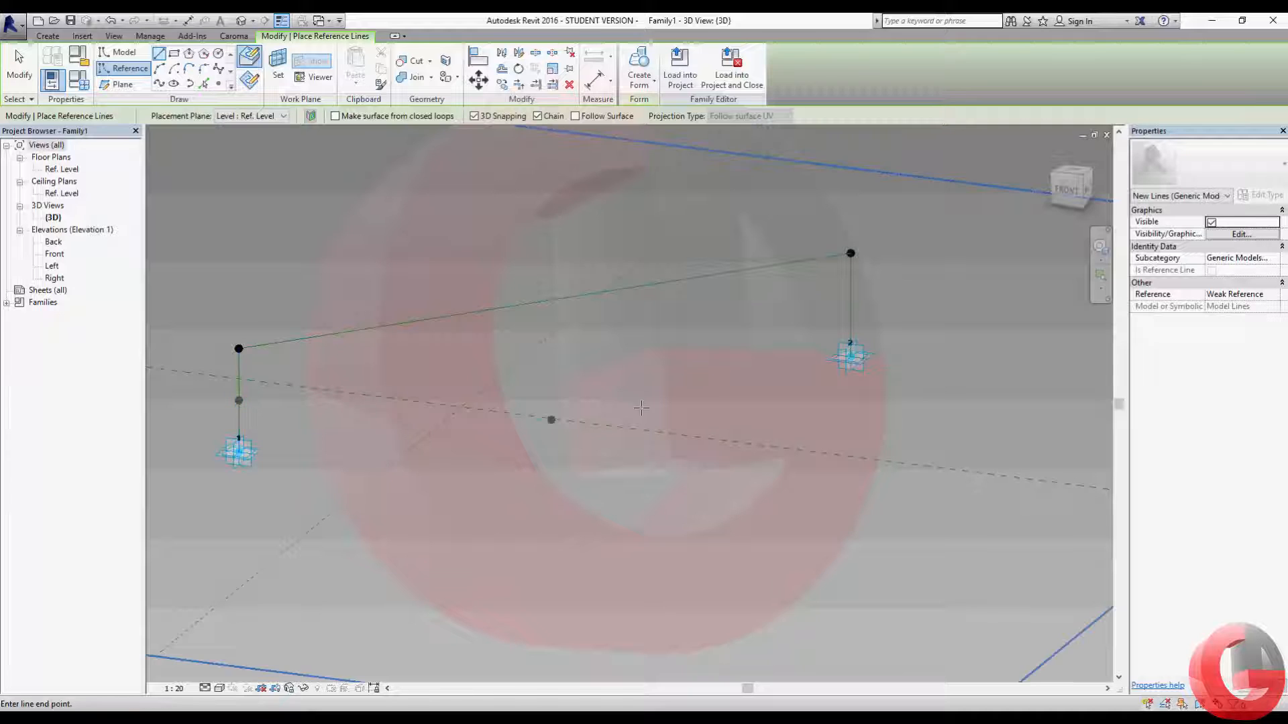
left_click(860, 306)
key("Escape")
key("Escape")
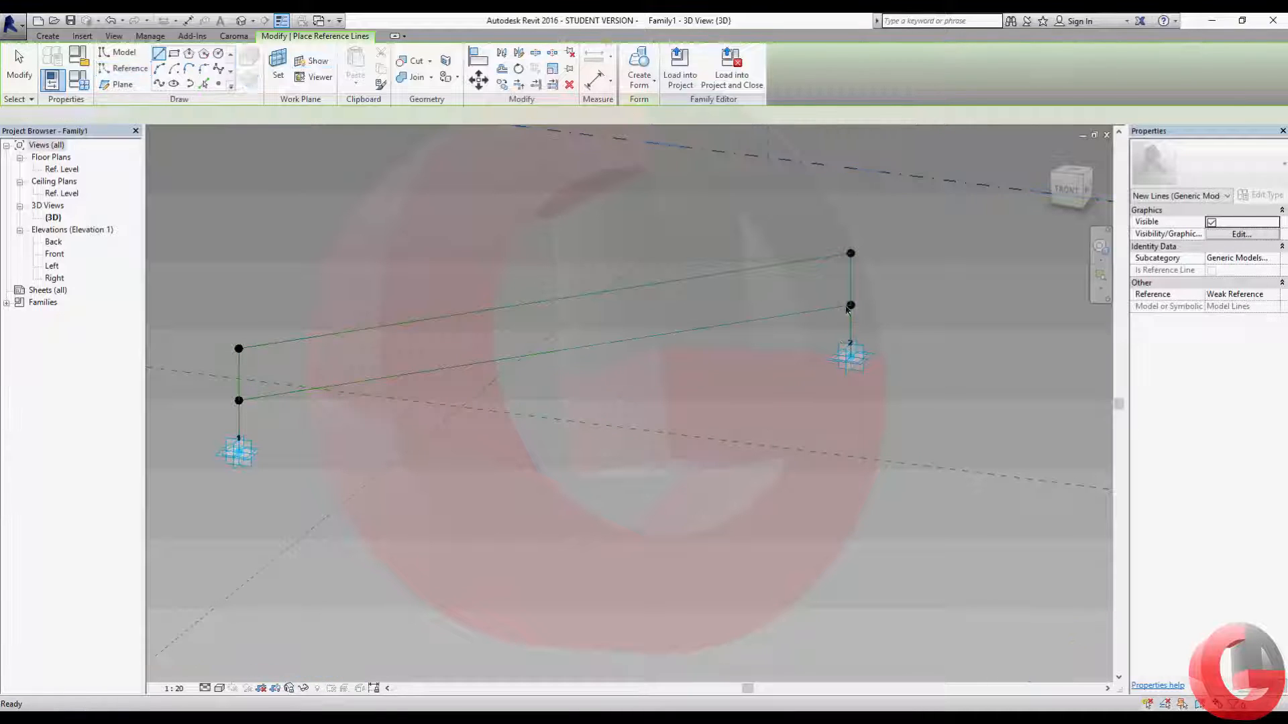
left_click(604, 291)
left_click(581, 293)
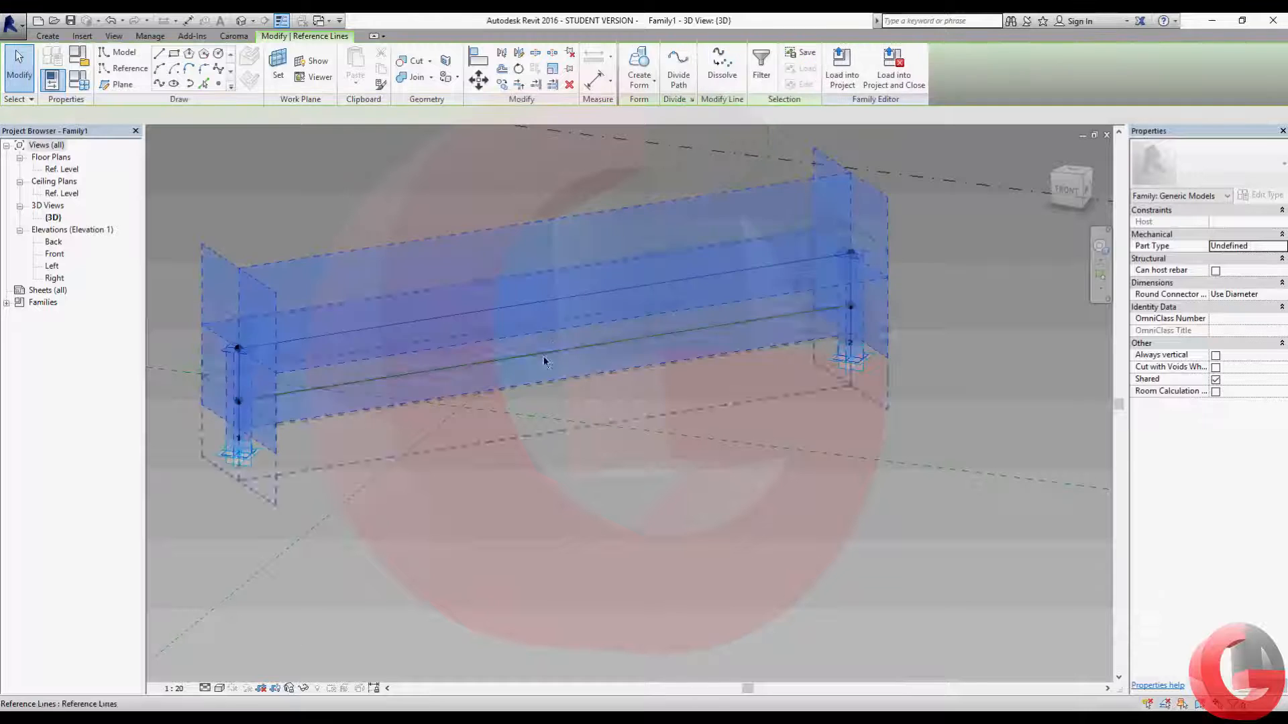
left_click(424, 415)
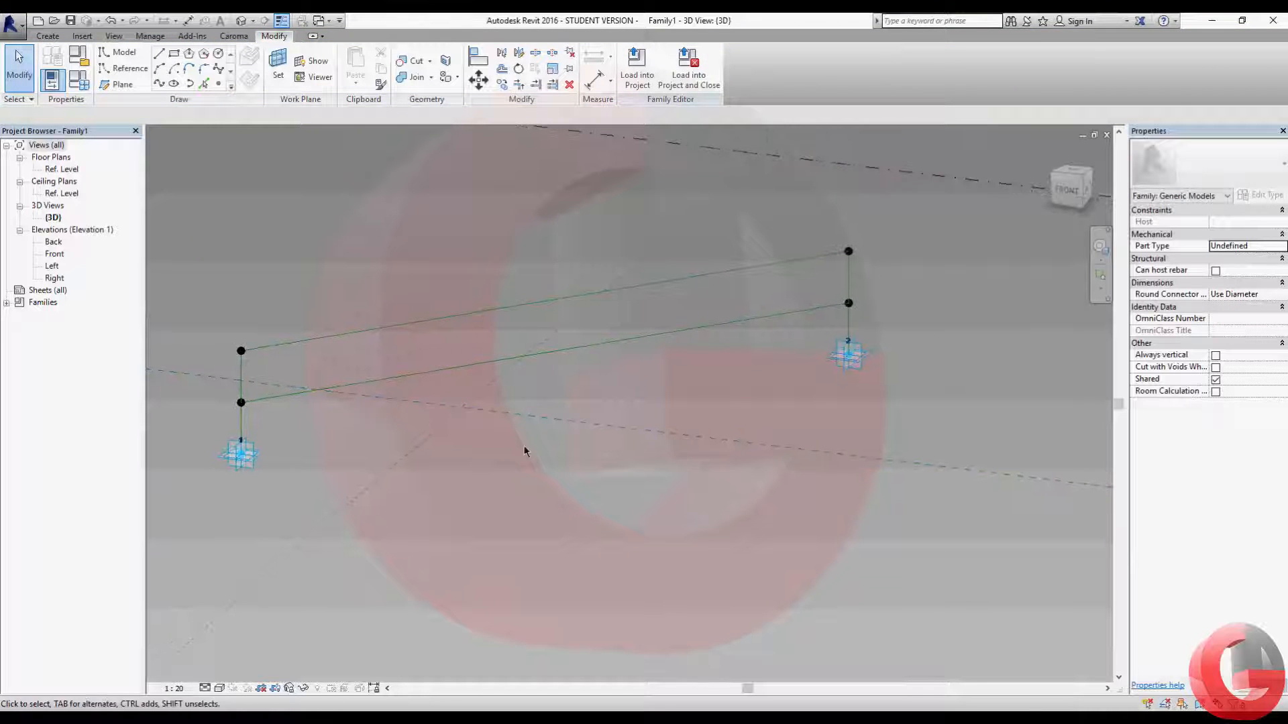
Set the normalized curve parameter of the reference point midway up the vertical line above adaptive point 1 to 0.25
middle_click_drag(526, 451, 690, 460)
scroll(415, 406, "up", 2)
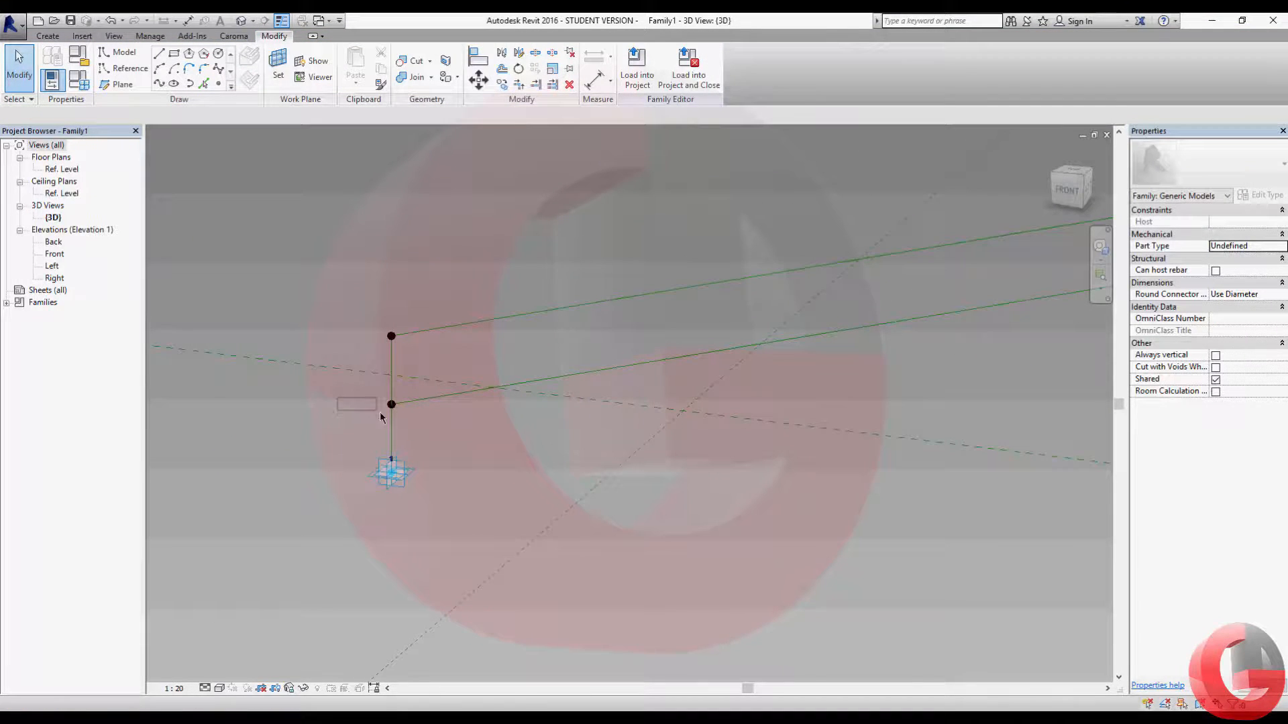
left_click(389, 406)
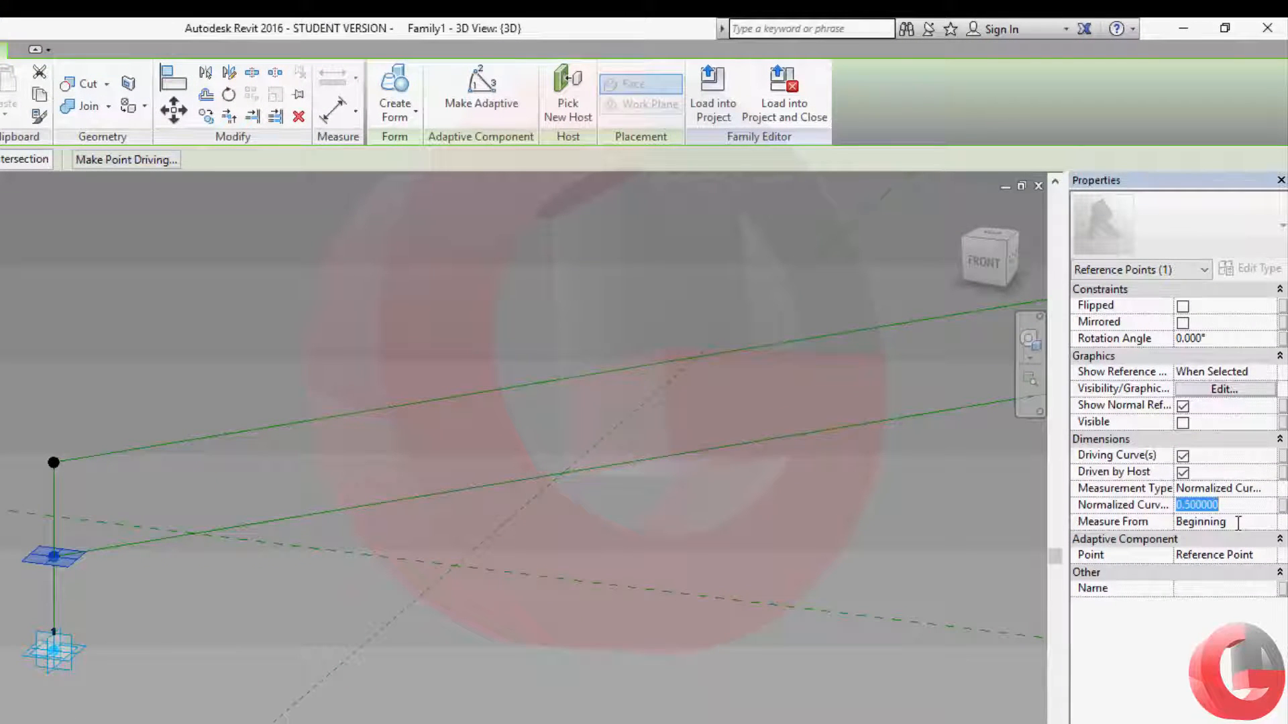
key("Return")
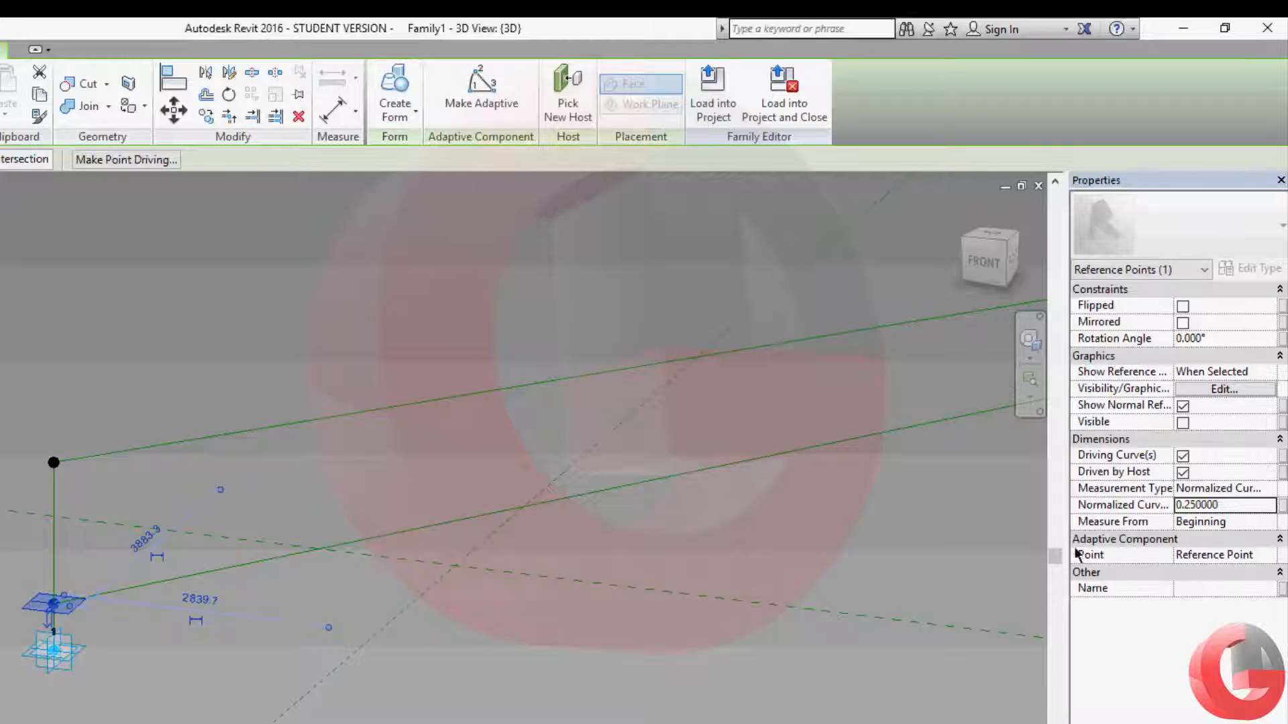
Set the normalized curve parameter of the reference point midway above adaptive point 1 to 0.5 and check the matching point above adaptive point 2
left_click(1234, 509)
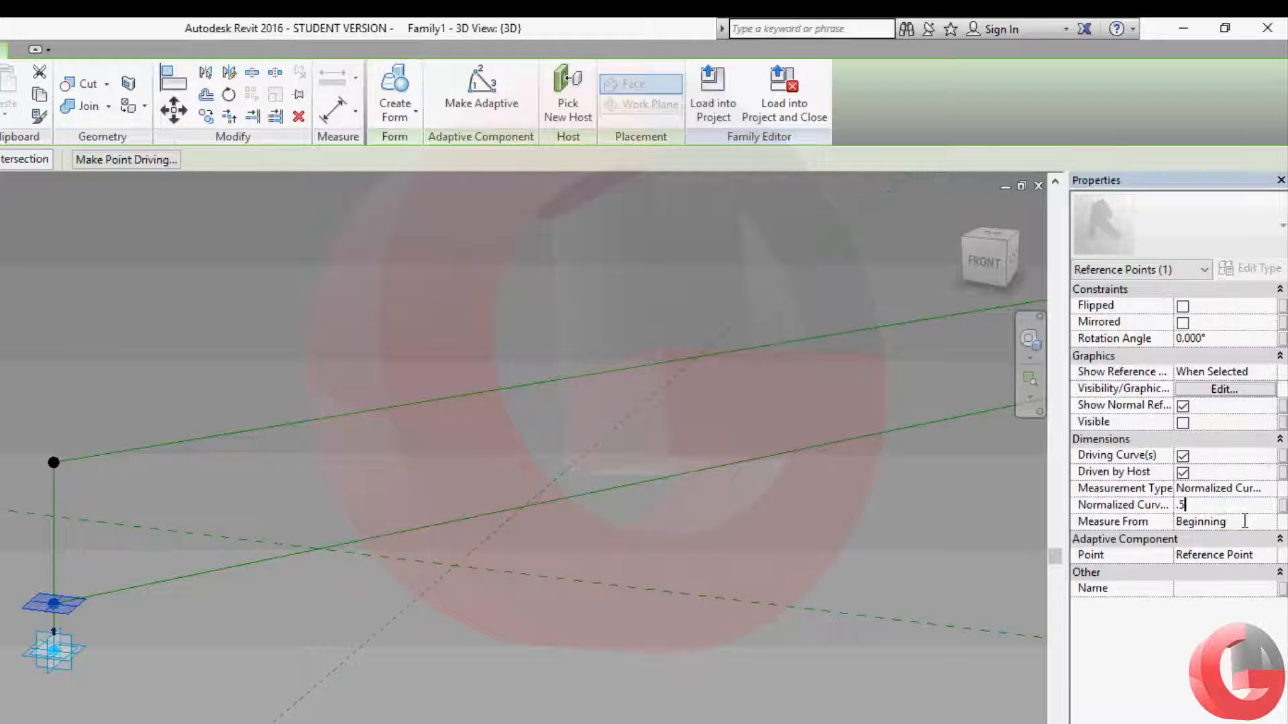
type(".5")
key("Return")
left_click(610, 466)
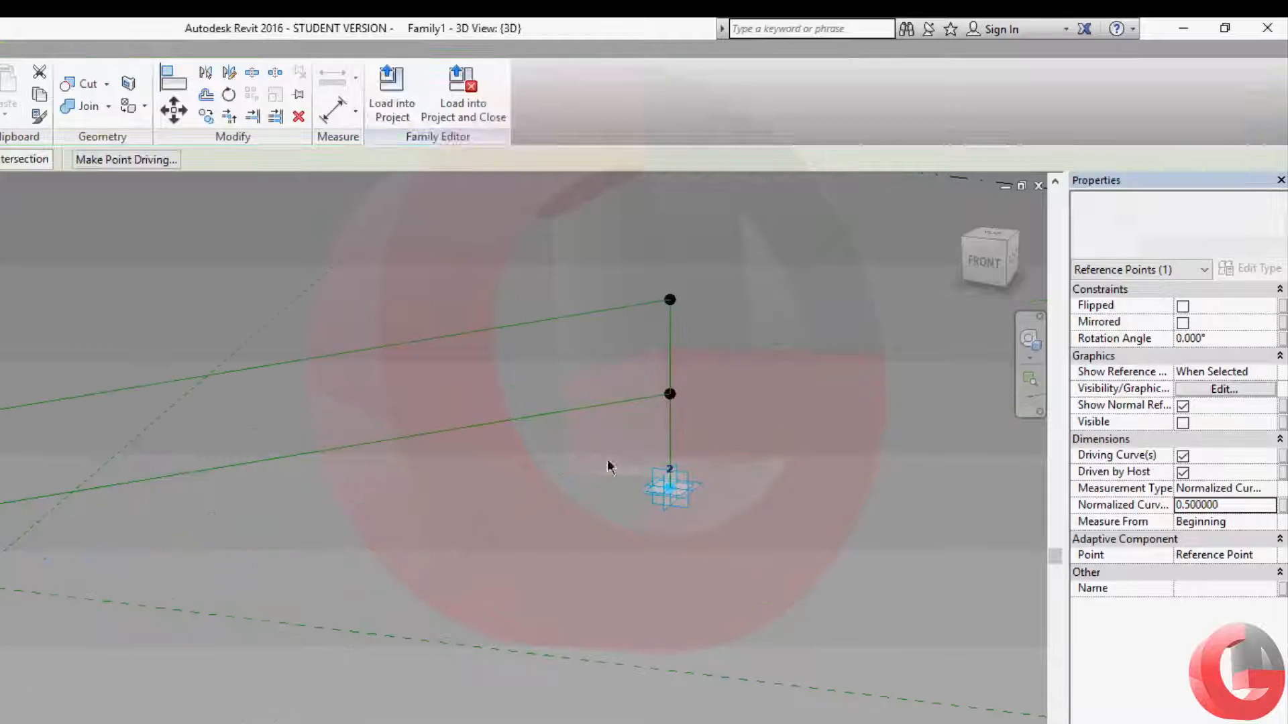
left_click_drag(606, 368, 738, 437)
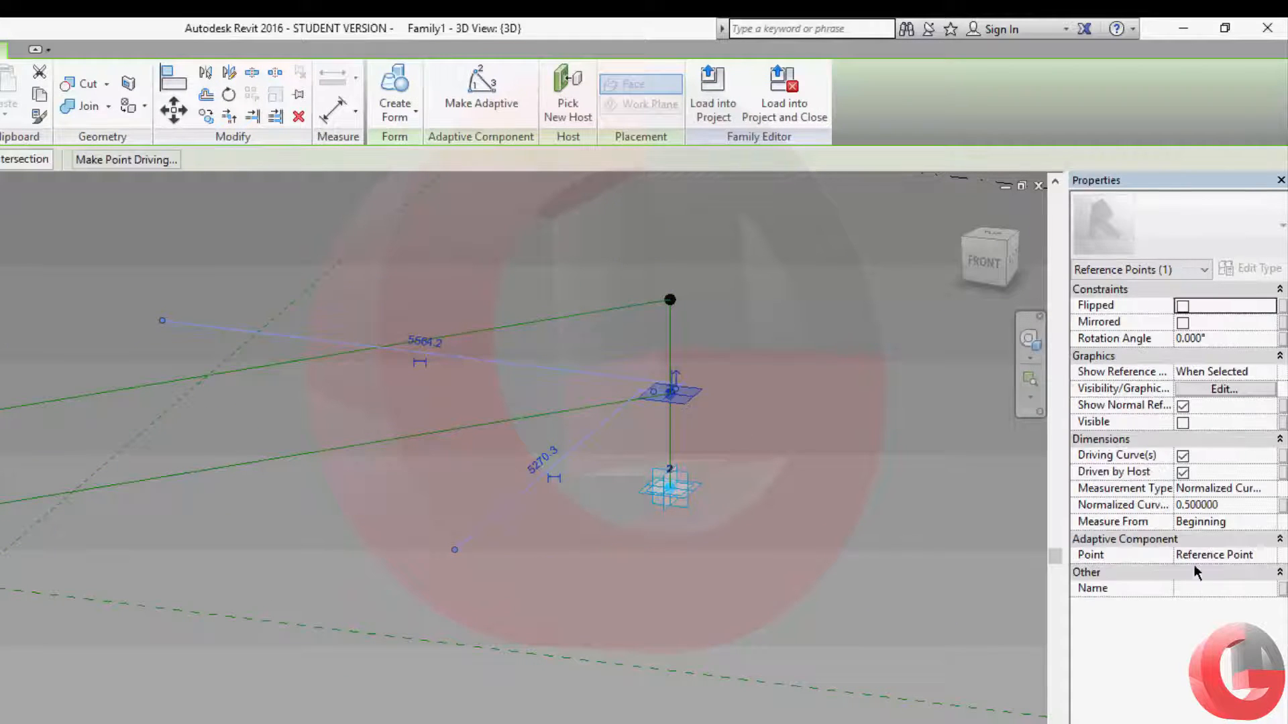
key("Escape")
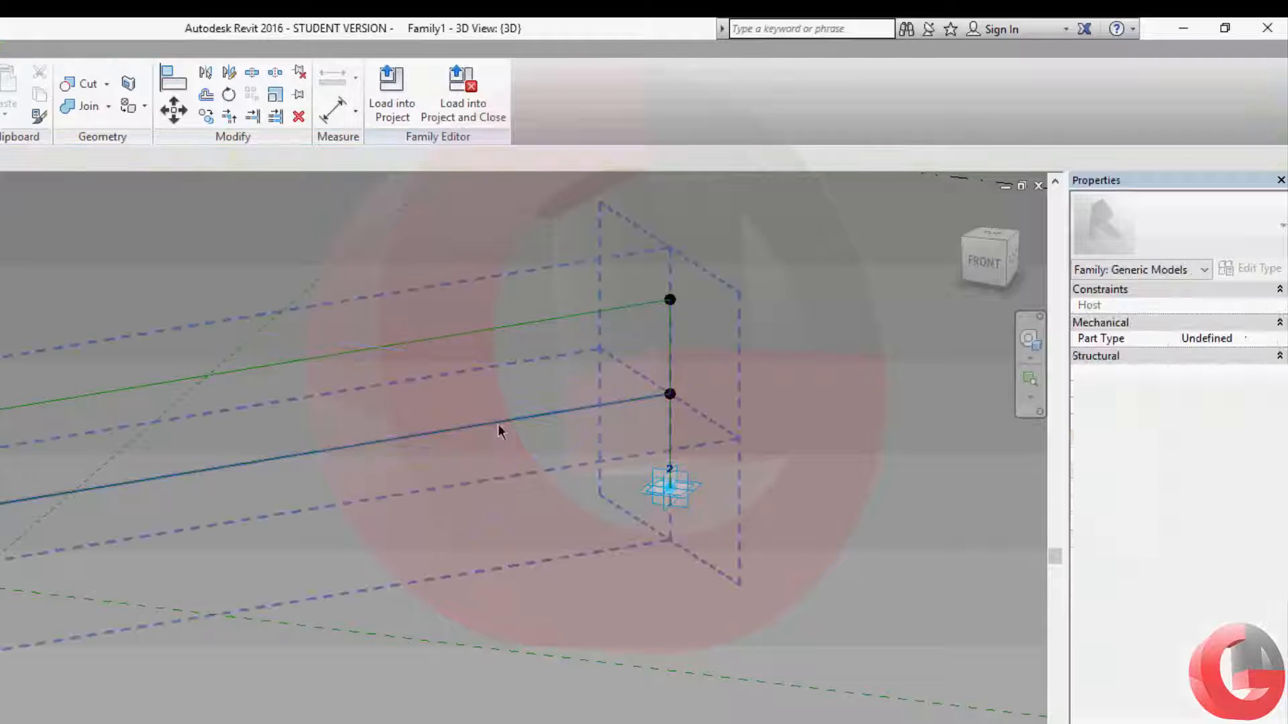
Test the Height family parameter at 1500 and 5000, and set it back to 2000
scroll(502, 435, "down", 2)
middle_click_drag(354, 631, 540, 637, "shift")
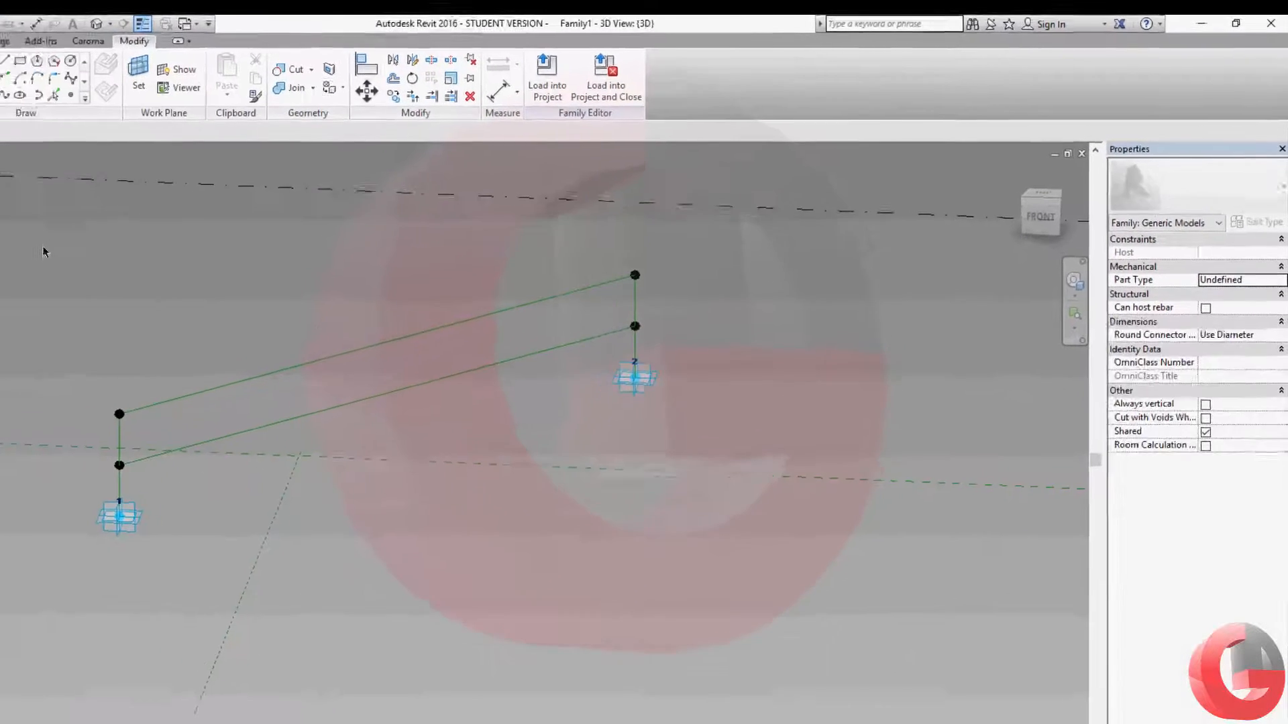
left_click(79, 79)
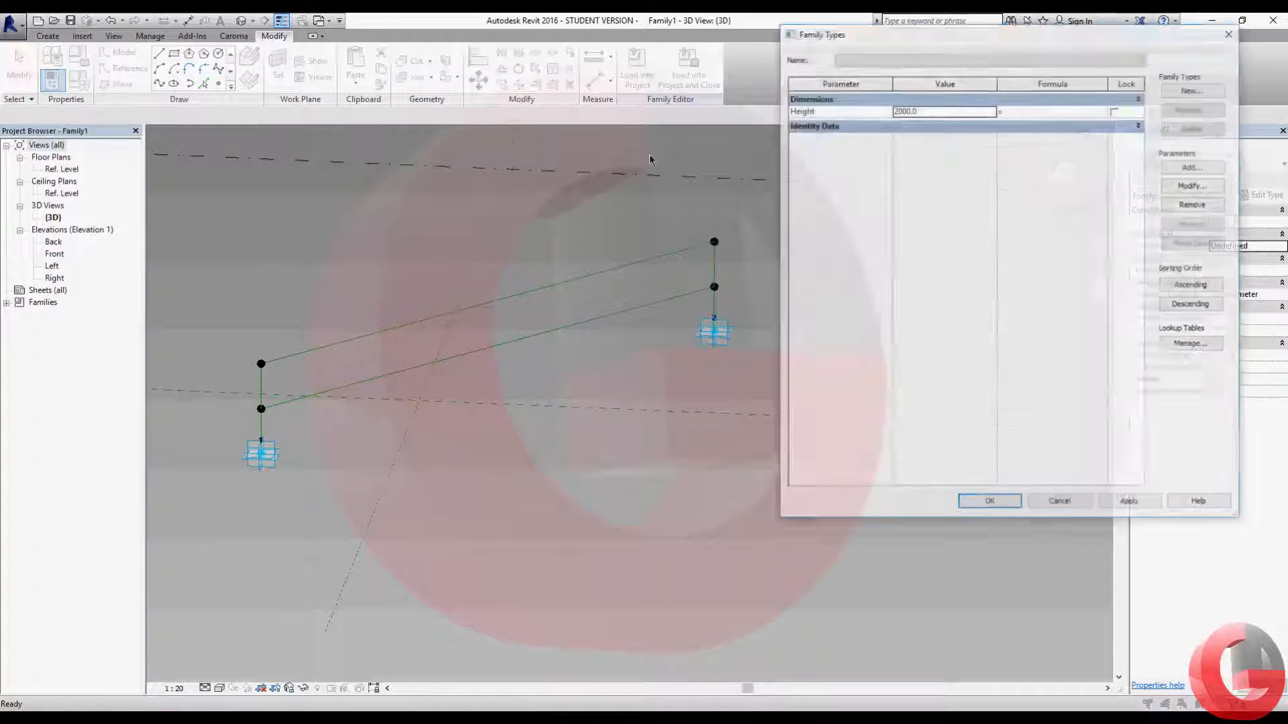
left_click(955, 114)
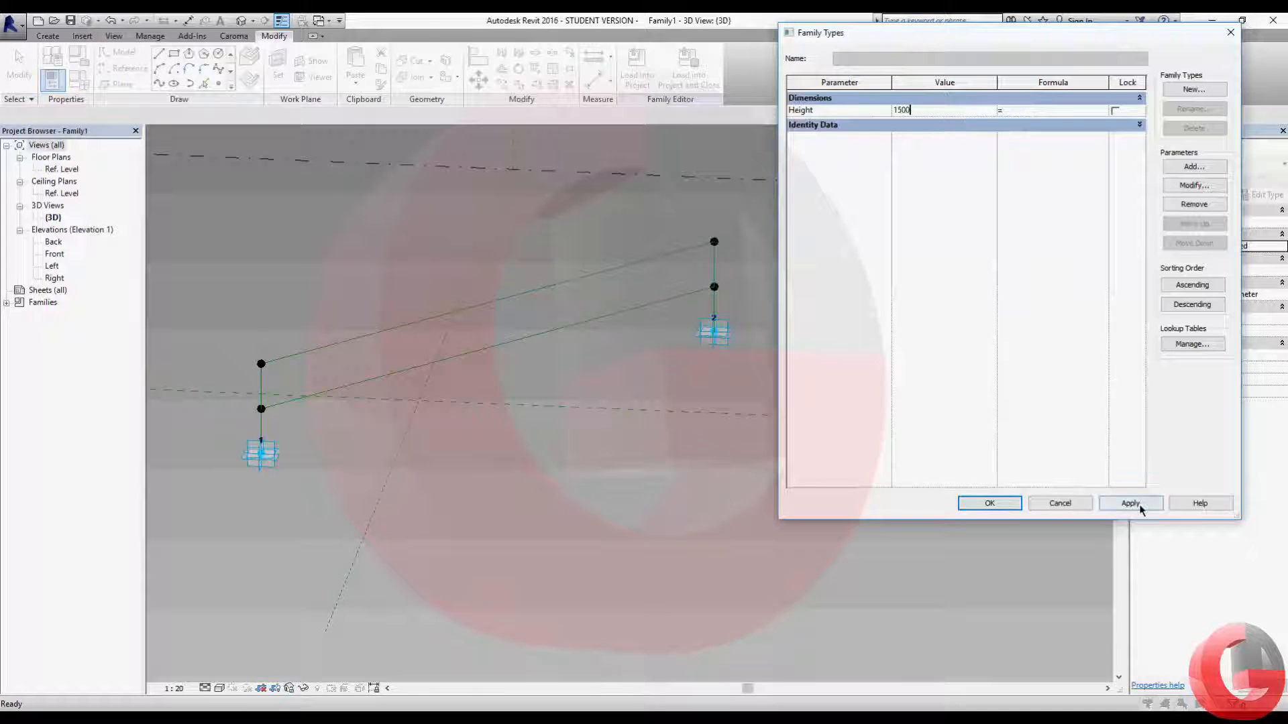
left_click(1140, 508)
left_click(925, 112)
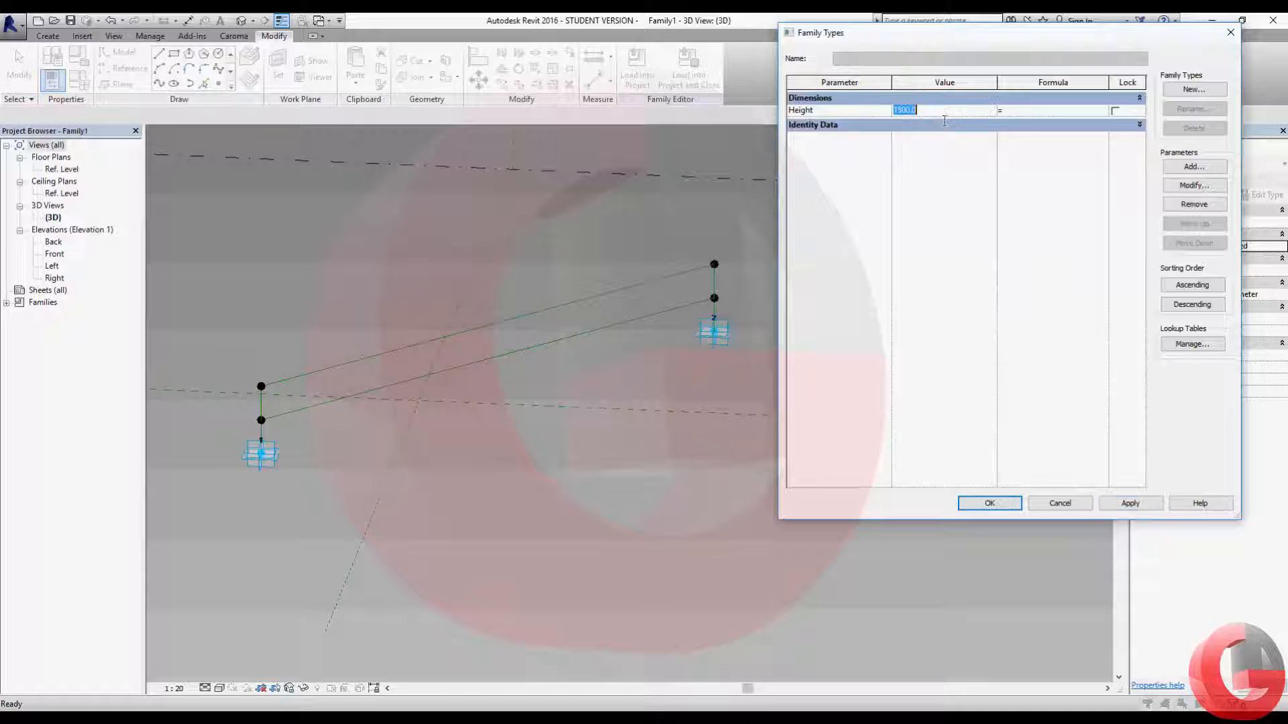
type("500")
left_click(1138, 509)
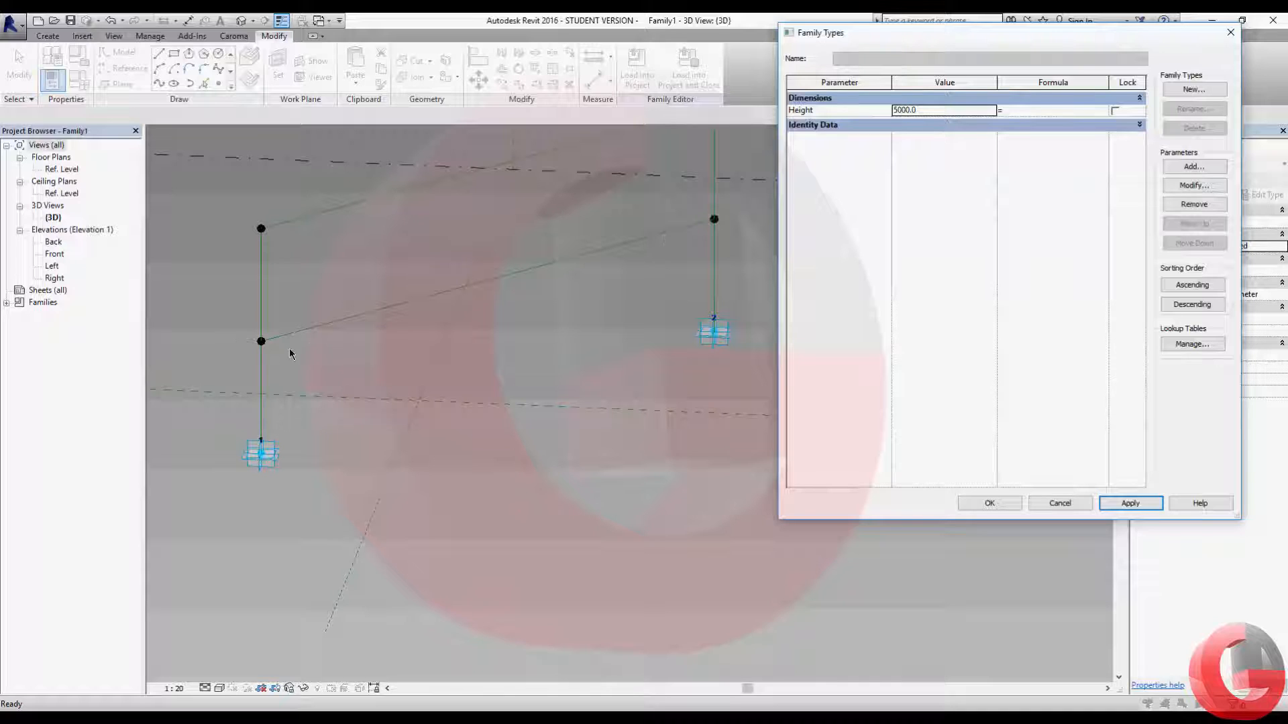
left_click(943, 114)
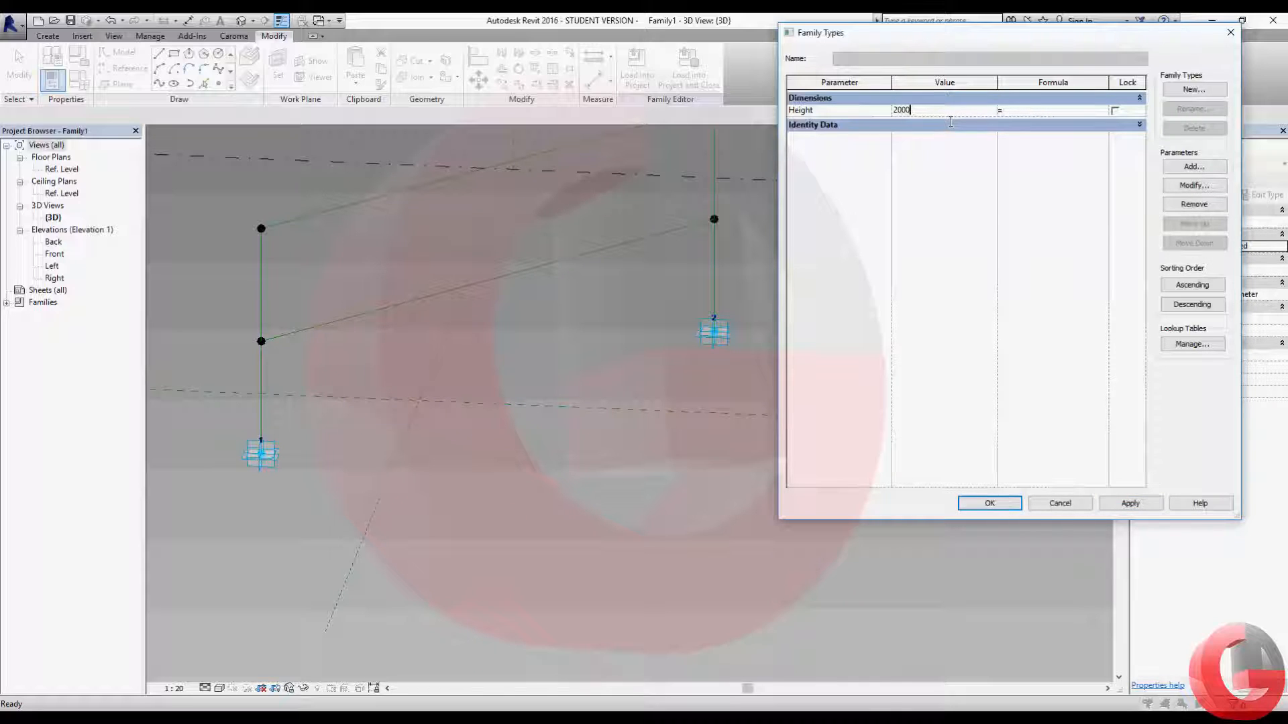
left_click(1132, 509)
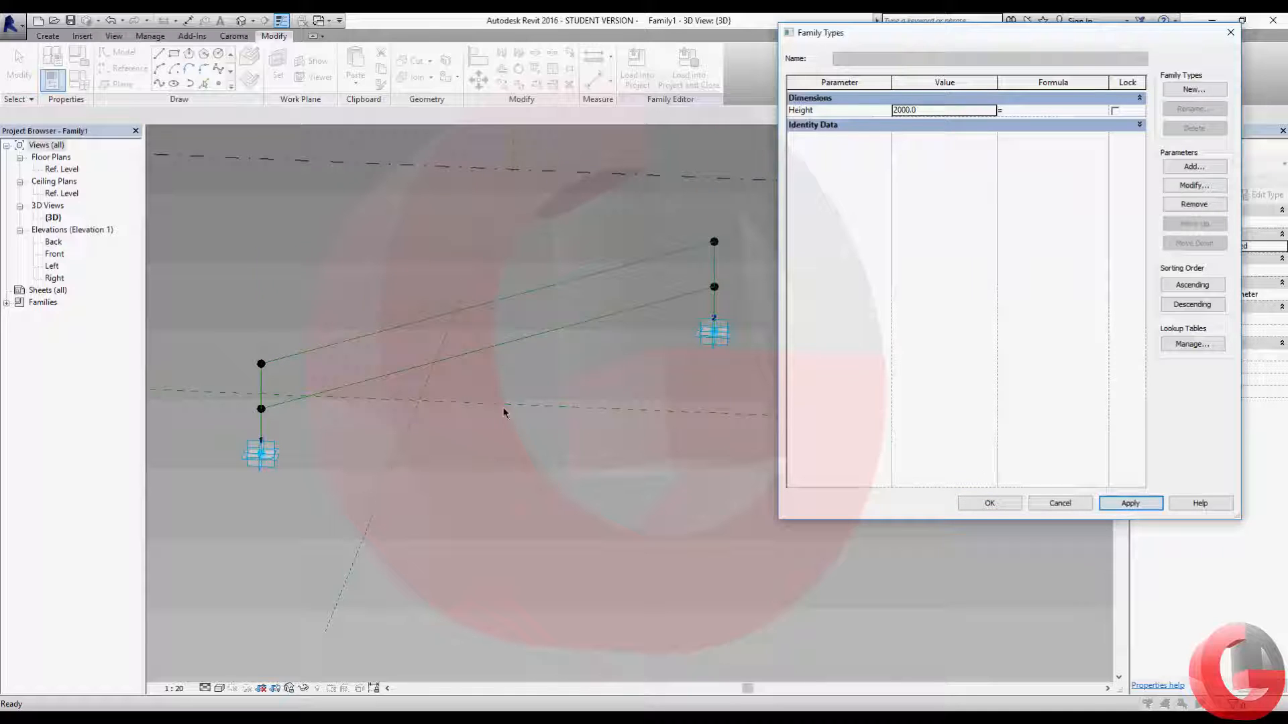
left_click(989, 505)
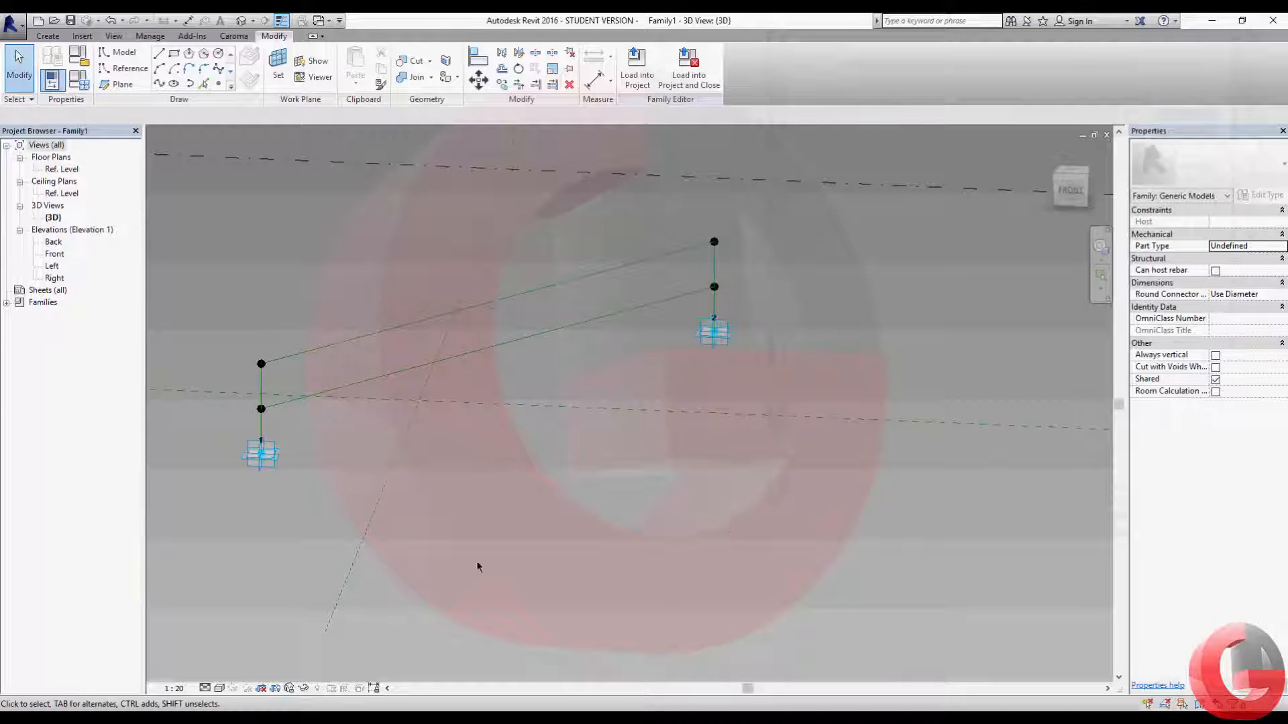
Start a circular reference line and set its work plane to the horizontal end plane of the vertical reference line at adaptive point 1
middle_click_drag(477, 567, 820, 543, "shift")
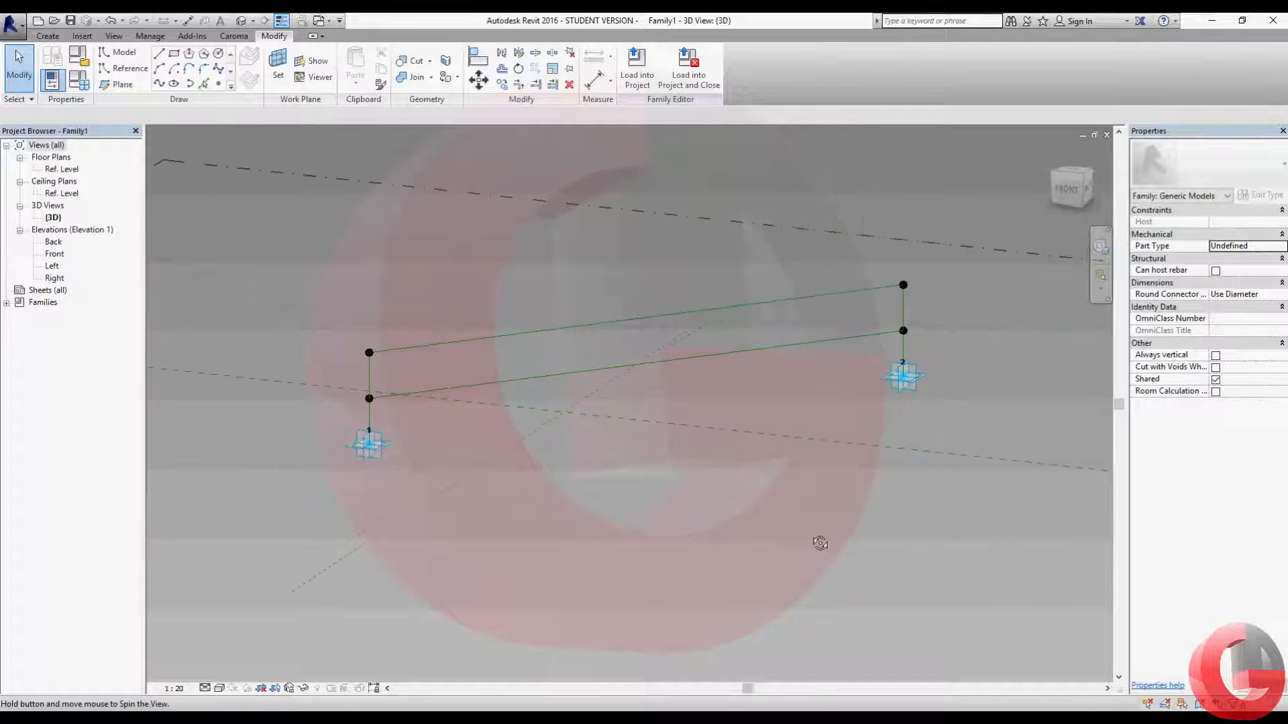
scroll(377, 448, "up", 3)
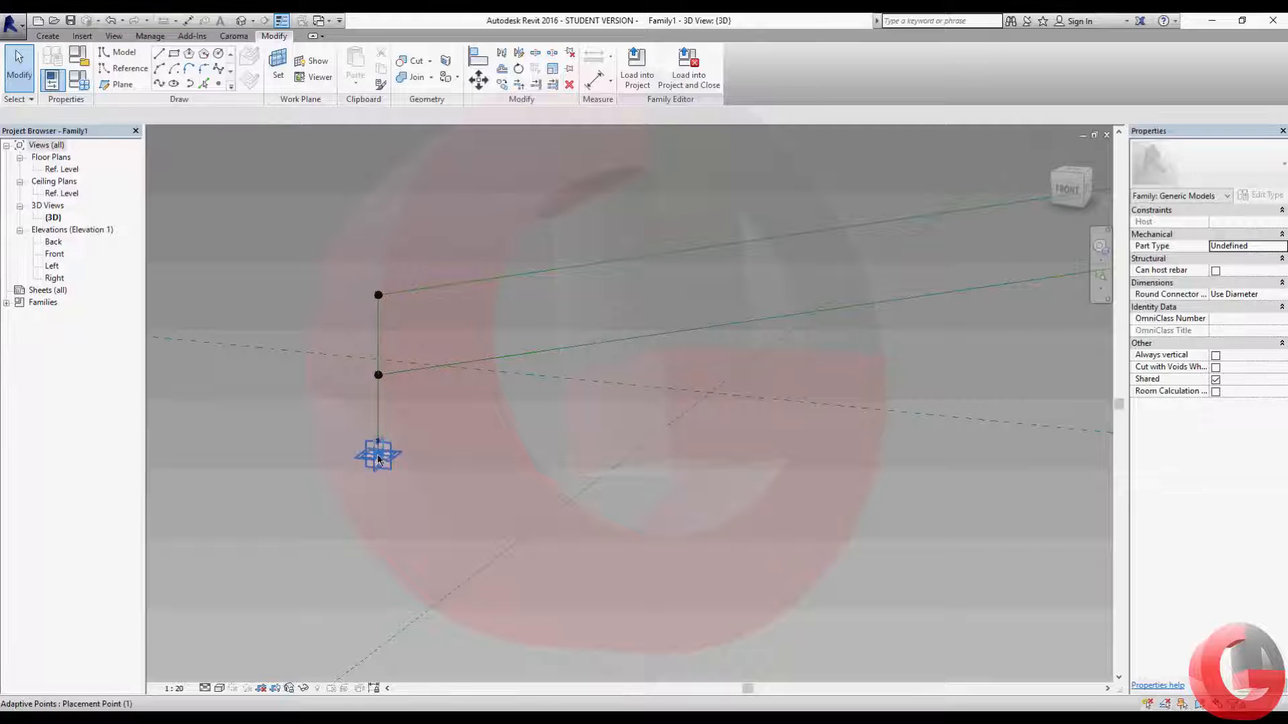
left_click(379, 406)
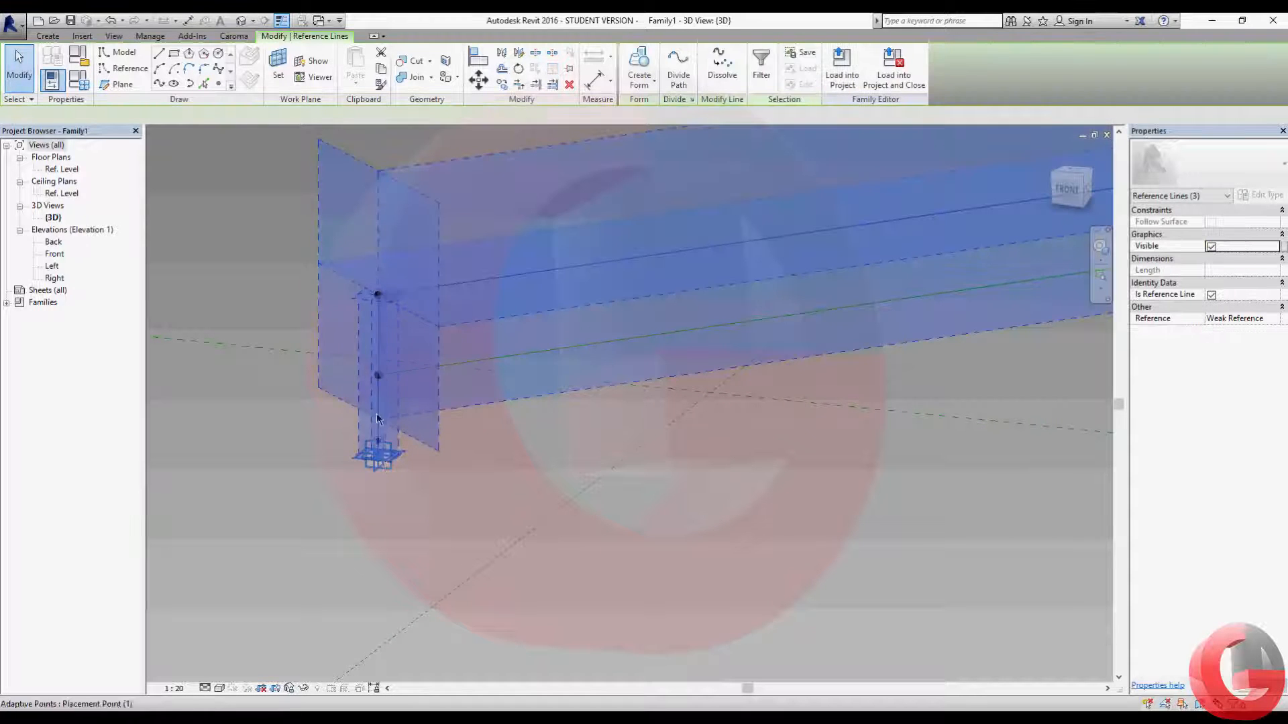
key("Escape")
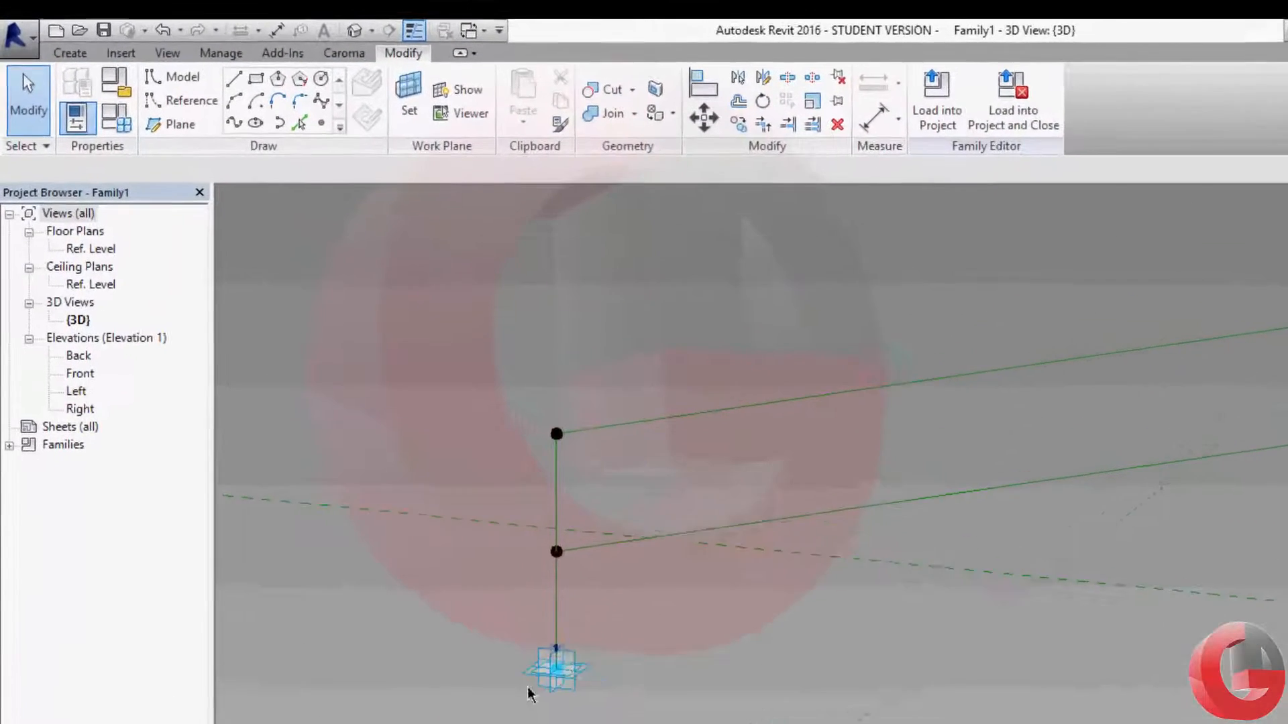
left_click(191, 102)
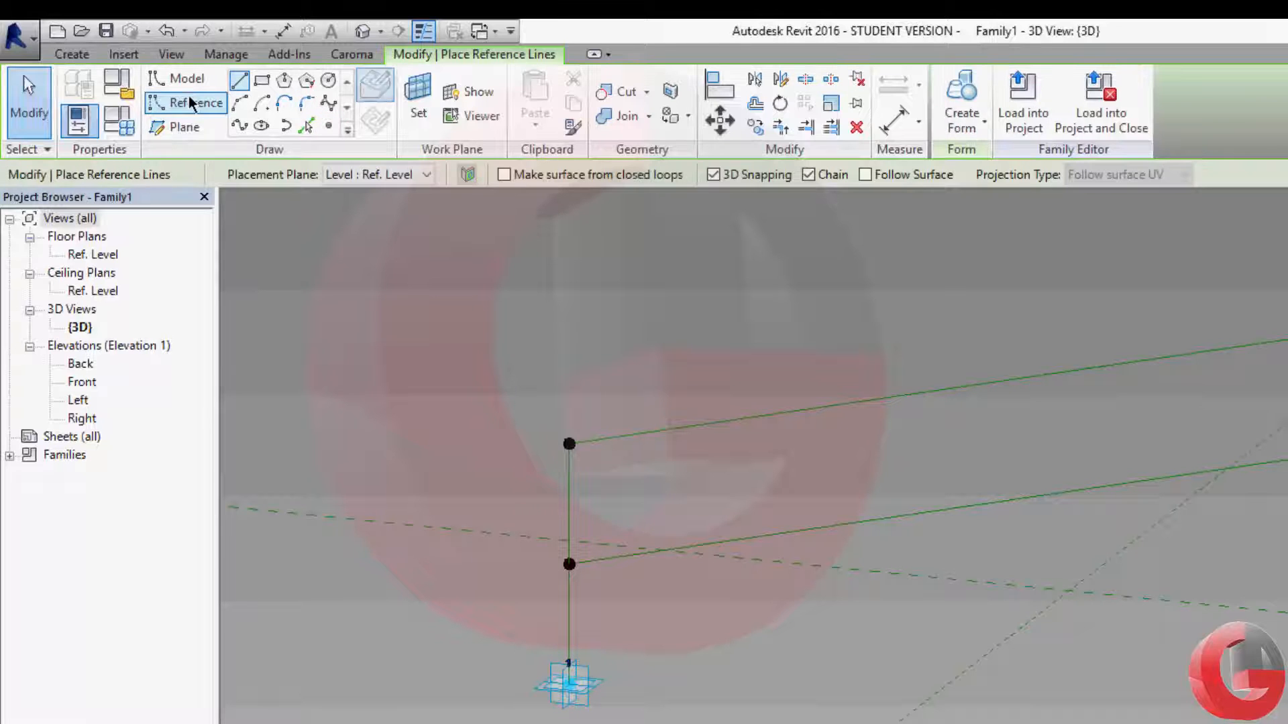
left_click(328, 82)
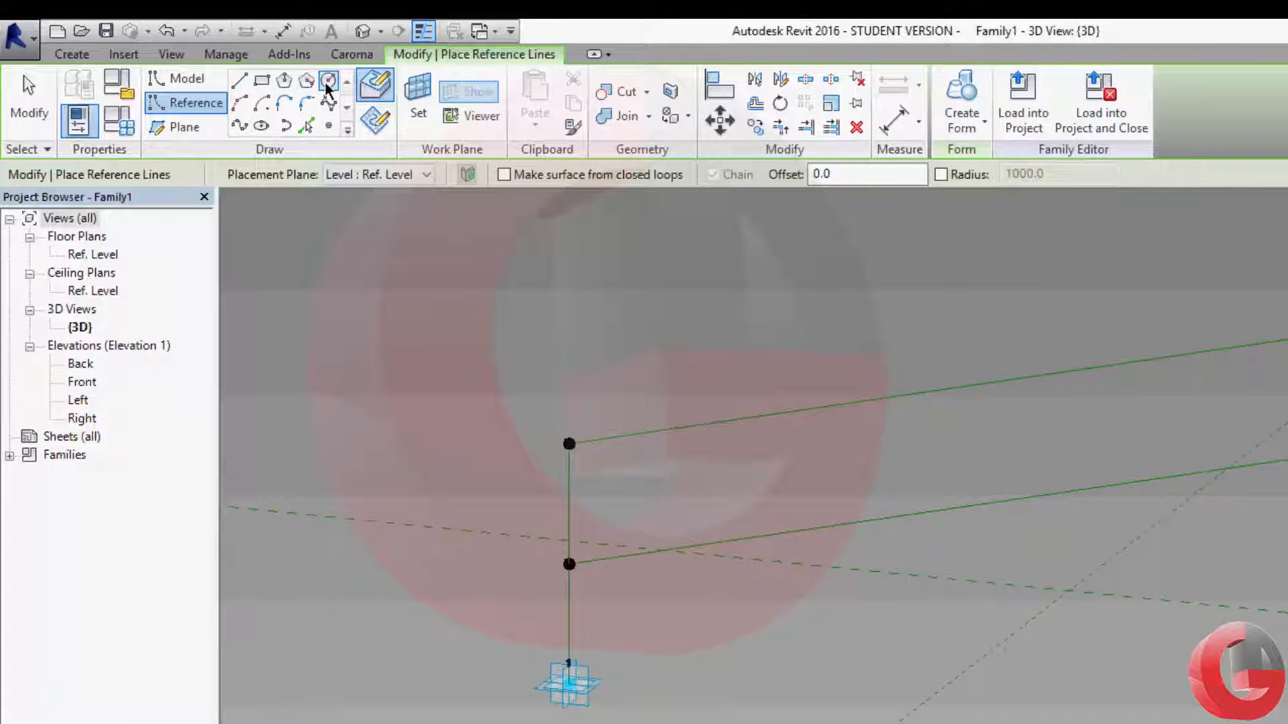
left_click(417, 99)
key("Tab")
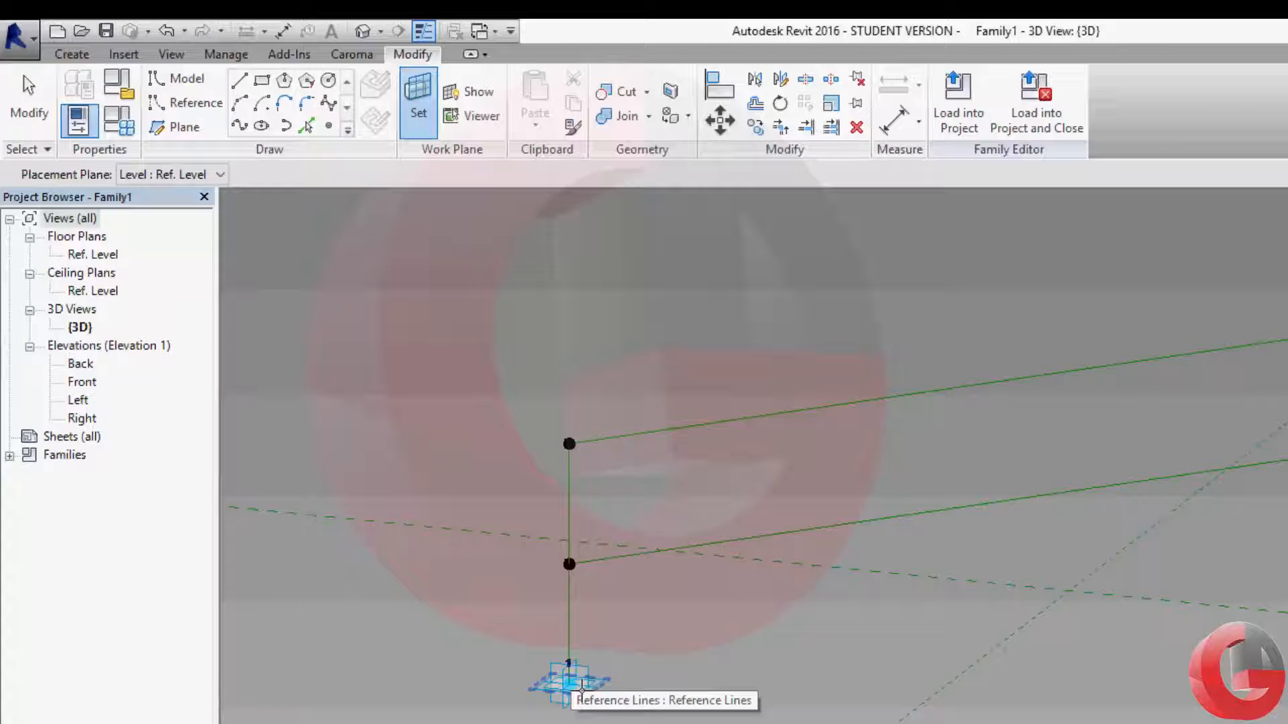
left_click(581, 690)
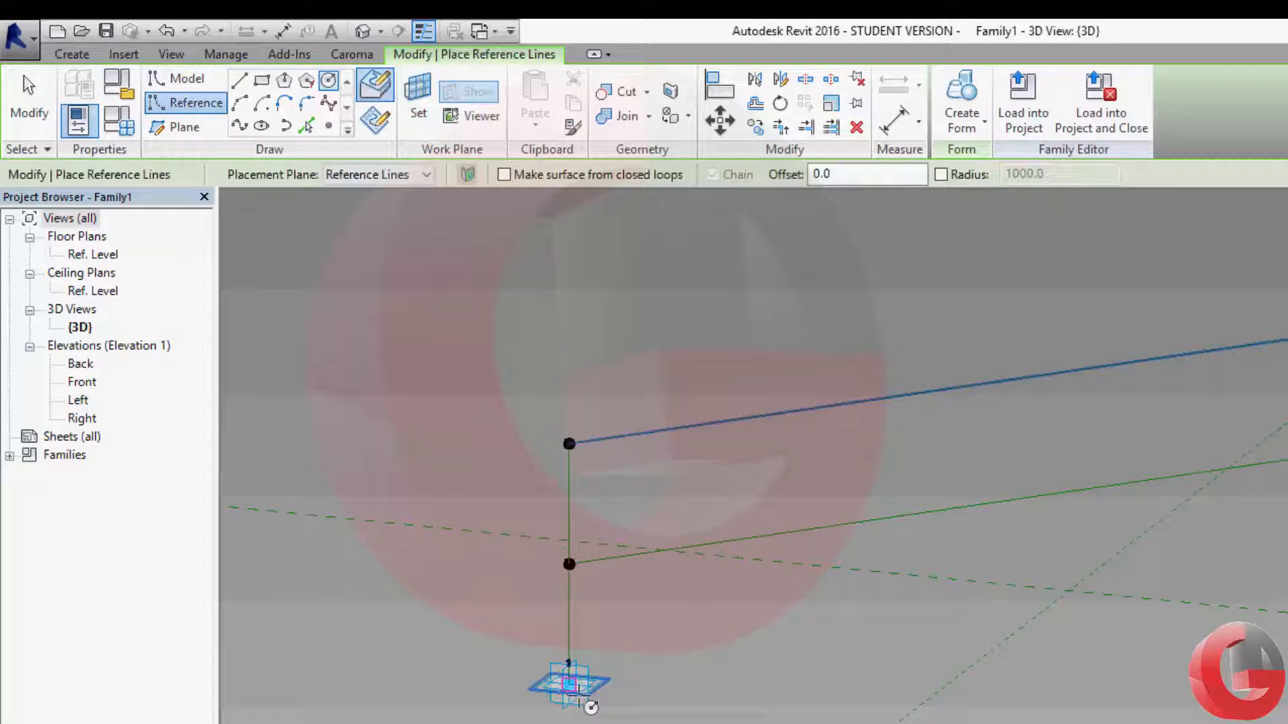
Draw a reference circle centred on adaptive point 1 and give it a radius of 50
left_click(590, 707)
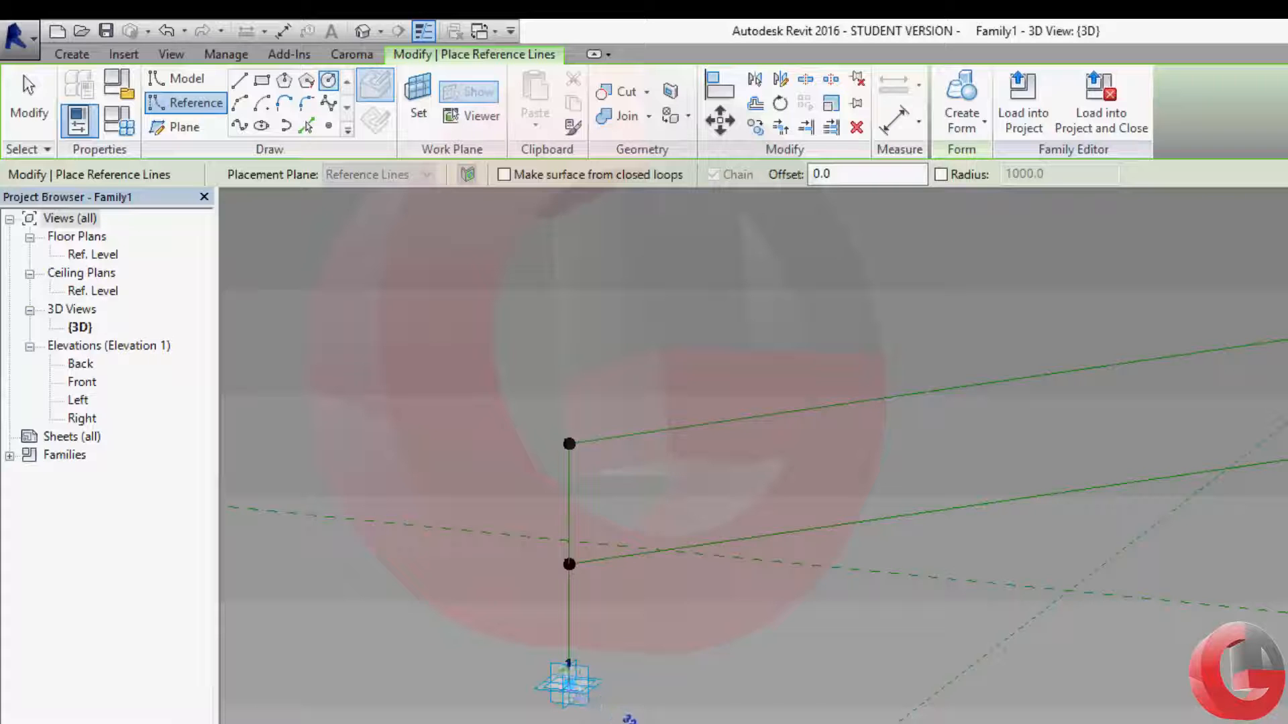
scroll(796, 637, "up", 4)
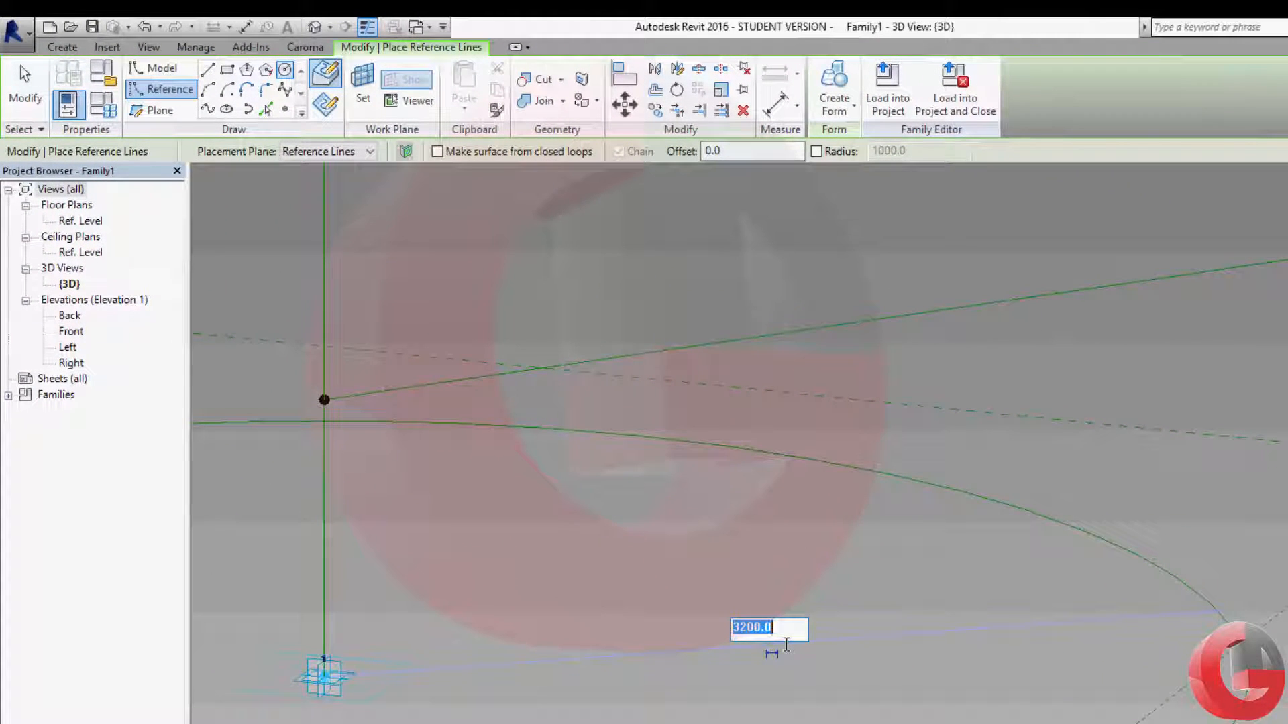
type("50")
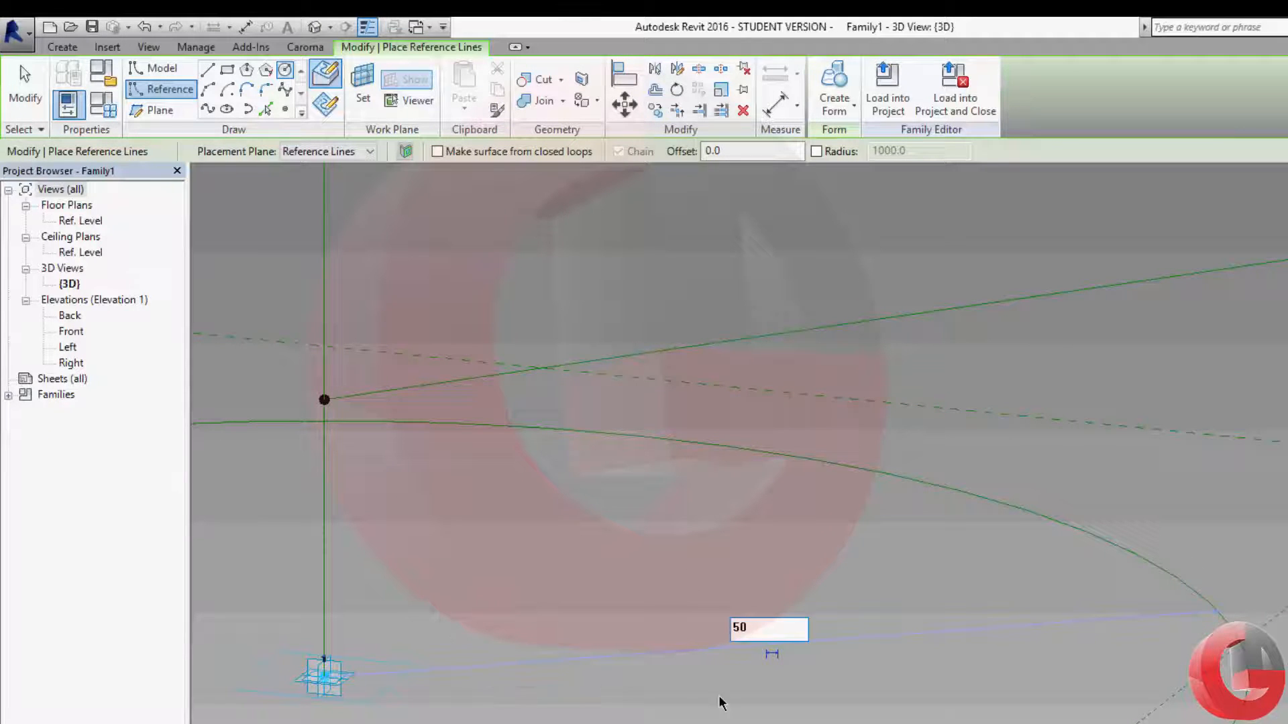
key("Return")
scroll(368, 679, "up", 5)
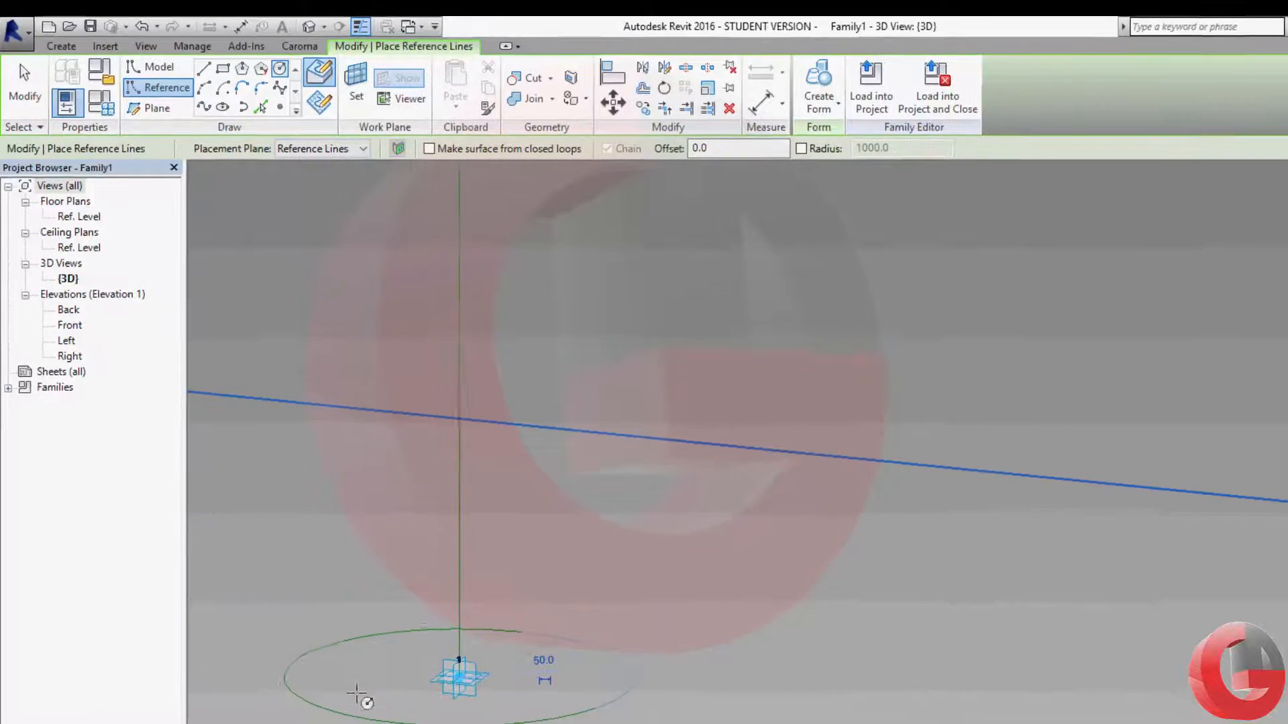
middle_click_drag(621, 654, 592, 637)
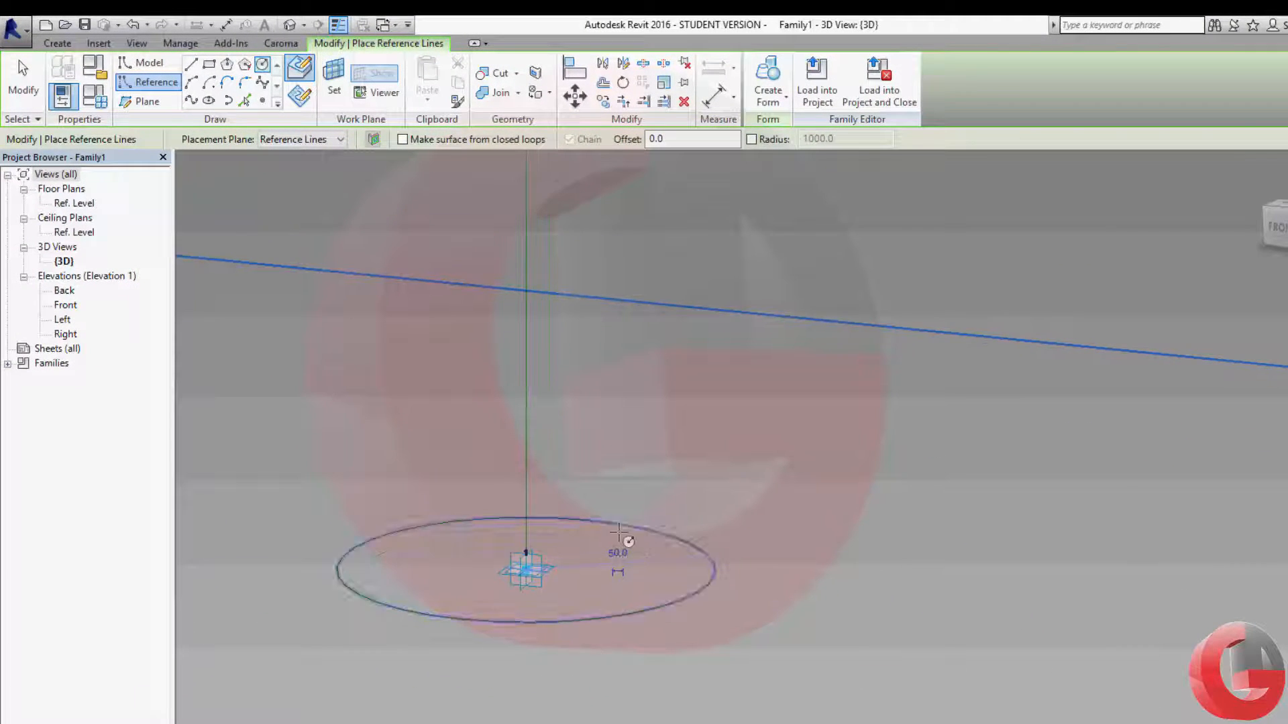
Change the radius of the reference circle around adaptive point 1 to 25
left_click(616, 554)
type("20")
key("Return")
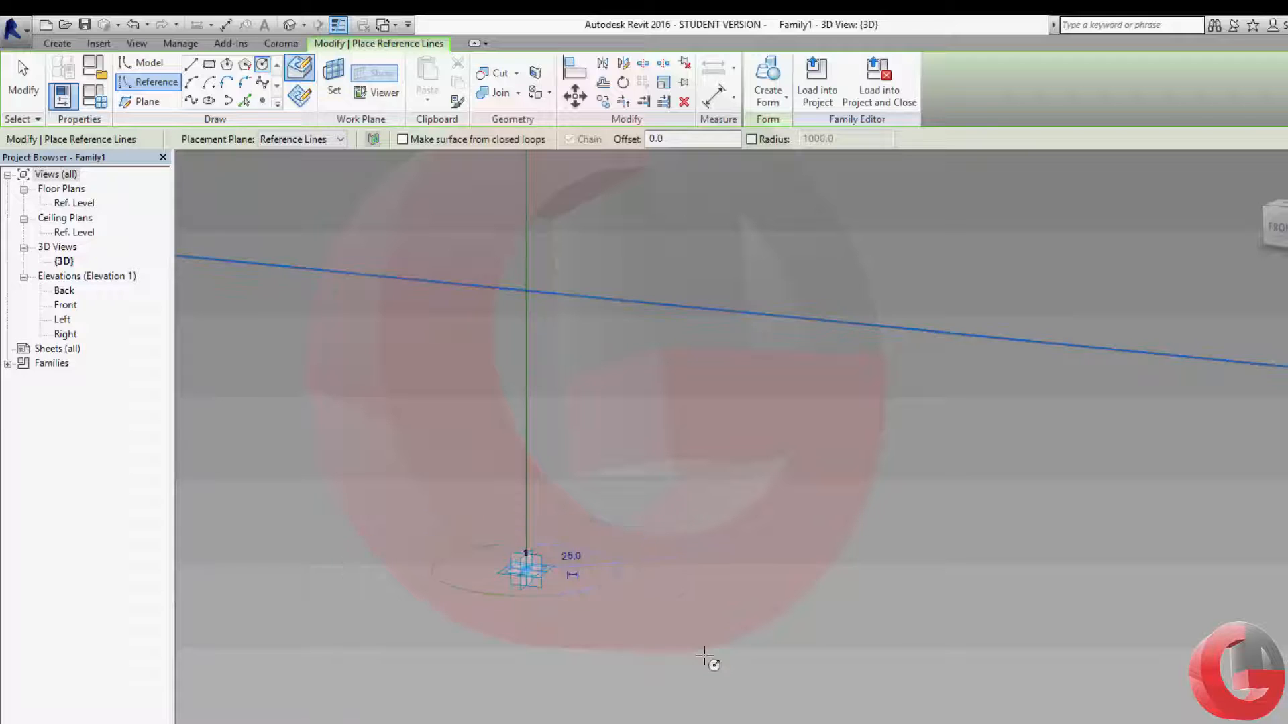
key("Escape")
key("Escape")
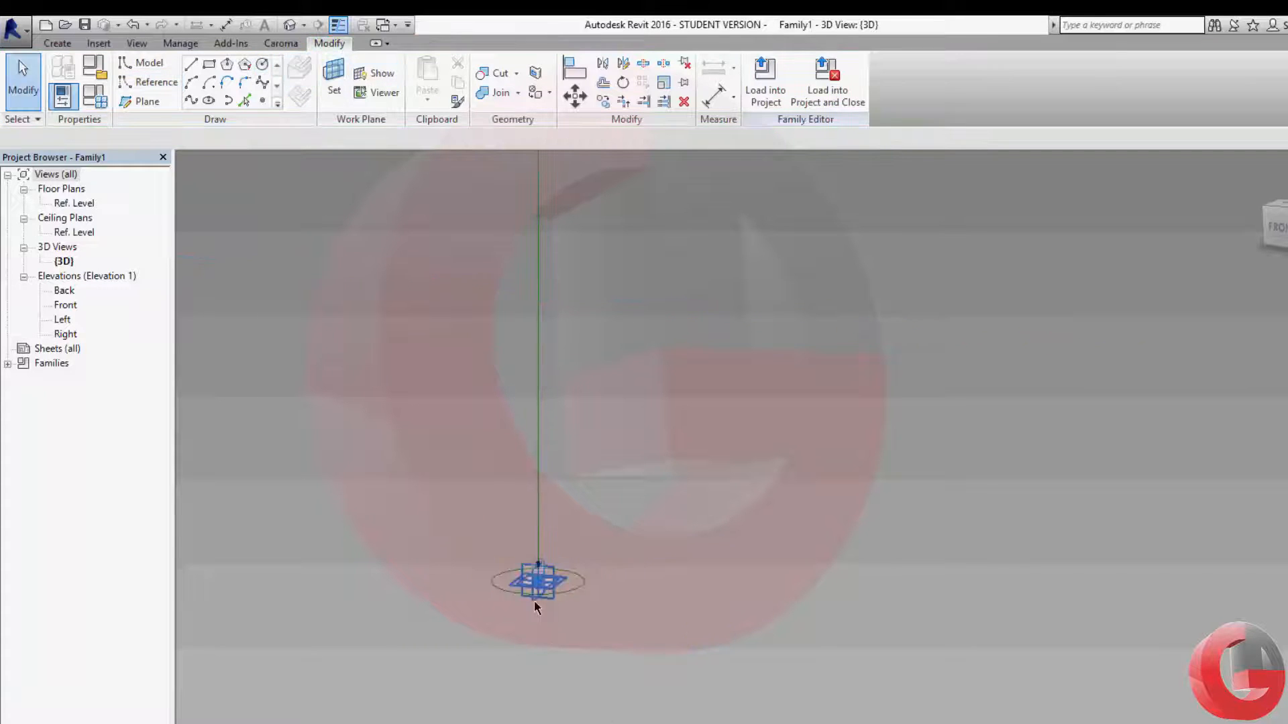
Start another reference circle and set its work plane to the horizontal end plane of the vertical line at the upper hosted point above adaptive point 1
middle_click_drag(573, 567, 532, 655)
scroll(485, 280, "up", 4)
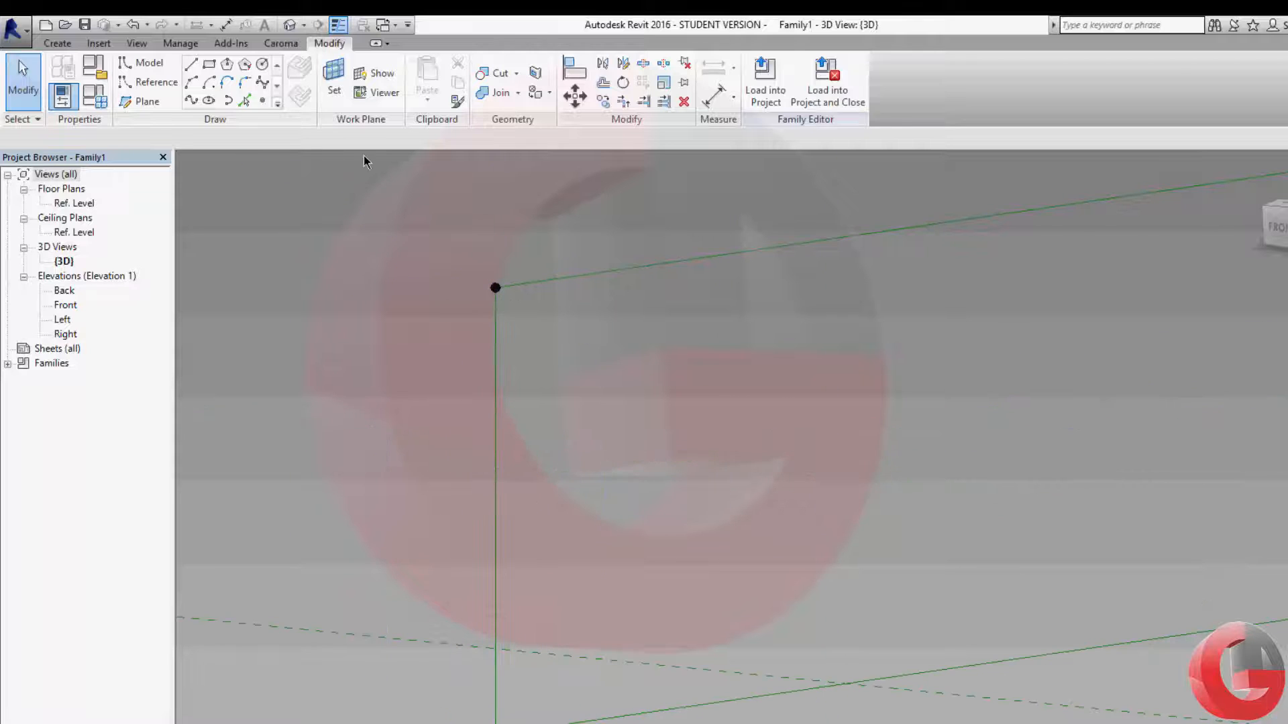
left_click(179, 81)
left_click(262, 64)
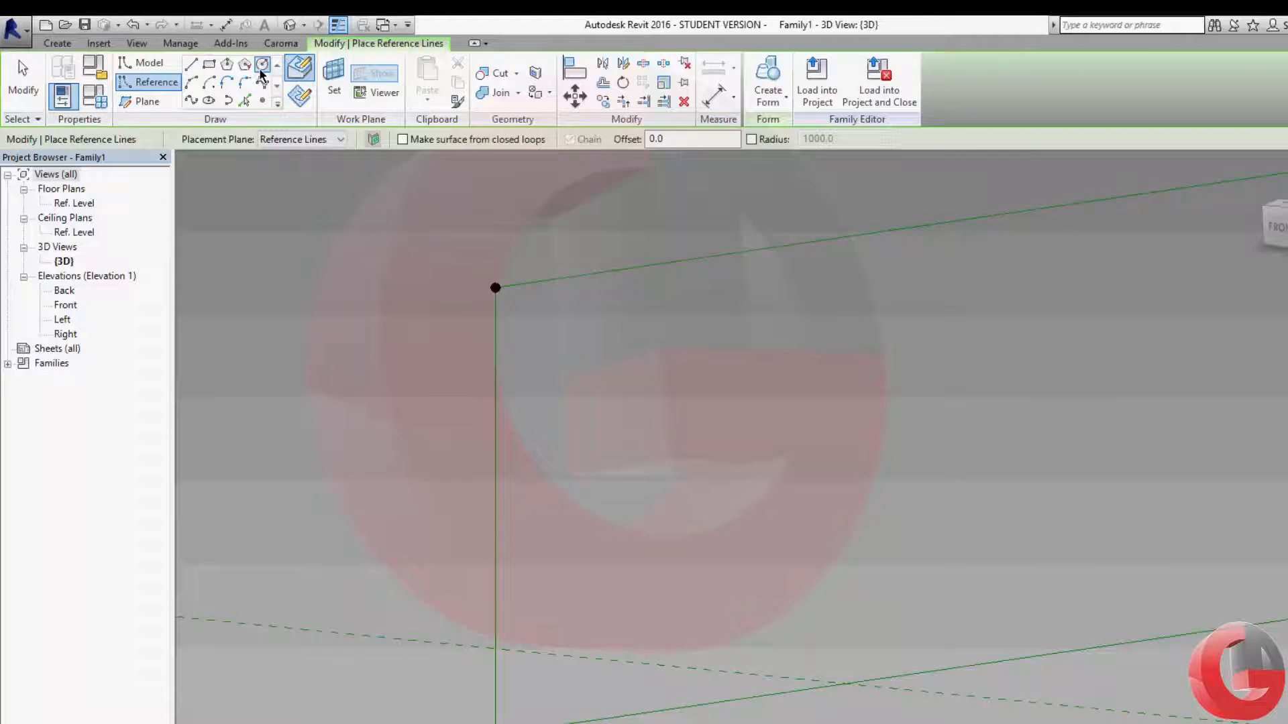
key("Escape")
key("Escape")
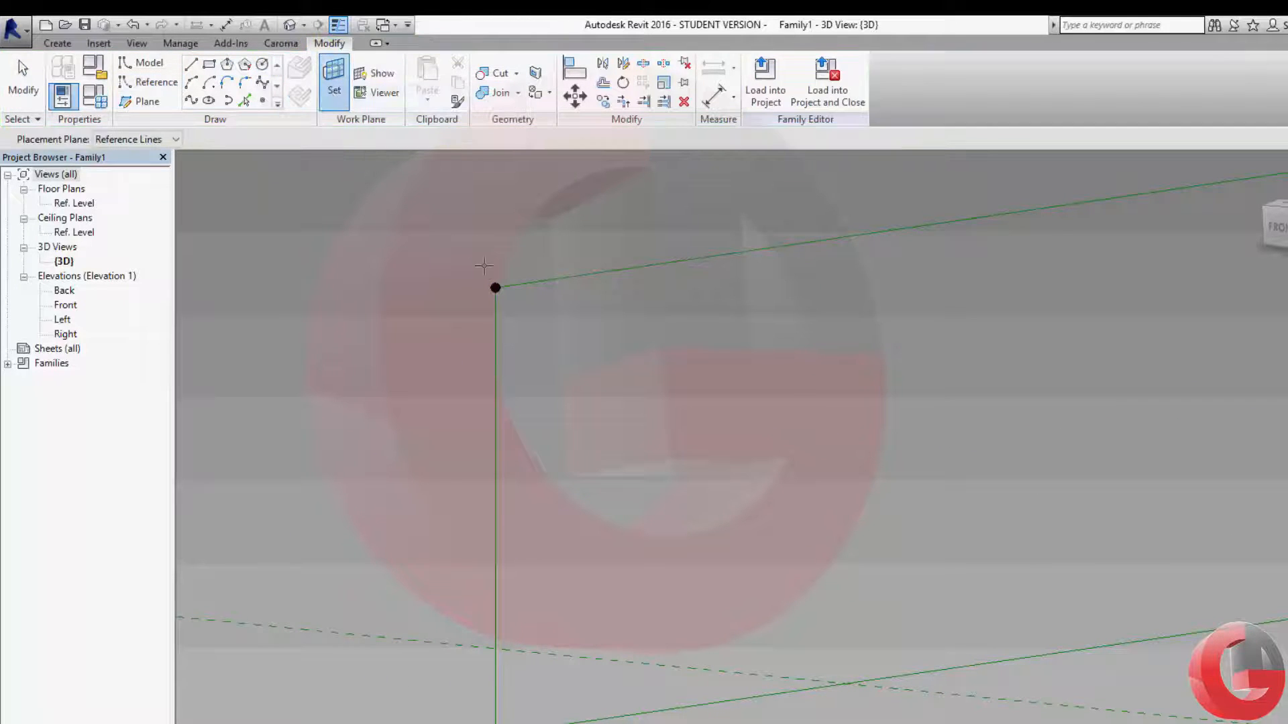
key("Tab")
scroll(506, 297, "down", 4)
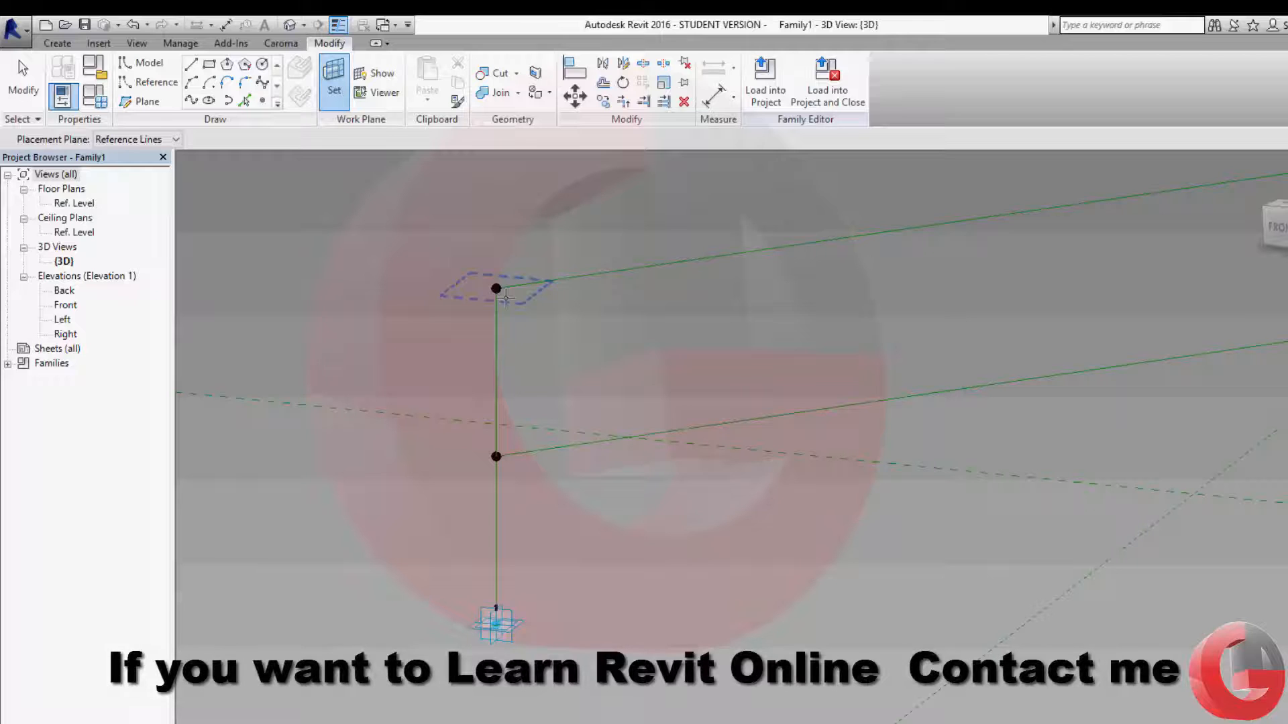
left_click(506, 298)
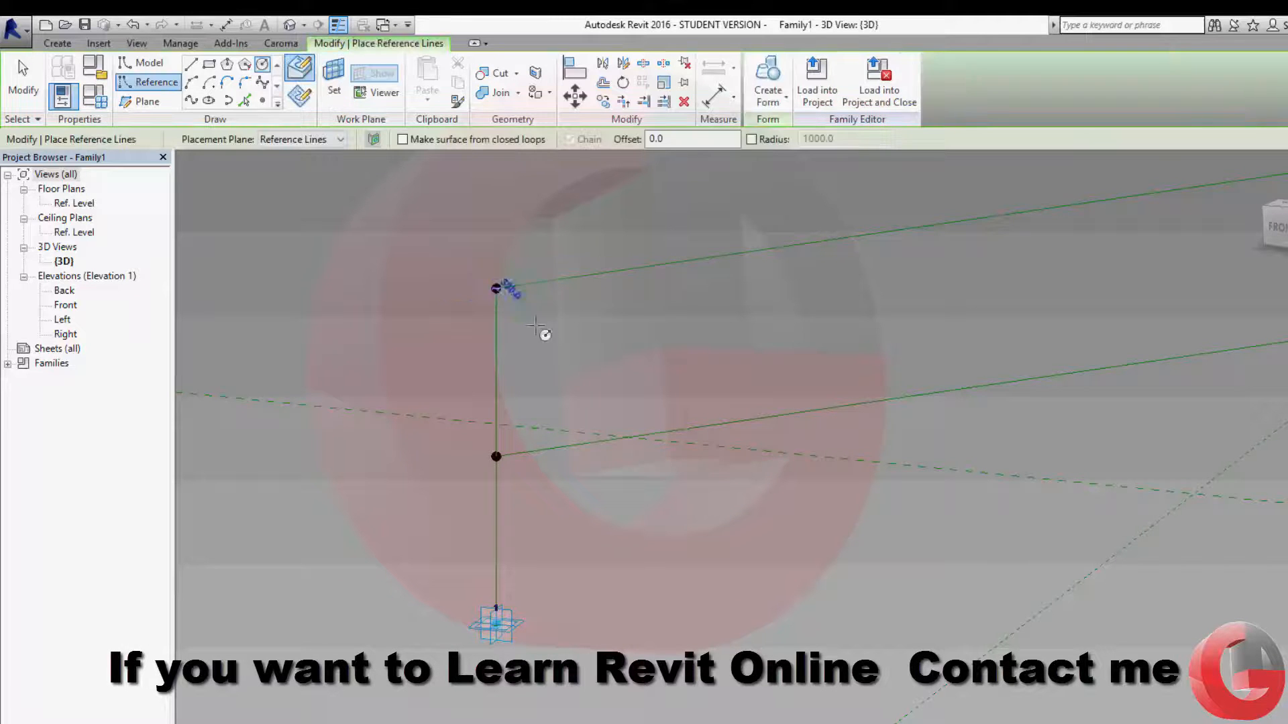
Draw a reference circle centred on the upper hosted point above adaptive point 1 and set its radius to 25
left_click(551, 343)
left_click(474, 262)
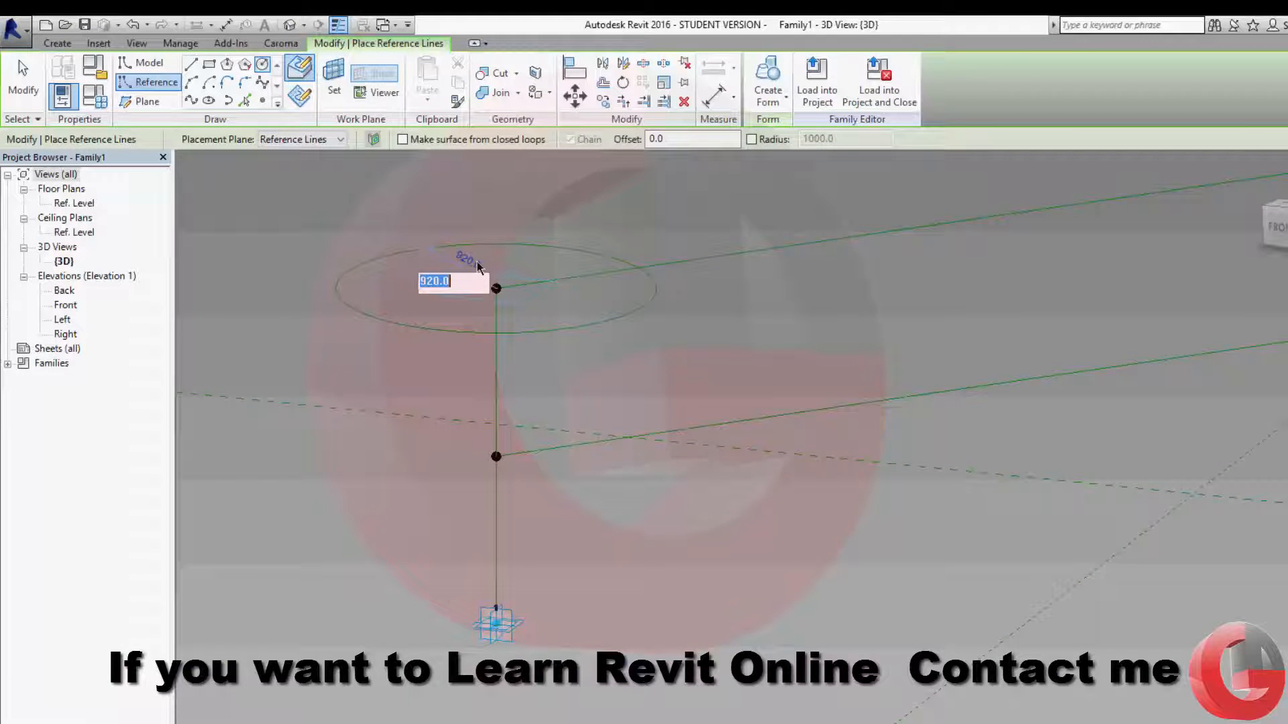
type("25")
key("Return")
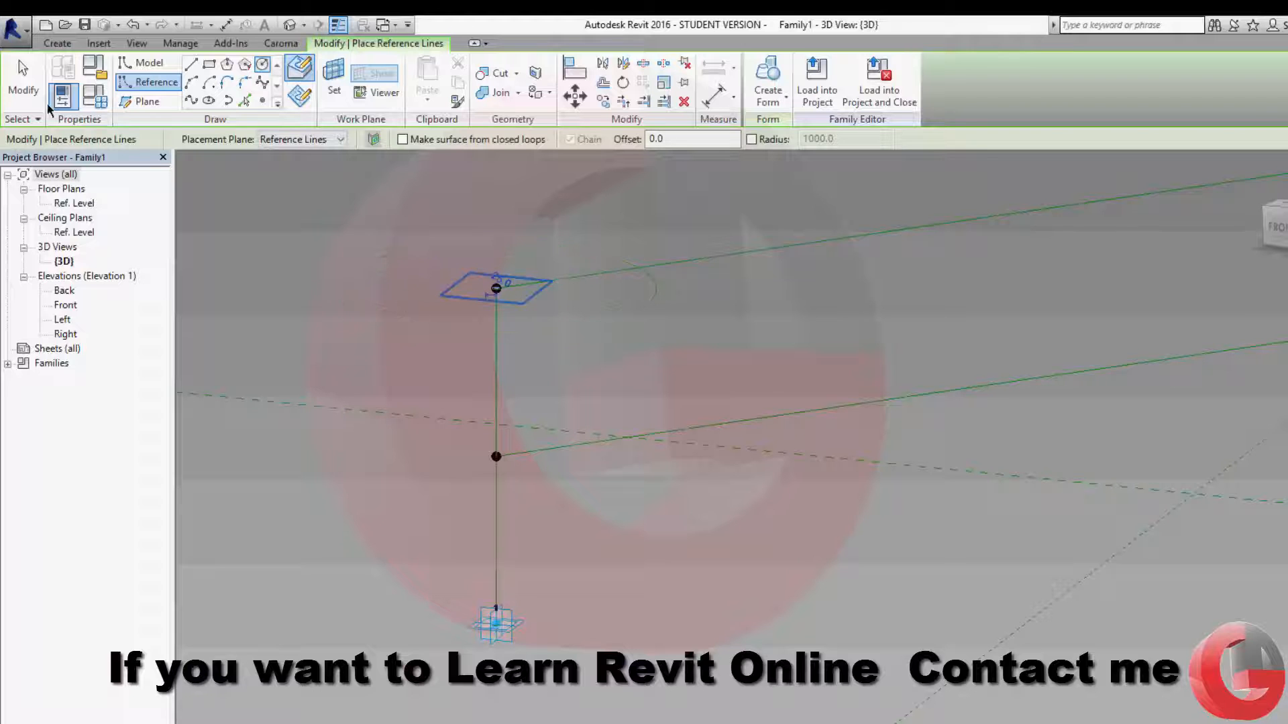
key("Escape")
key("Escape")
Try to create a solid cylinder form from the single reference circle around adaptive point 1
middle_click_drag(514, 299, 442, 577, "shift")
scroll(501, 341, "up", 5)
left_click(503, 328)
left_click(769, 101)
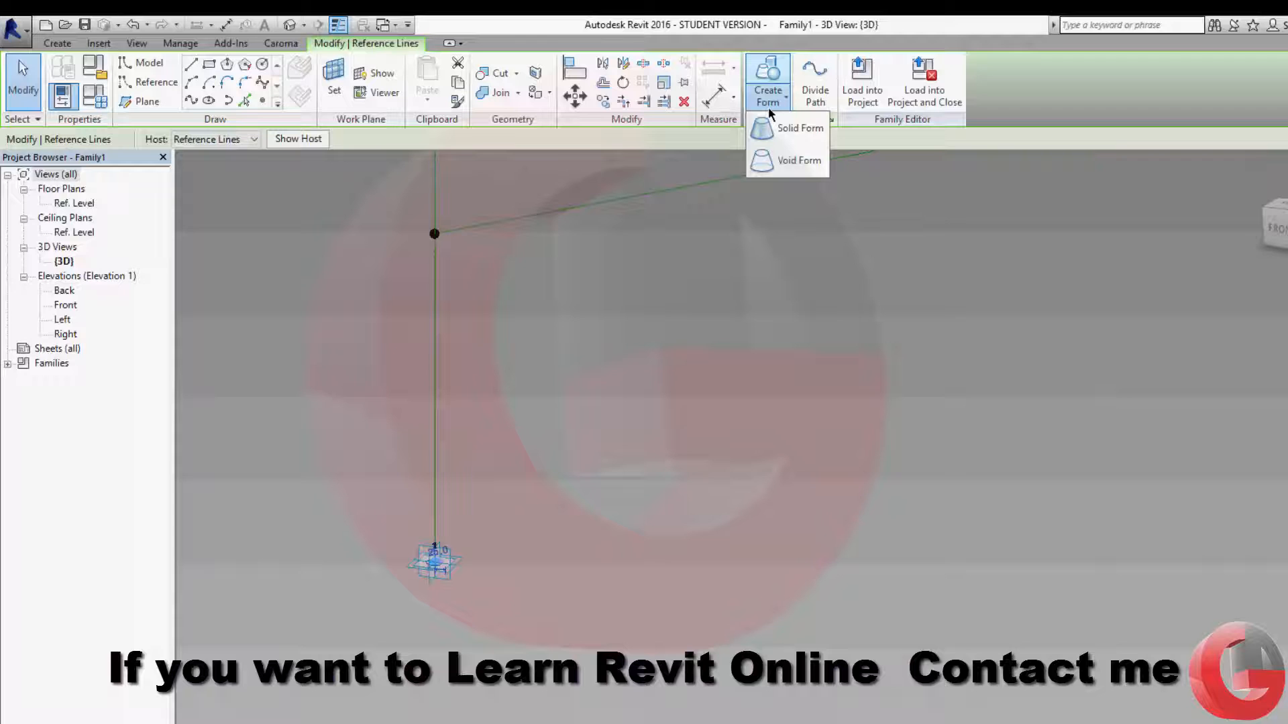
left_click(789, 142)
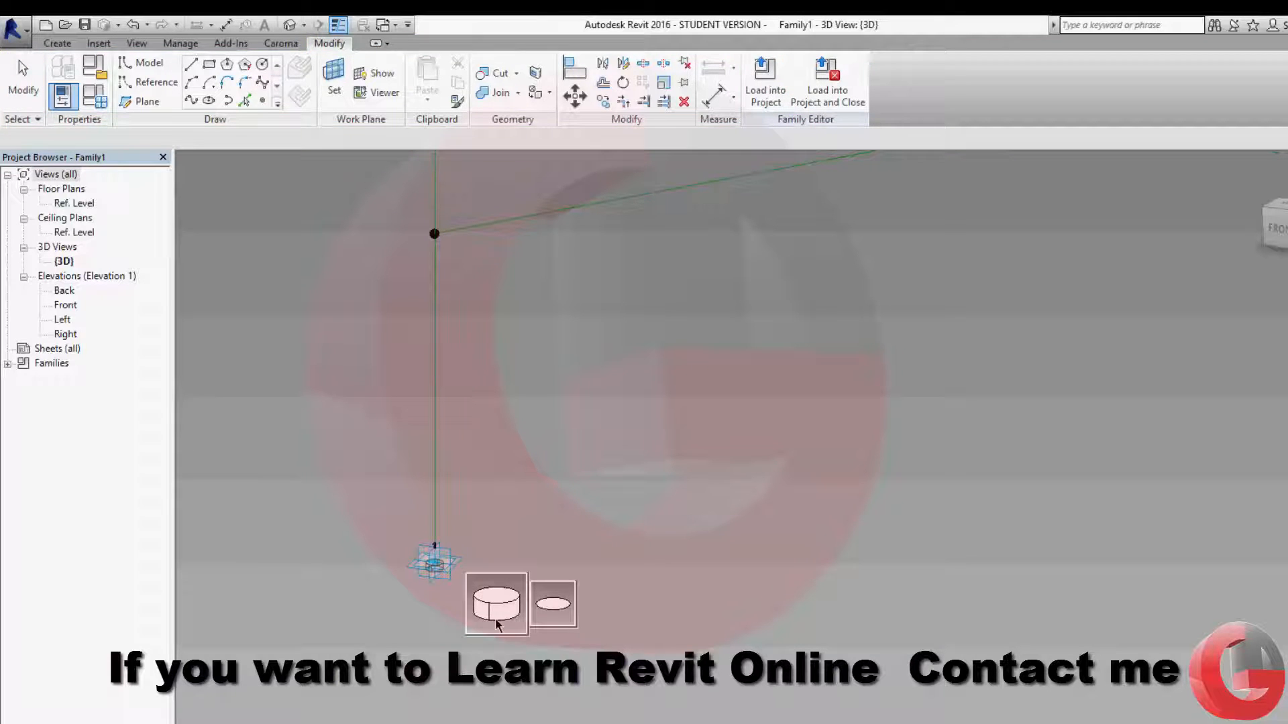
left_click(496, 604)
scroll(498, 607, "down", 5)
middle_click_drag(537, 607, 454, 699)
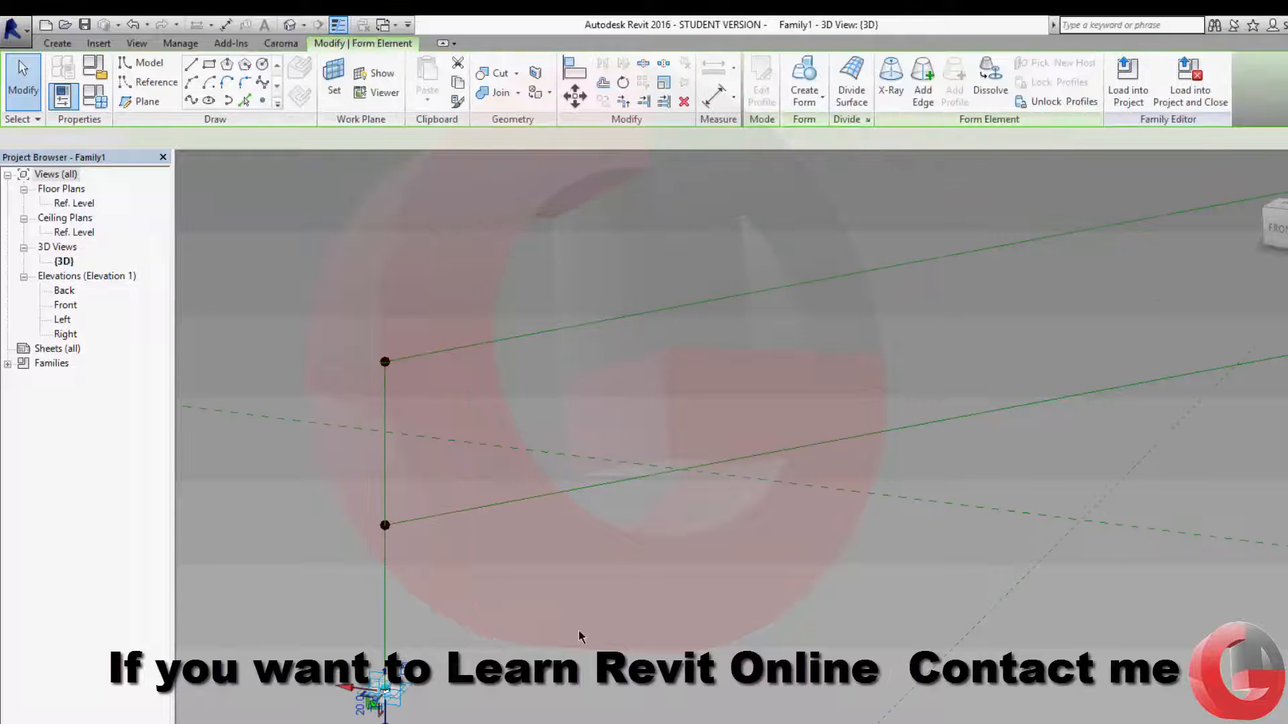
left_click(581, 637)
scroll(387, 691, "up", 5)
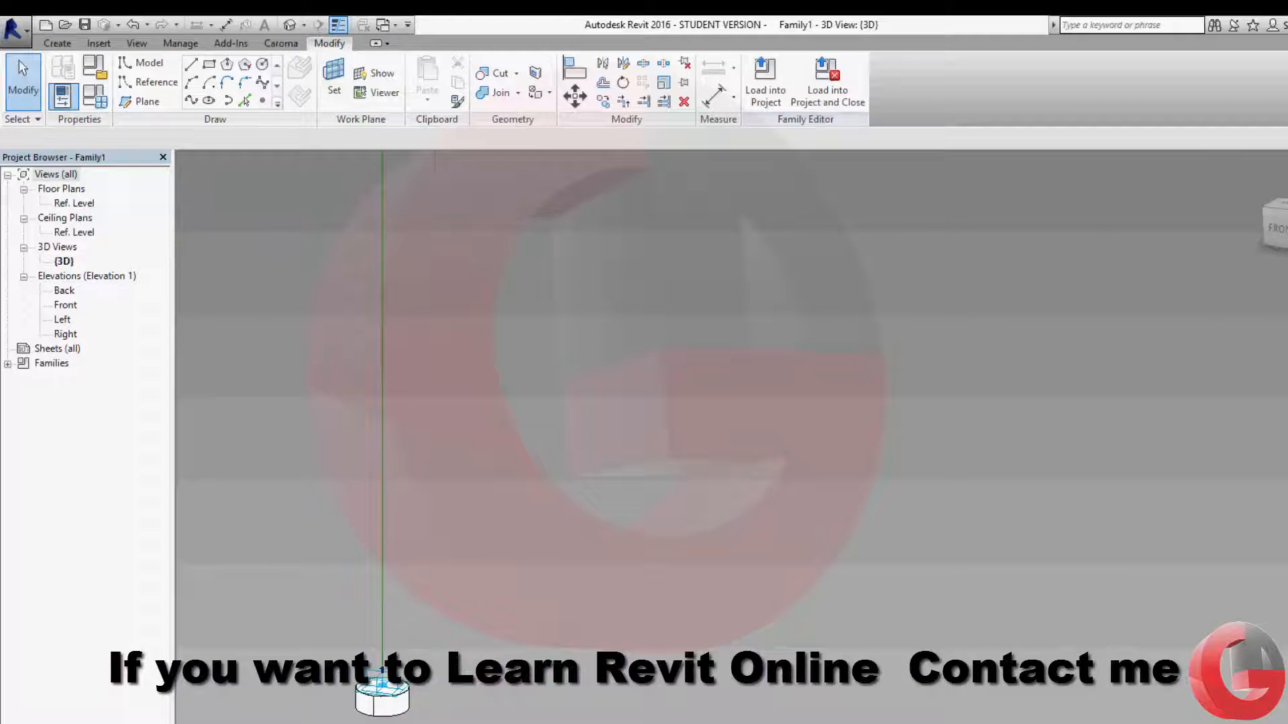
key("ctrl+z")
Create a solid form from the two circles at adaptive point 1 and the upper hosted point above it
scroll(437, 592, "up", 7)
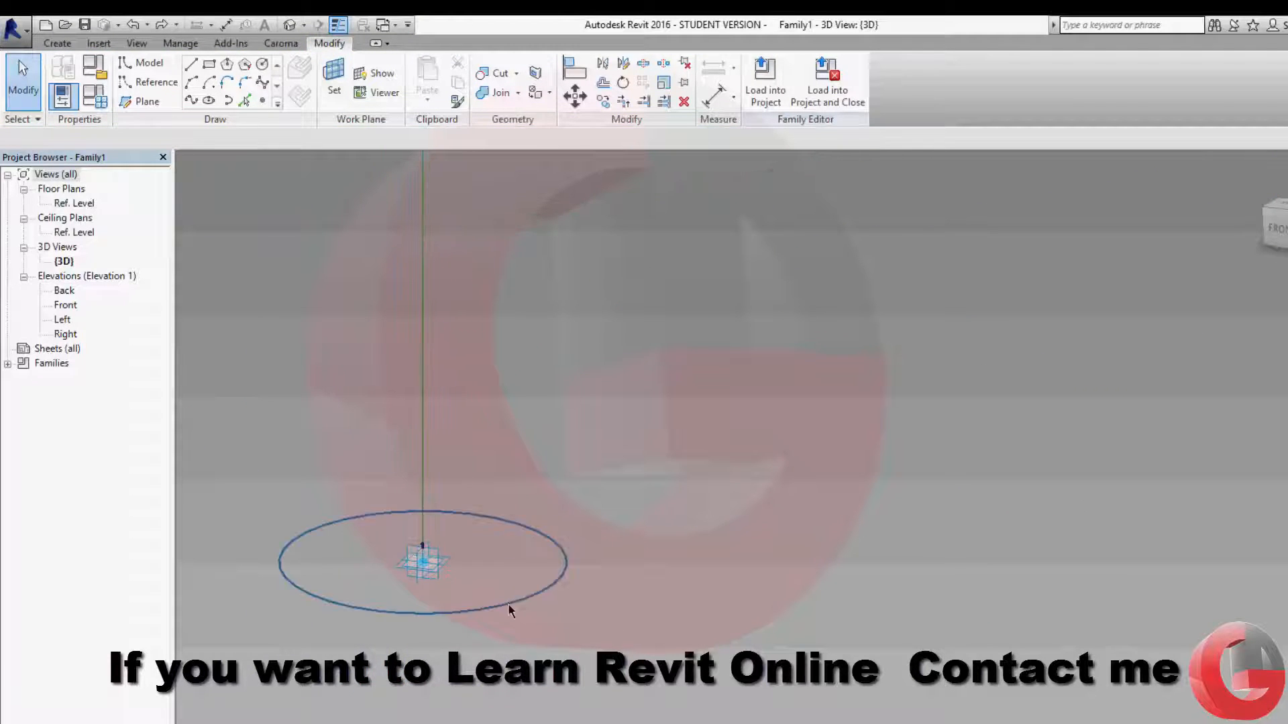
left_click(509, 606)
scroll(509, 617, "up", 8)
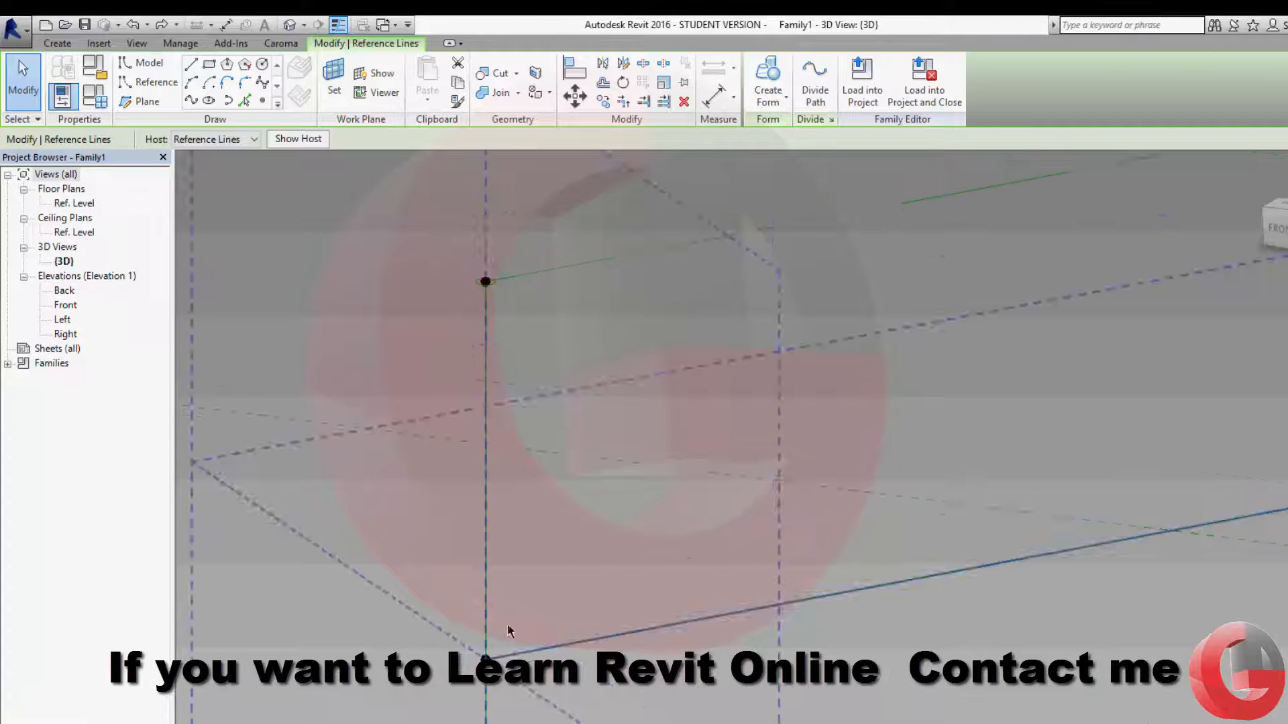
scroll(489, 288, "up", 6)
left_click(504, 283)
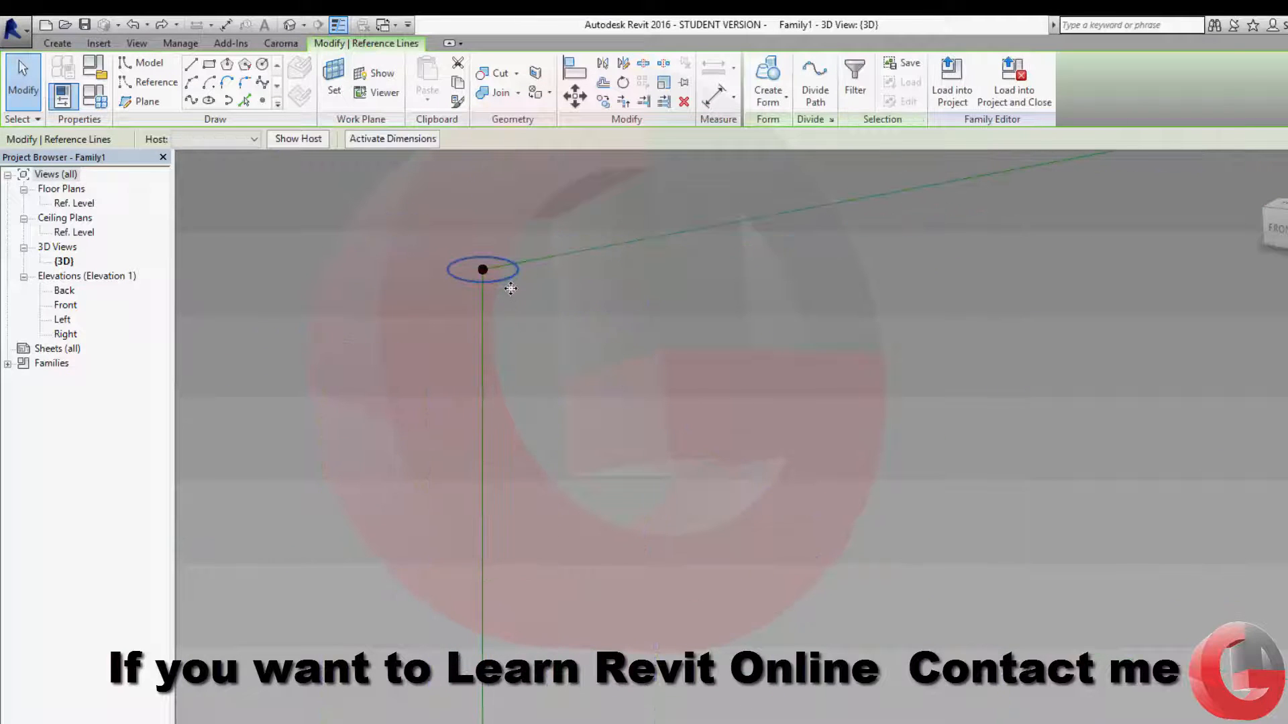
left_click(780, 101)
left_click(783, 127)
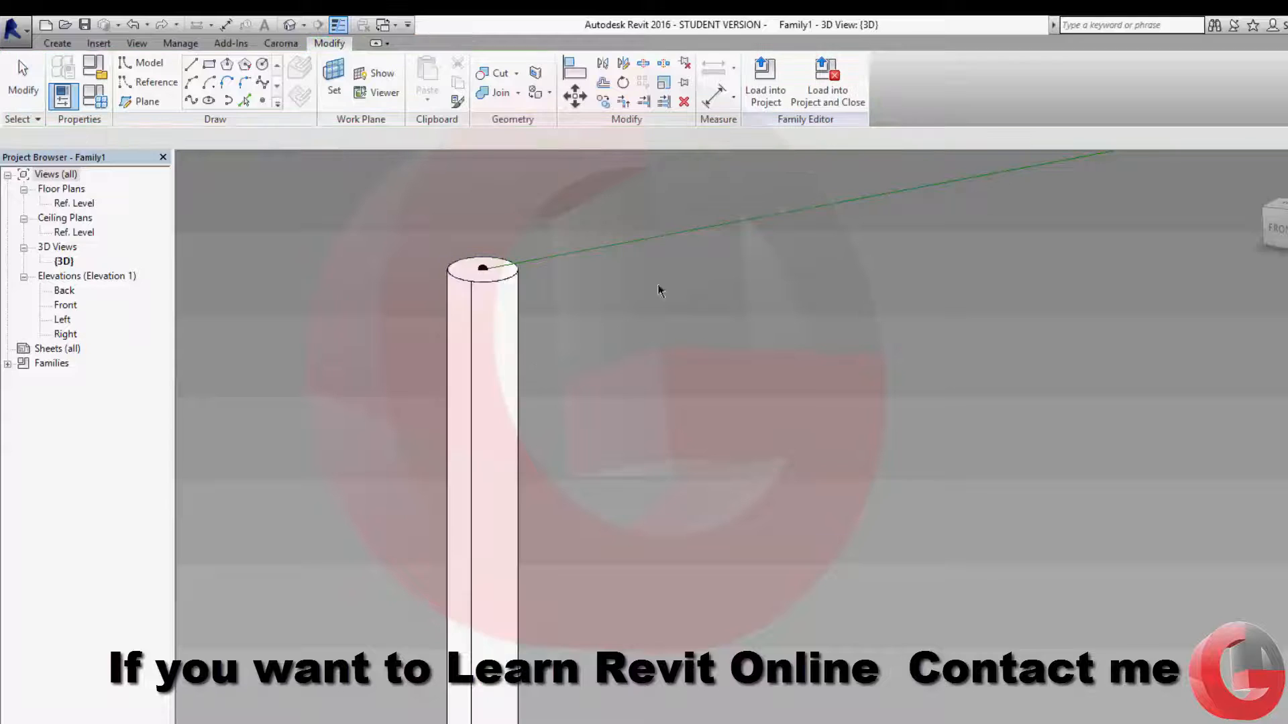
scroll(456, 312, "down", 5)
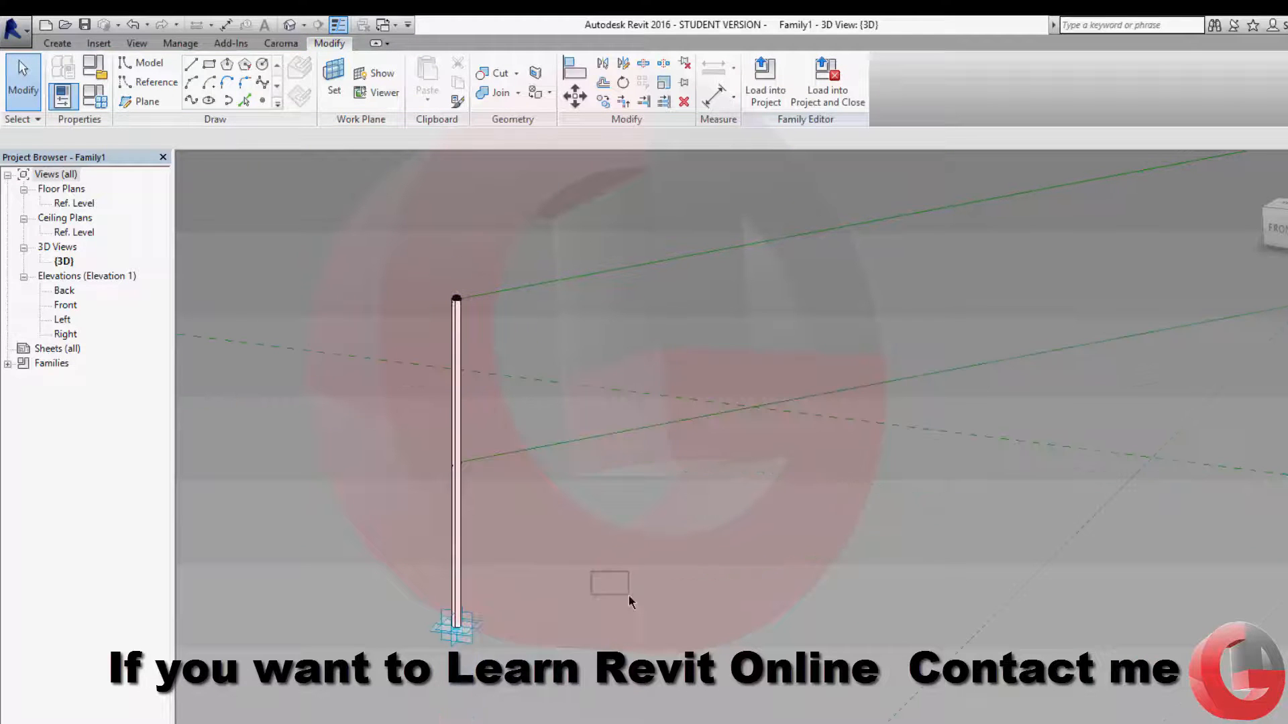
Examine the vertical cylinder and the reference lines running across to the points above adaptive point 2
middle_click_drag(629, 600, 405, 223, "shift")
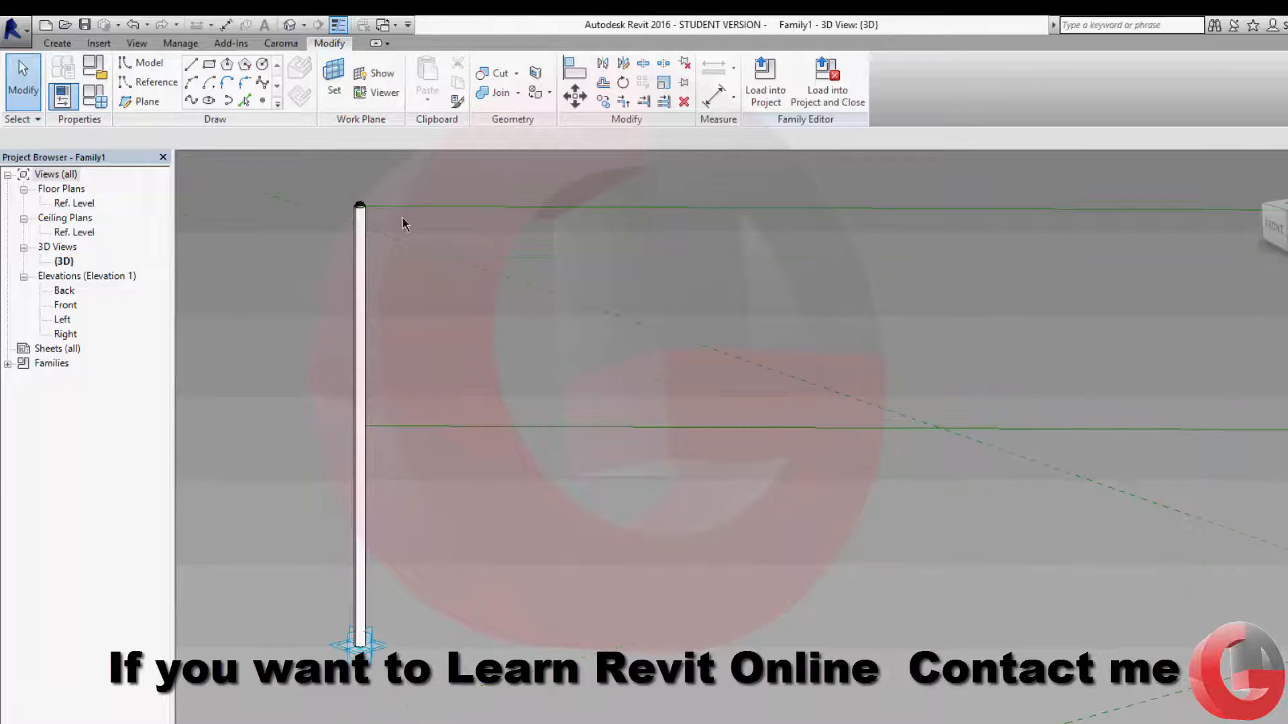
middle_click_drag(405, 624, 441, 449, "shift")
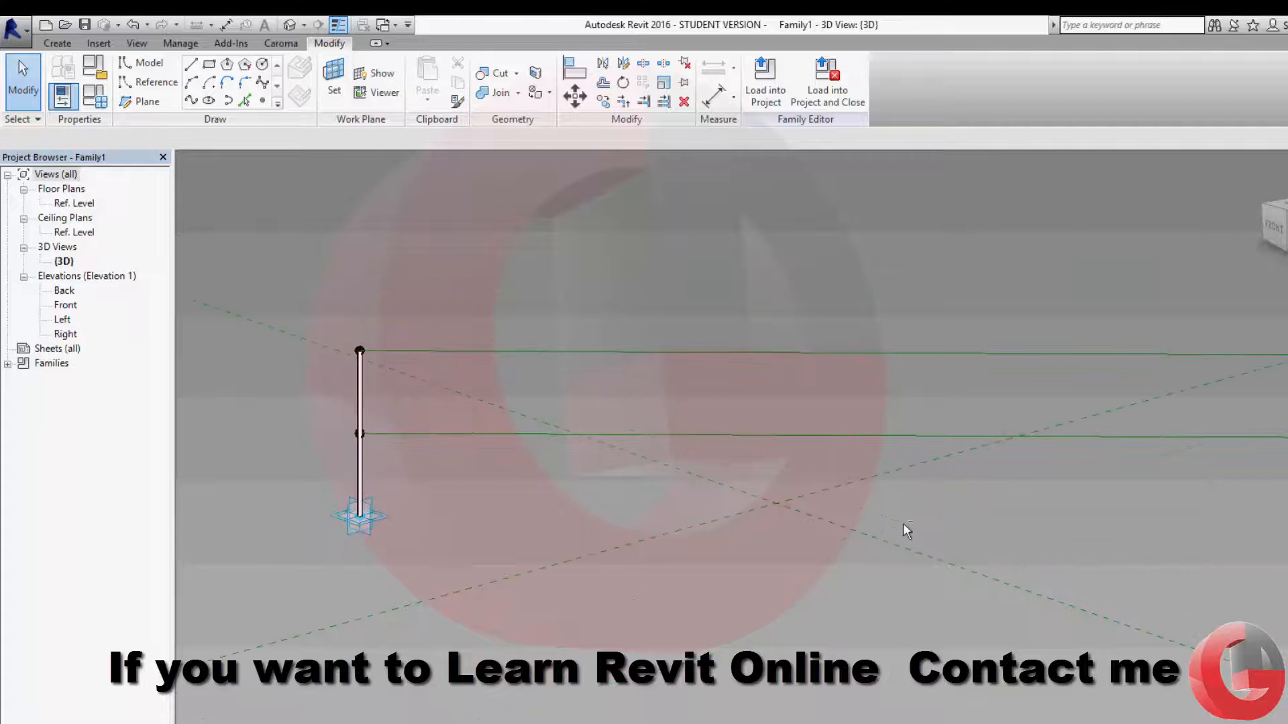
middle_click_drag(747, 552, 1022, 583, "shift")
middle_click_drag(963, 468, 874, 526)
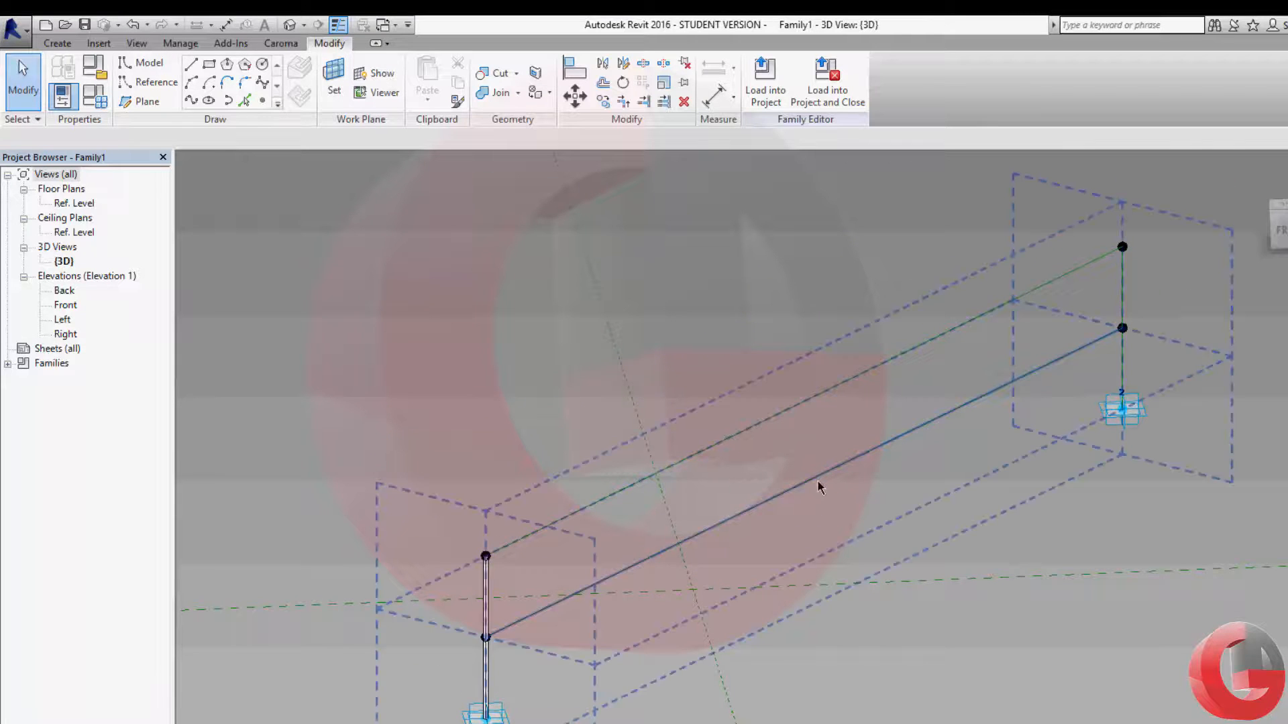
middle_click_drag(1101, 406, 797, 461)
scroll(829, 277, "up", 7)
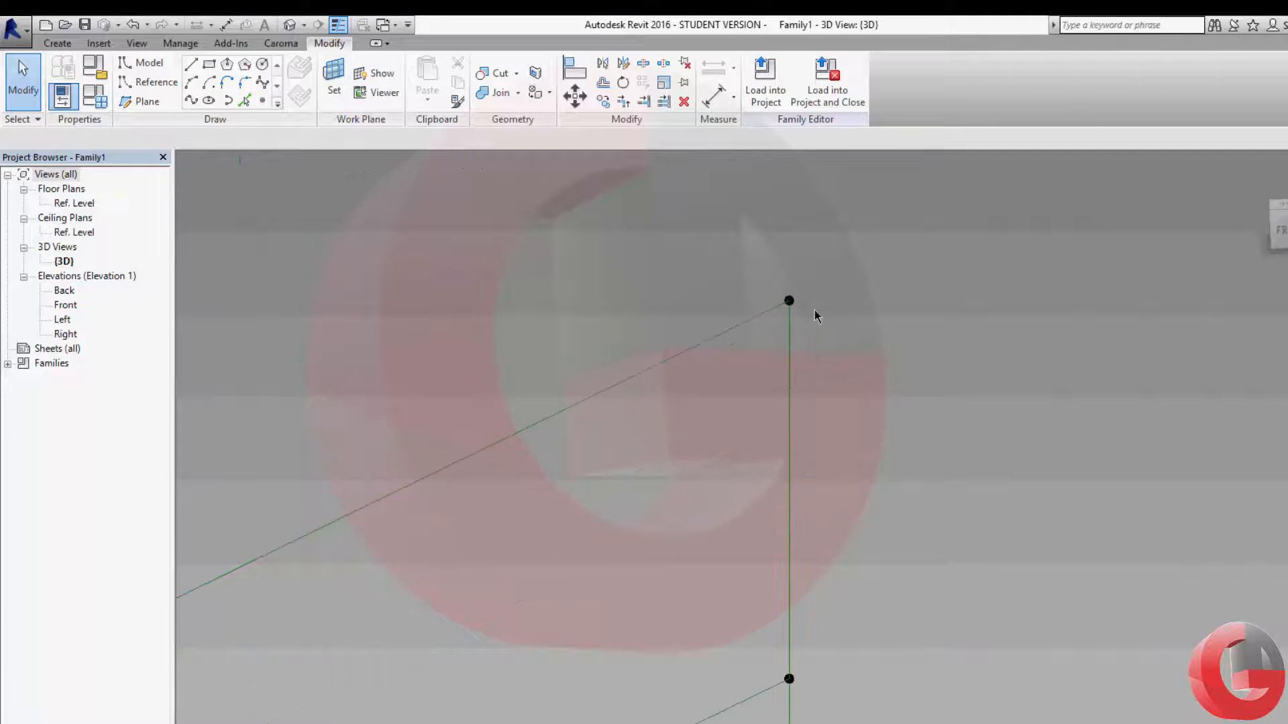
scroll(791, 301, "up", 2)
scroll(778, 345, "down", 4)
middle_click_drag(778, 344, 1073, 184)
middle_click_drag(710, 396, 890, 310)
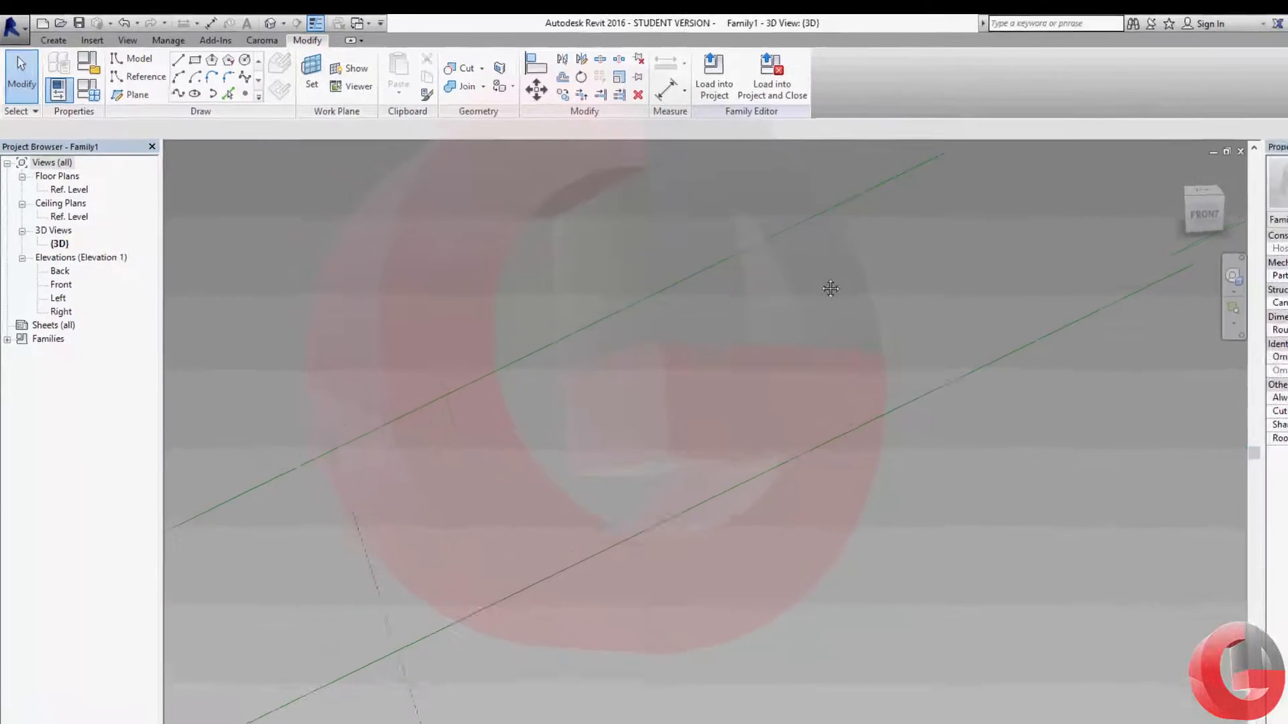
scroll(828, 289, "down", 2)
middle_click_drag(484, 473, 763, 327)
scroll(552, 483, "up", 2)
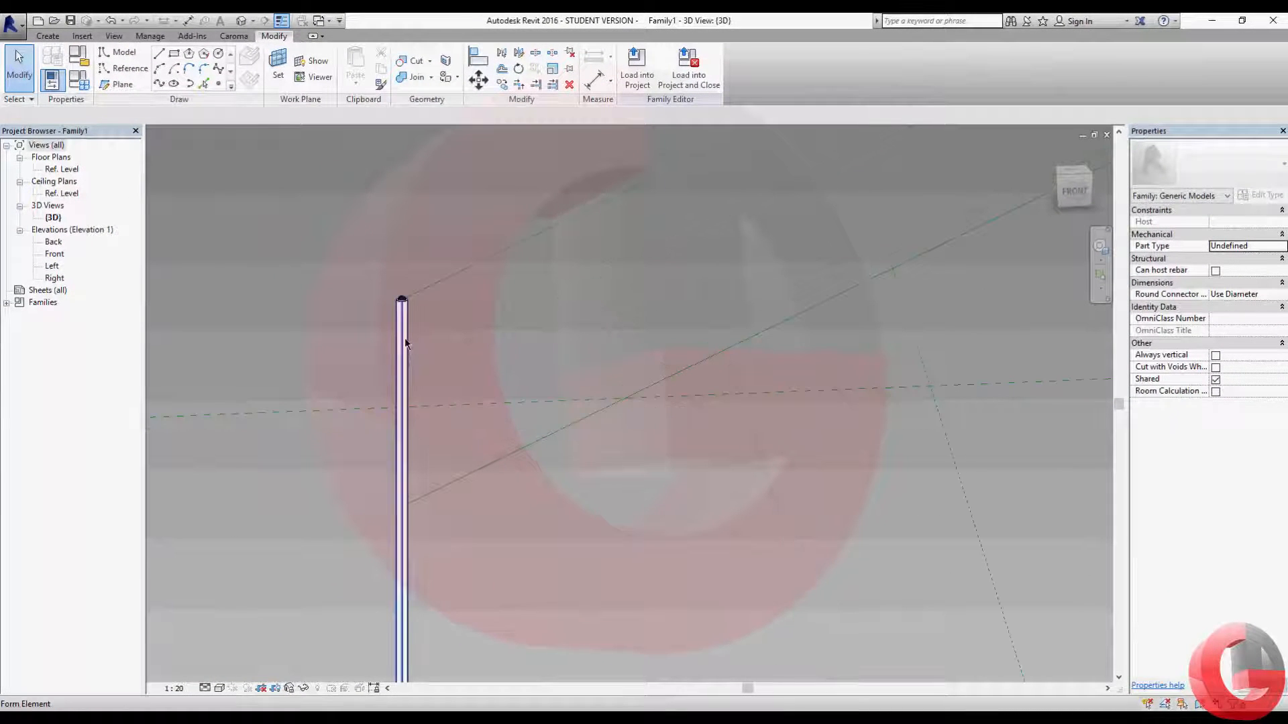
Temporarily hide the vertical cylinder form above adaptive point 1 in the 3D view
left_click(405, 344)
left_click(303, 688)
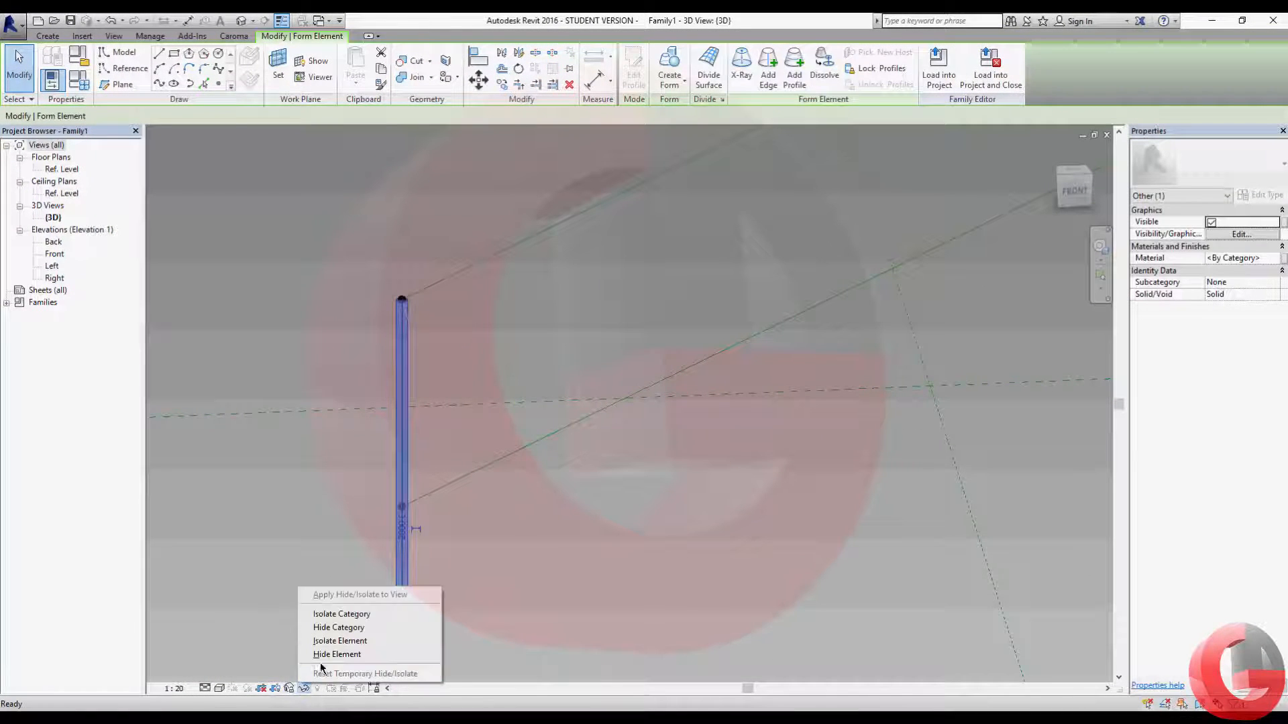
left_click(329, 654)
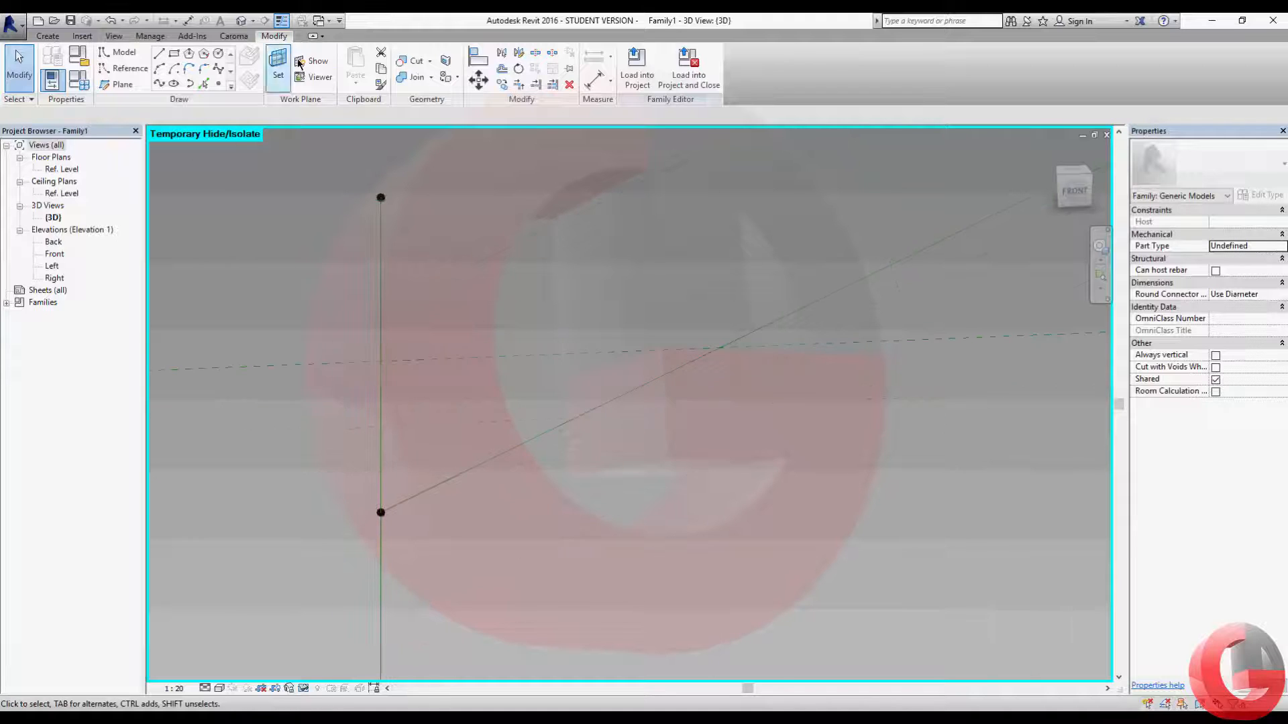
Set the reference circle's work plane to the vertical end plane of the upper horizontal line, at the upper hosted point above adaptive point 1
left_click(124, 69)
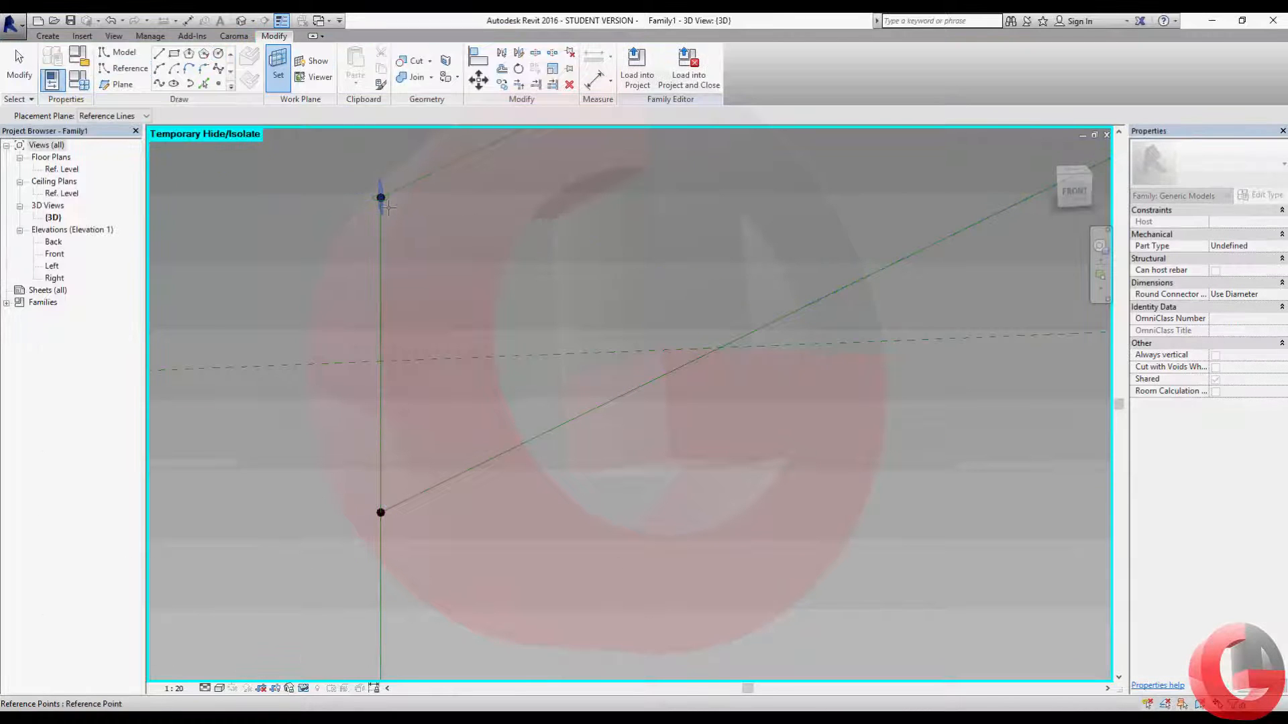
key("Tab")
key("Tab")
scroll(388, 207, "down", 4)
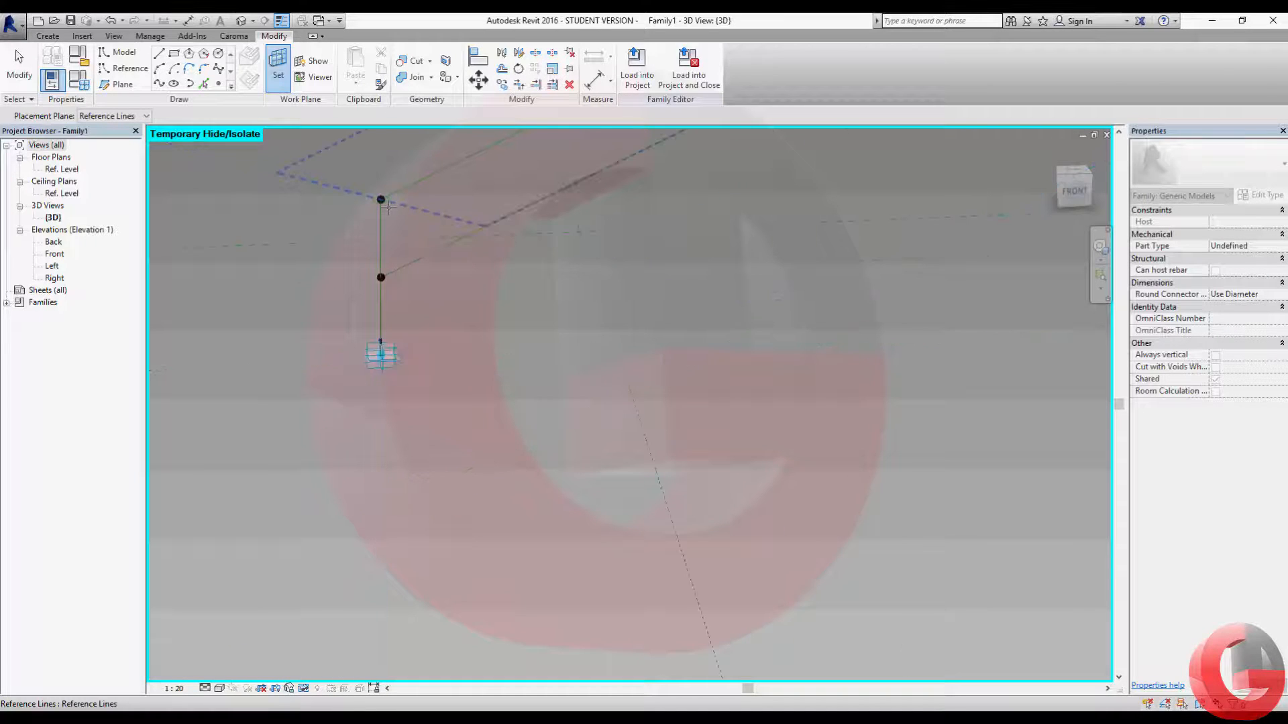
key("Tab")
scroll(388, 207, "up", 1)
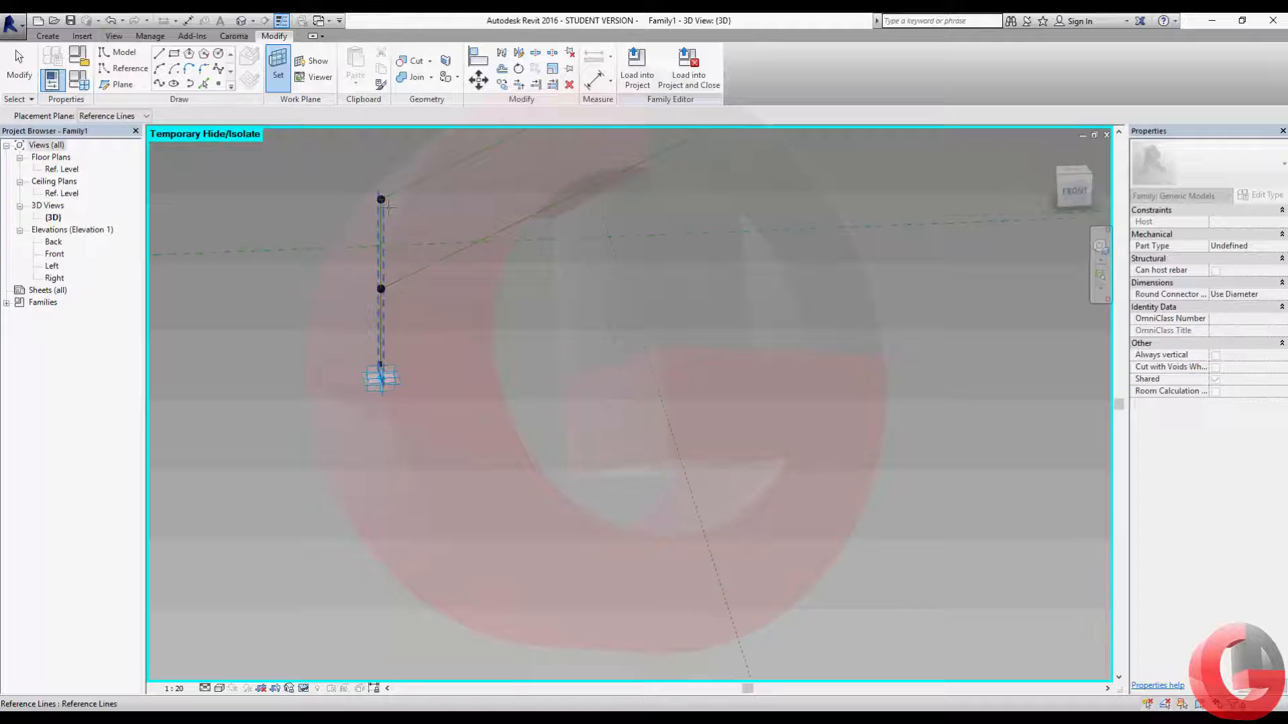
key("Tab")
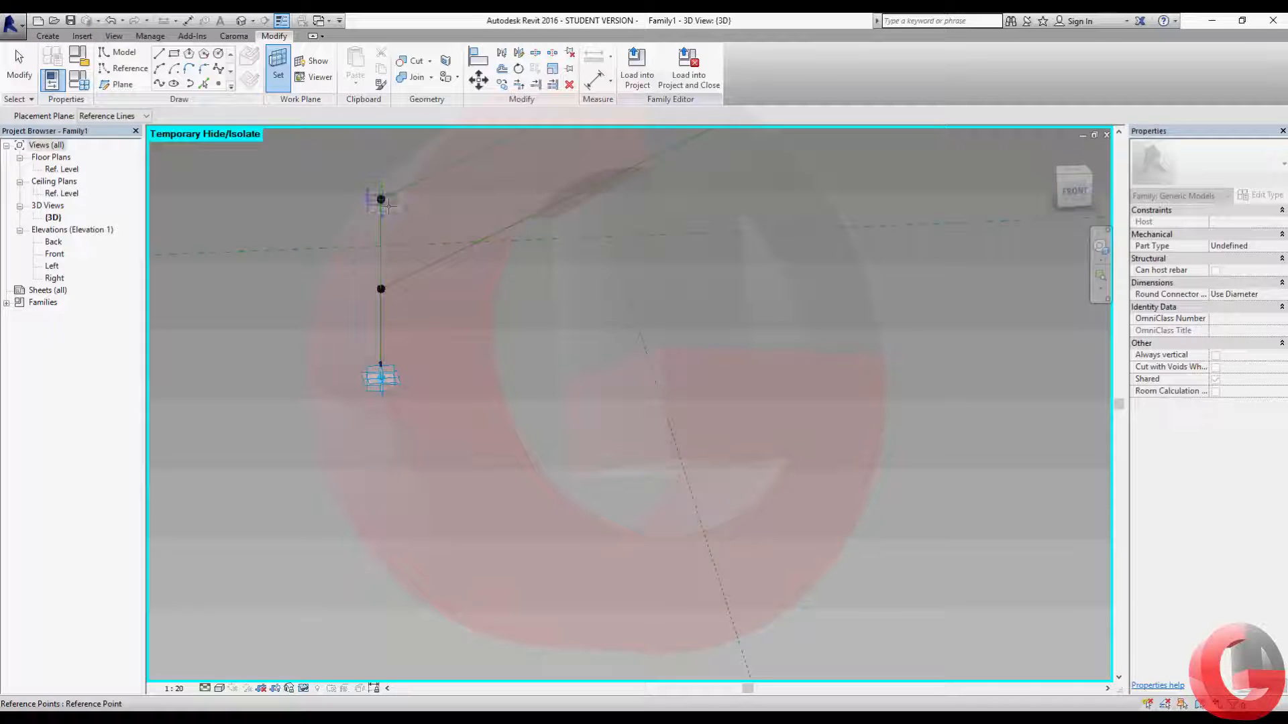
key("Tab")
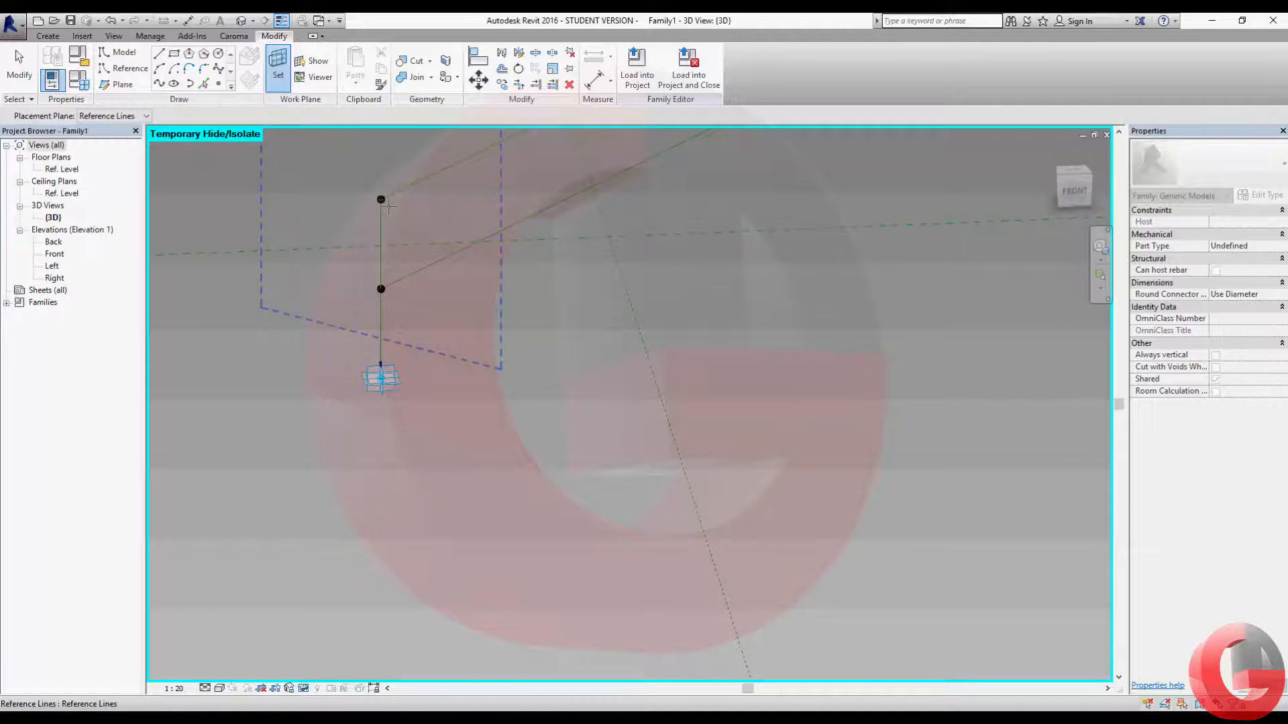
left_click(387, 207)
scroll(394, 210, "up", 5)
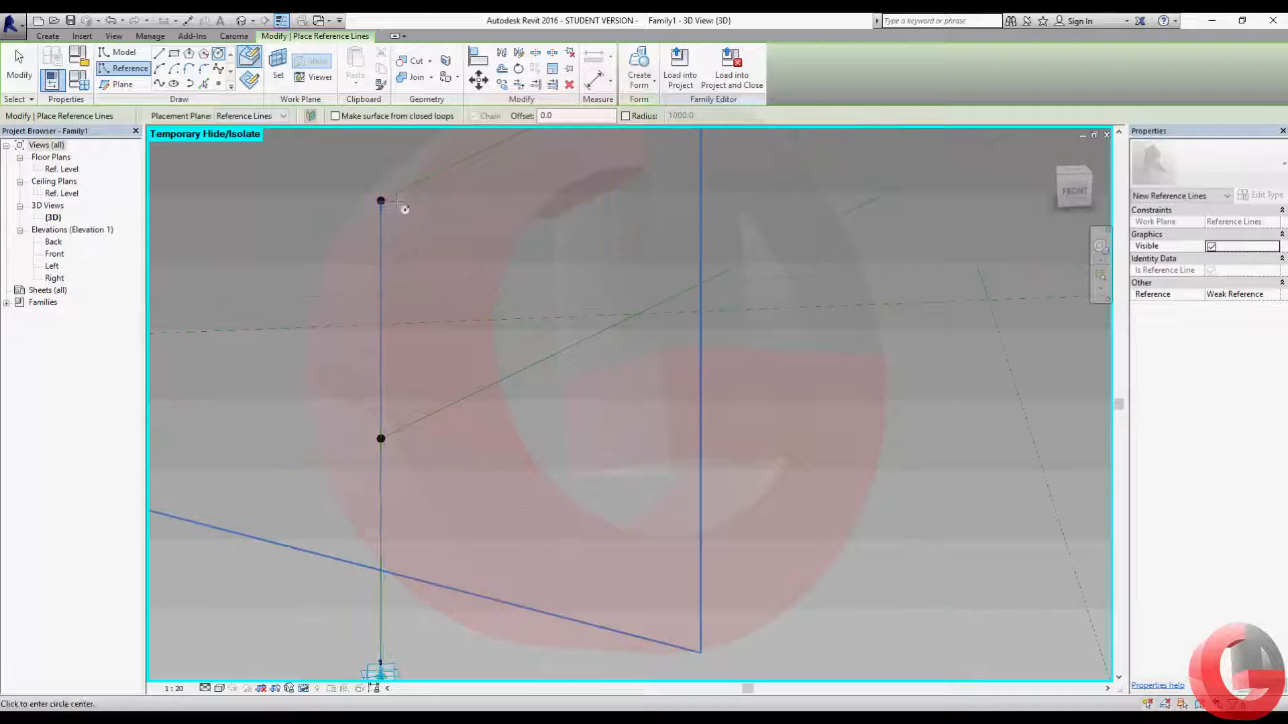
Draw a reference circle with a radius of 25 on the vertical end plane at the upper hosted point above adaptive point 1
left_click(441, 249)
left_click(363, 163)
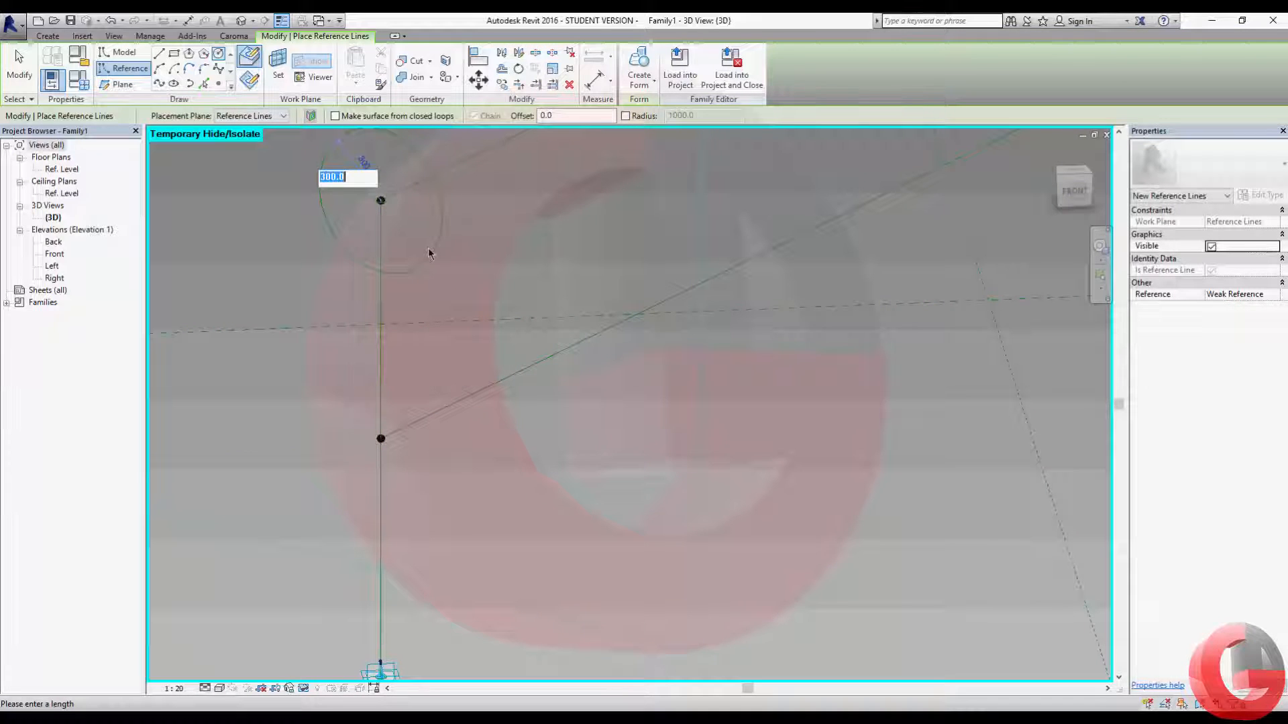
type("25")
key("Return")
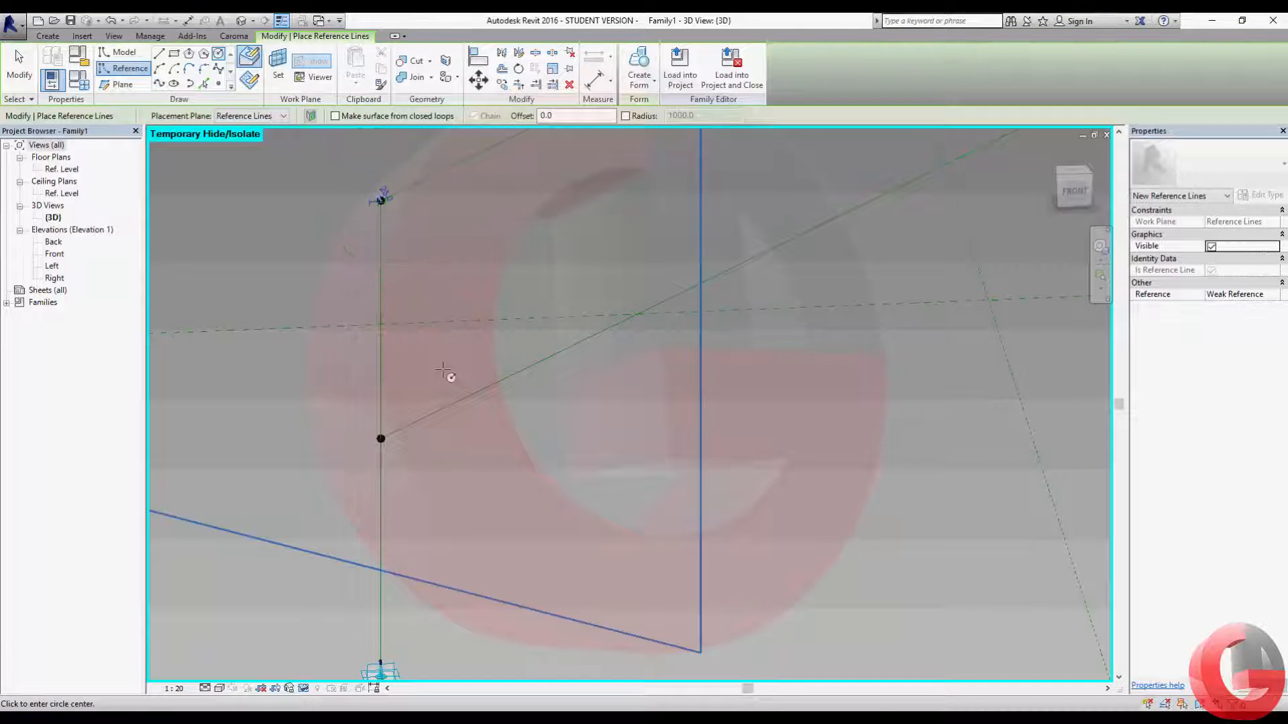
Set the work plane to the vertical end plane of the lower horizontal line, at the middle hosted point above adaptive point 1
middle_click_drag(398, 435, 373, 513)
scroll(347, 527, "up", 3)
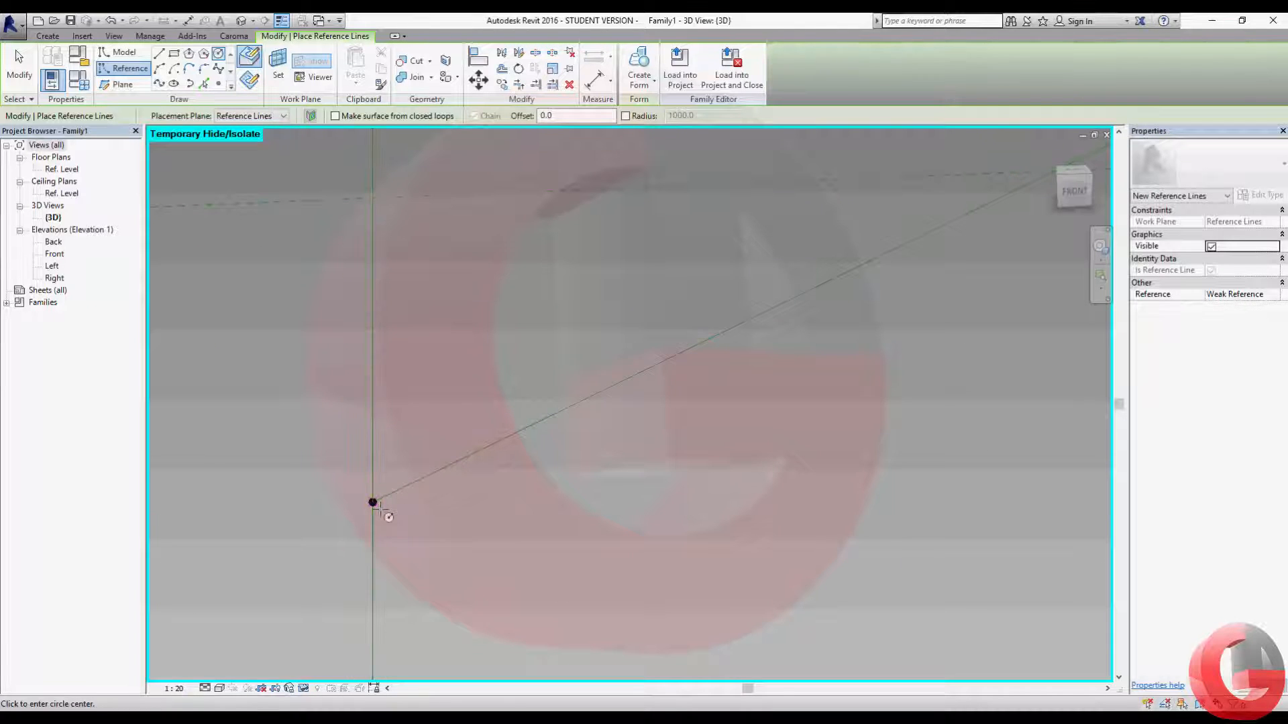
scroll(380, 509, "down", 6)
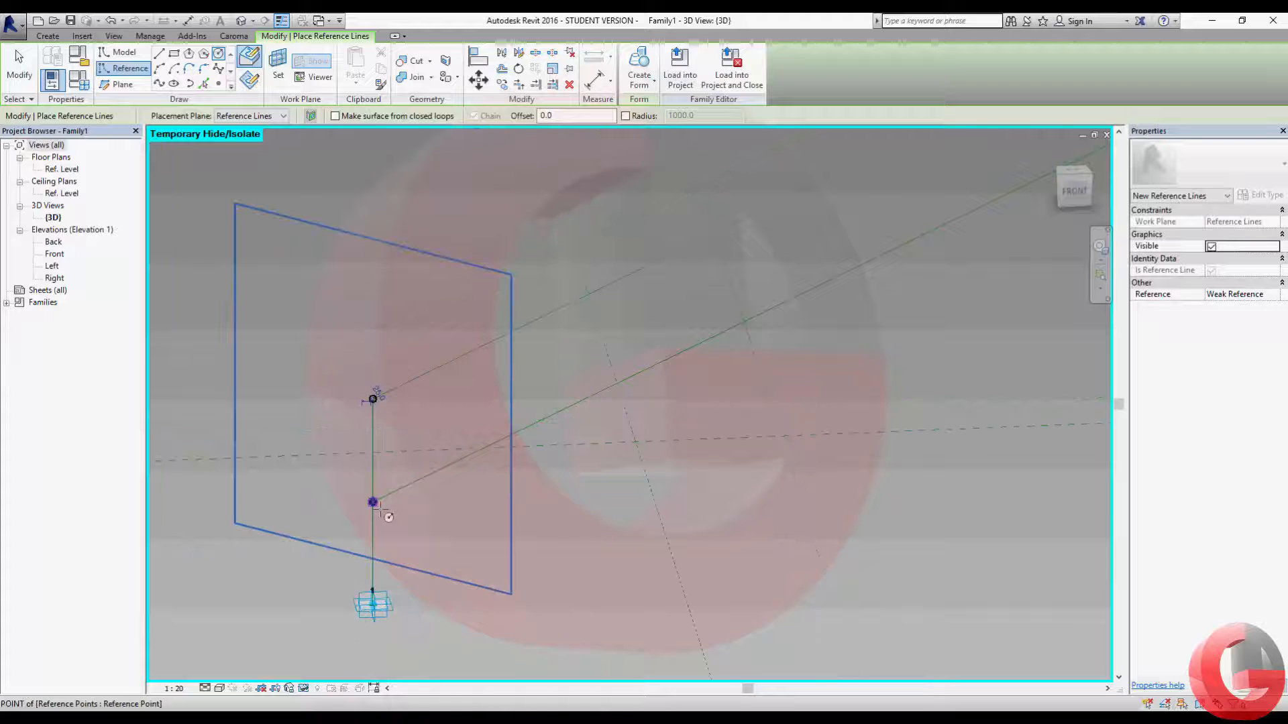
scroll(377, 510, "down", 2)
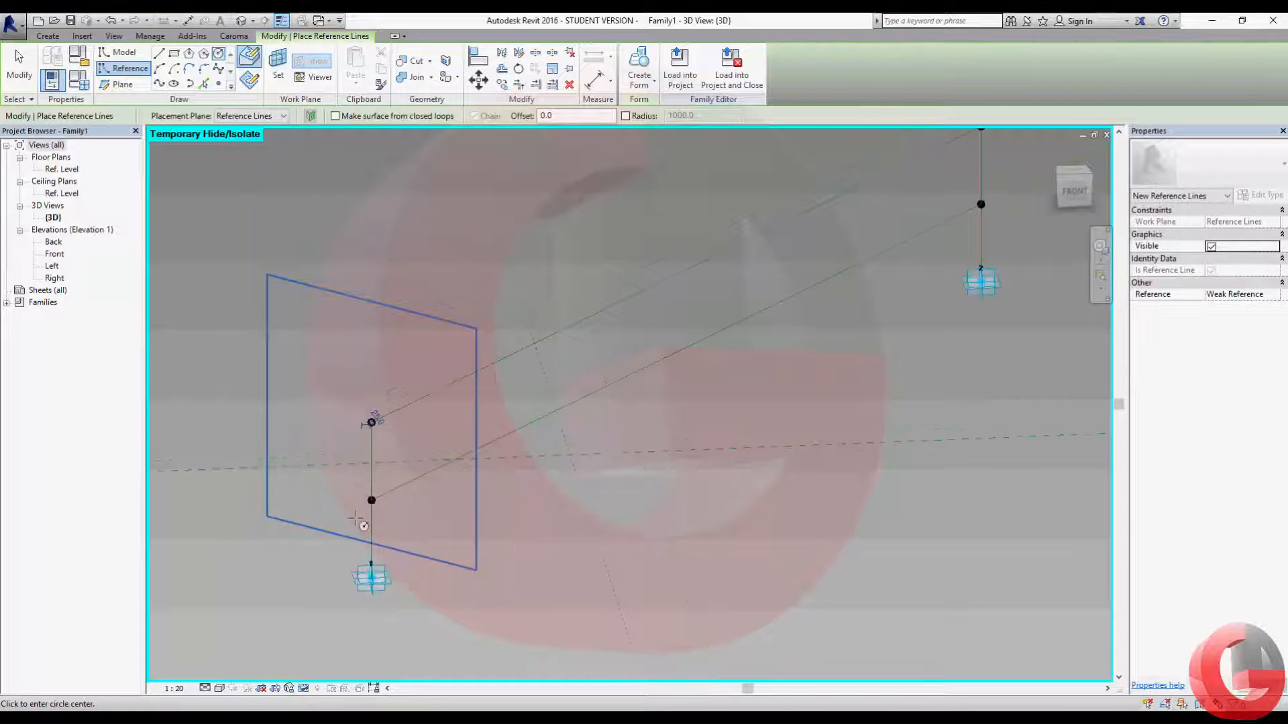
scroll(354, 518, "up", 2)
key("Escape")
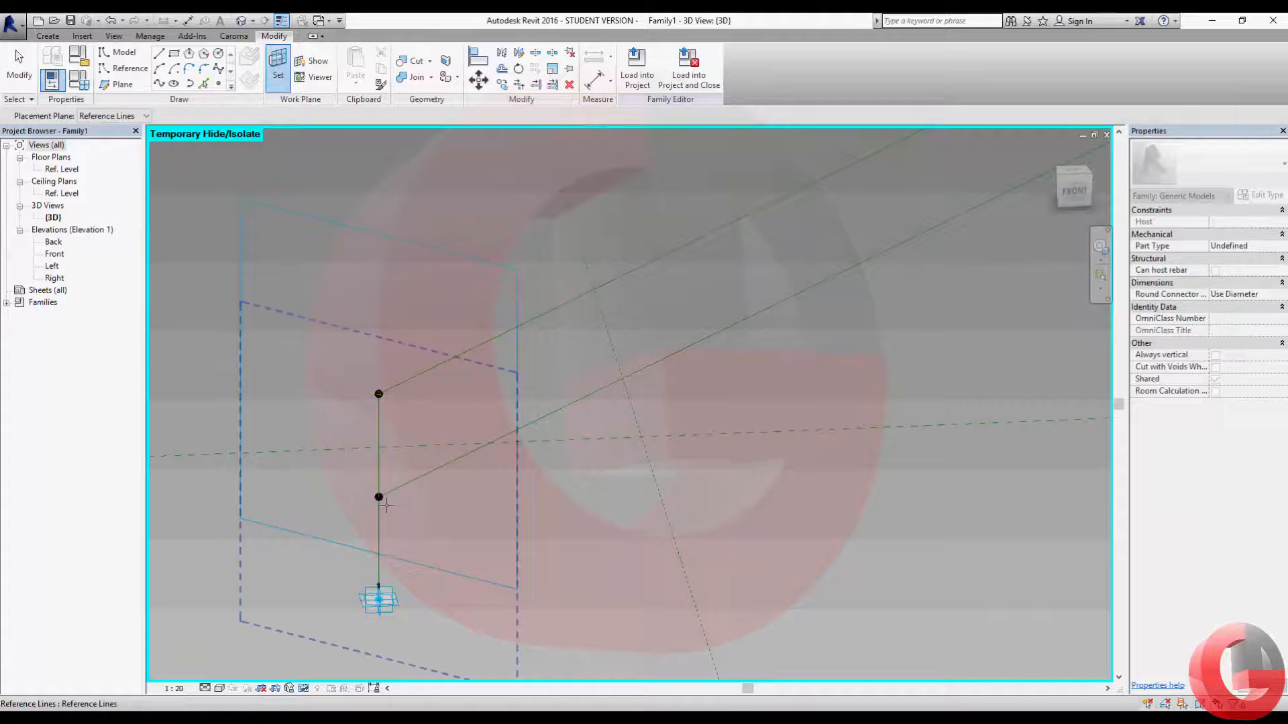
key("Return")
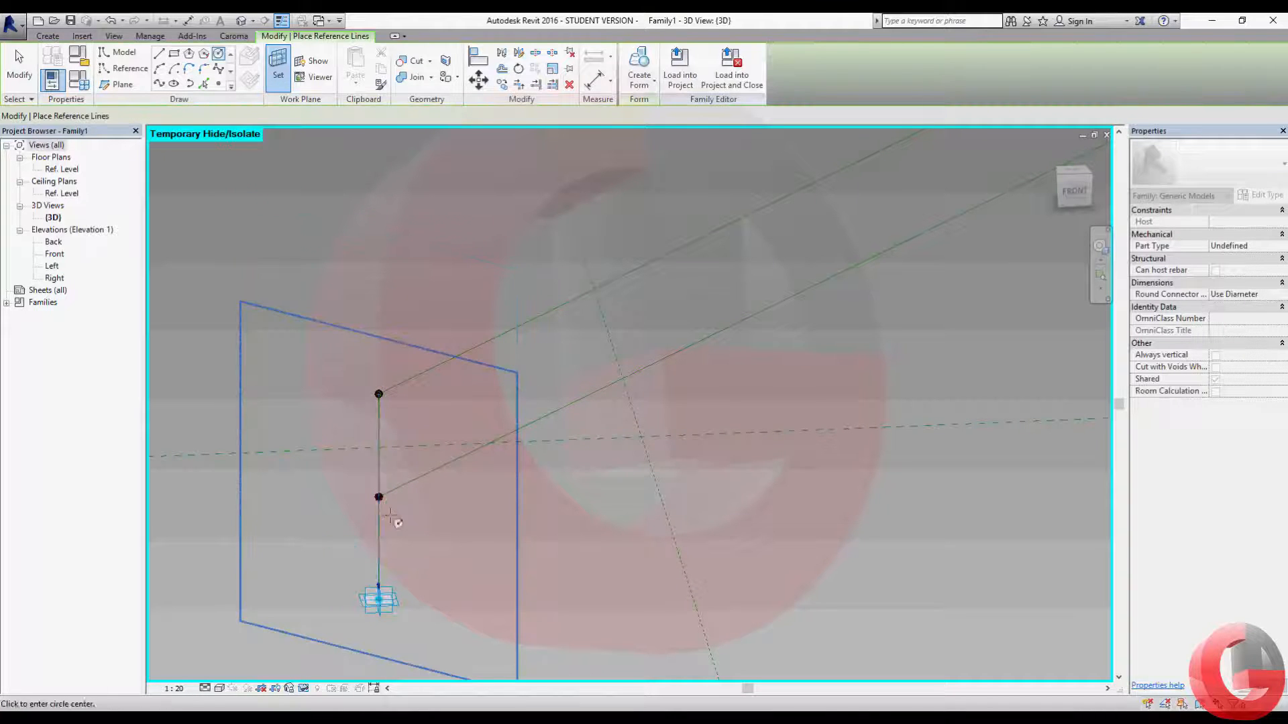
Draw a reference circle centred on the middle hosted point above adaptive point 1 and set its radius to 25
left_click(379, 497)
left_click(396, 492)
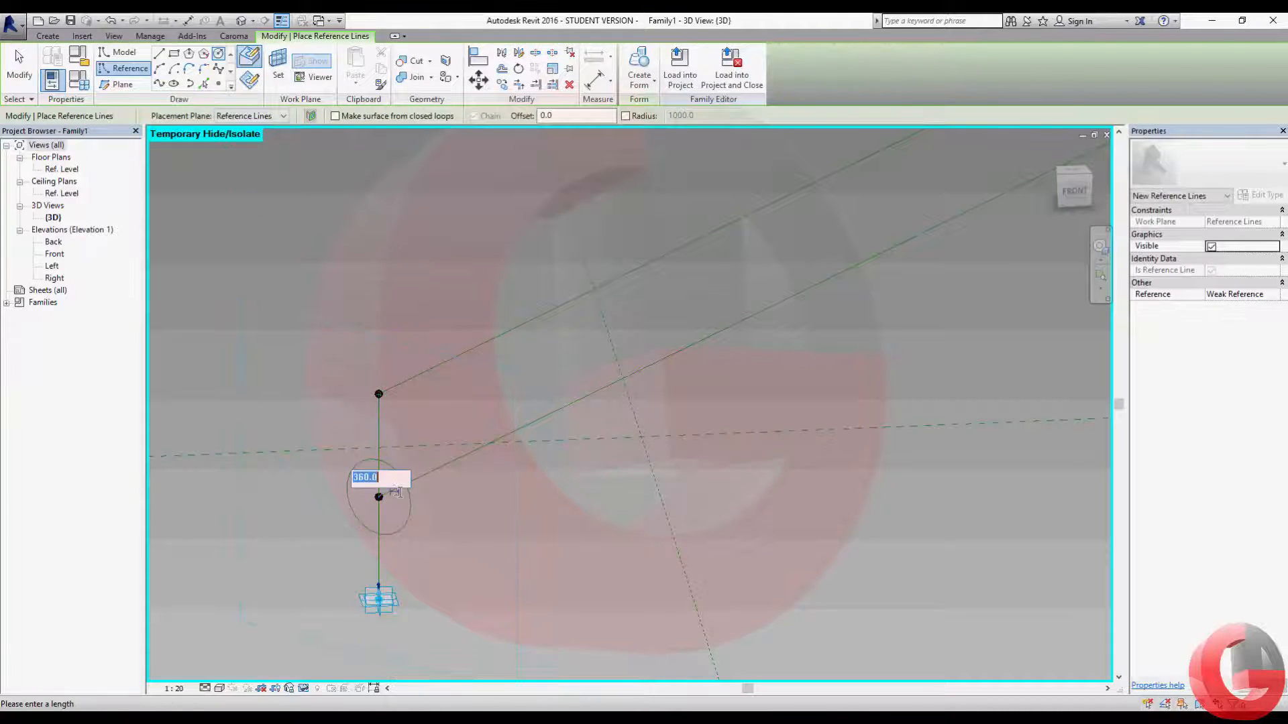
type("25")
key("Return")
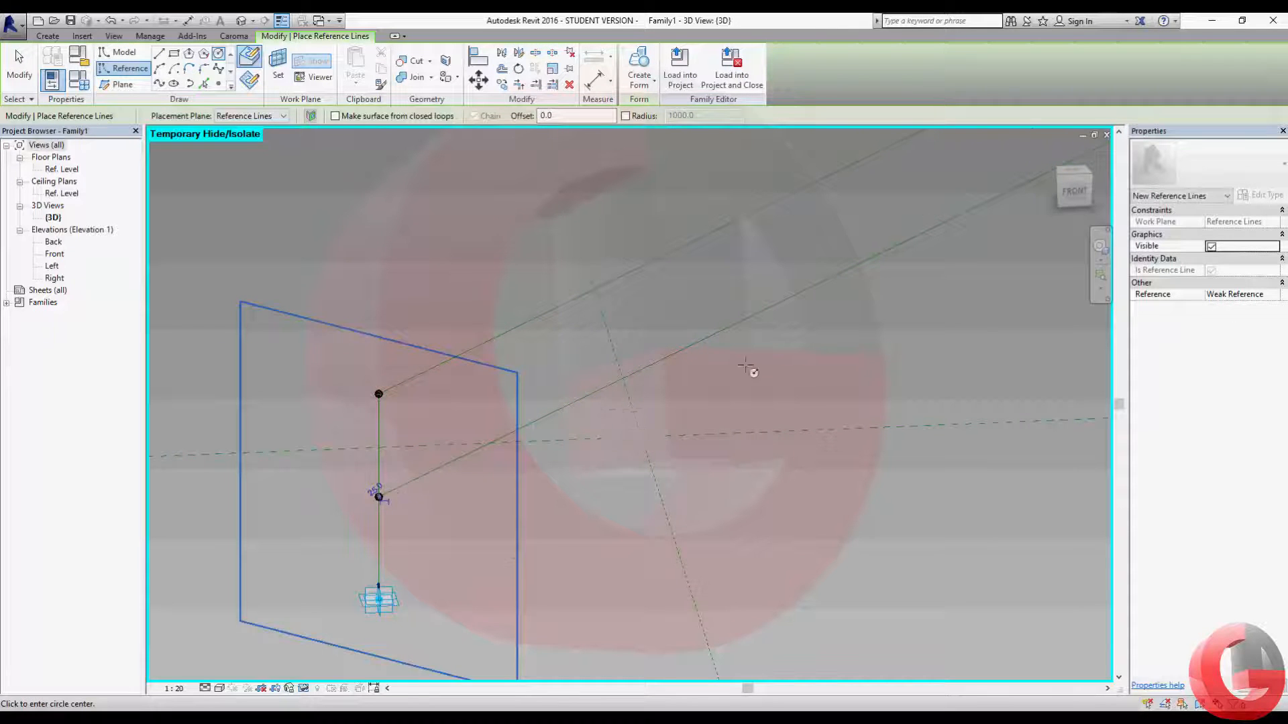
Set the work plane to the vertical end plane of the upper horizontal line, at the upper hosted point above adaptive point 2
scroll(746, 366, "down", 3)
middle_click_drag(458, 519, 63, 717)
scroll(635, 331, "up", 8)
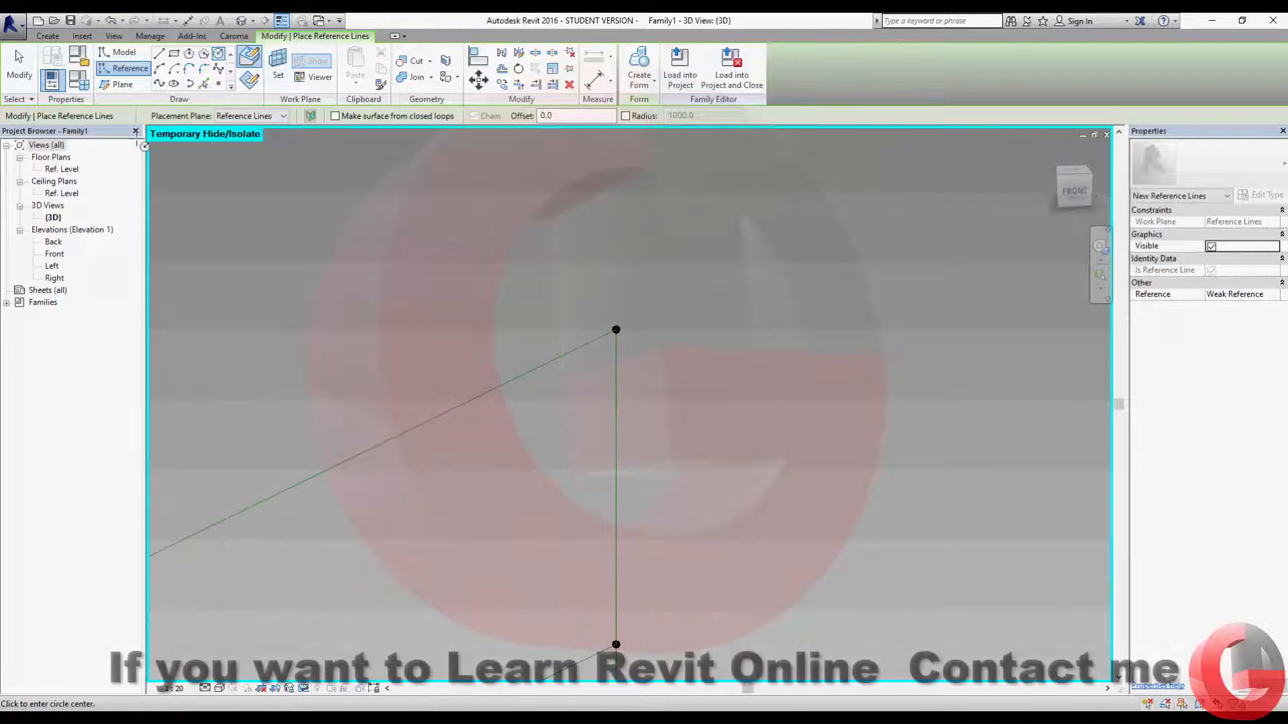
left_click(278, 65)
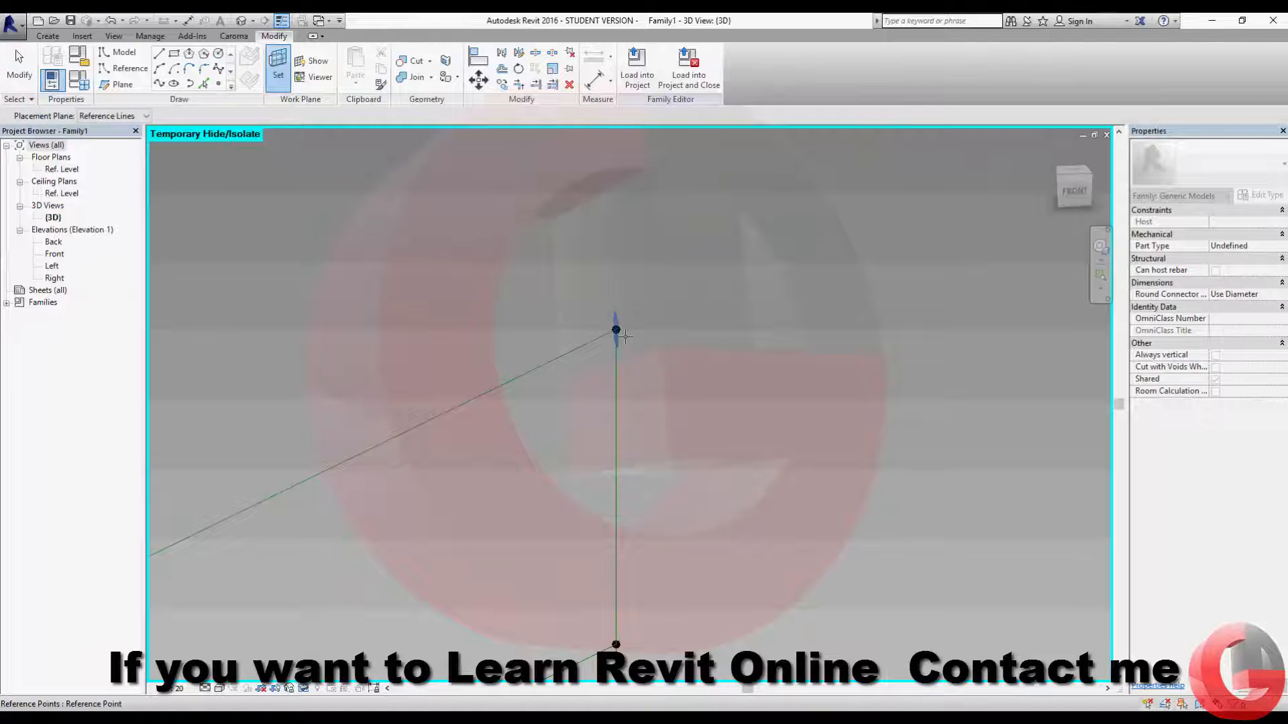
key("Tab")
scroll(623, 335, "down", 5)
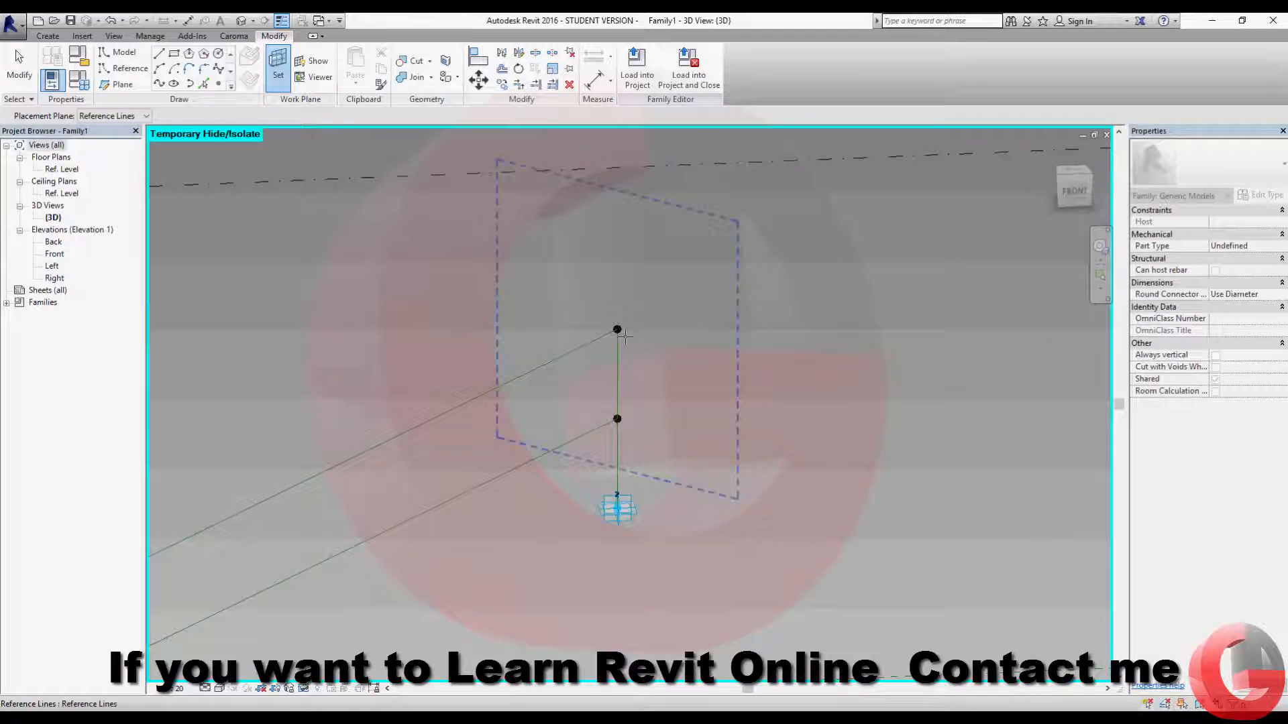
left_click(625, 337)
Draw a reference circle centred on the upper hosted point above adaptive point 2 and set its radius to 25
left_click(619, 330)
left_click(690, 356)
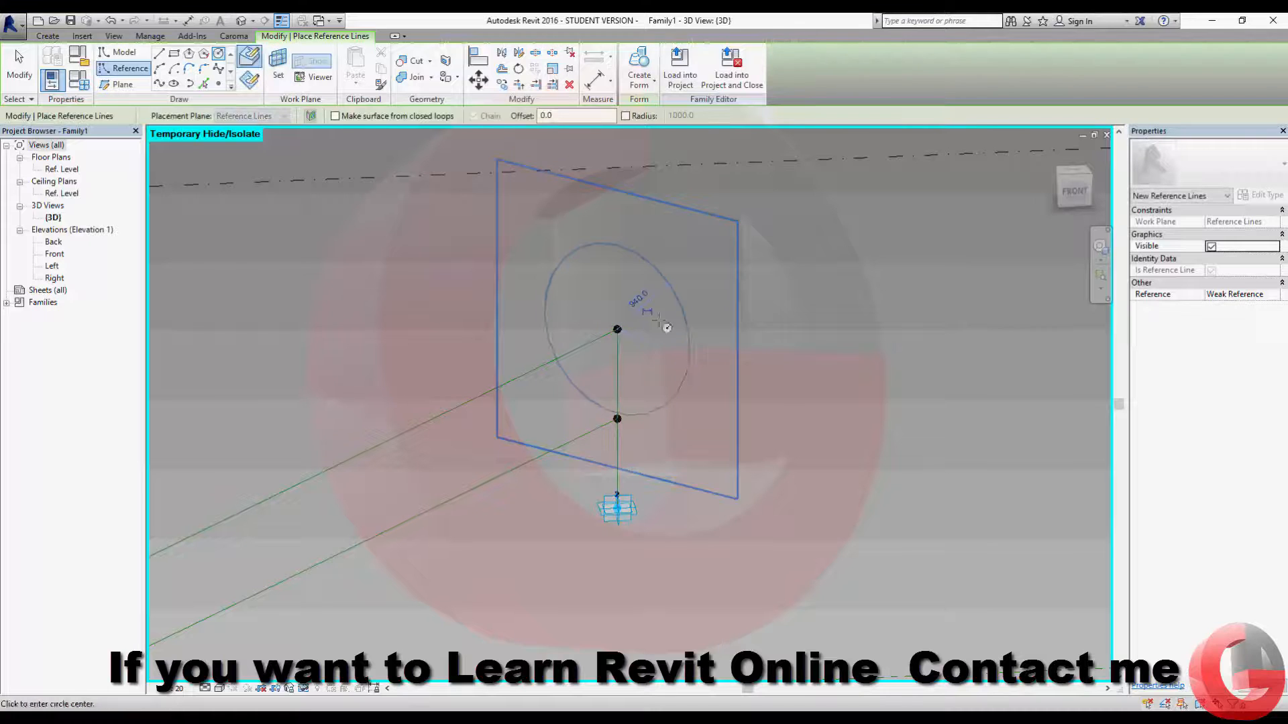
left_click(645, 304)
type("25")
key("Return")
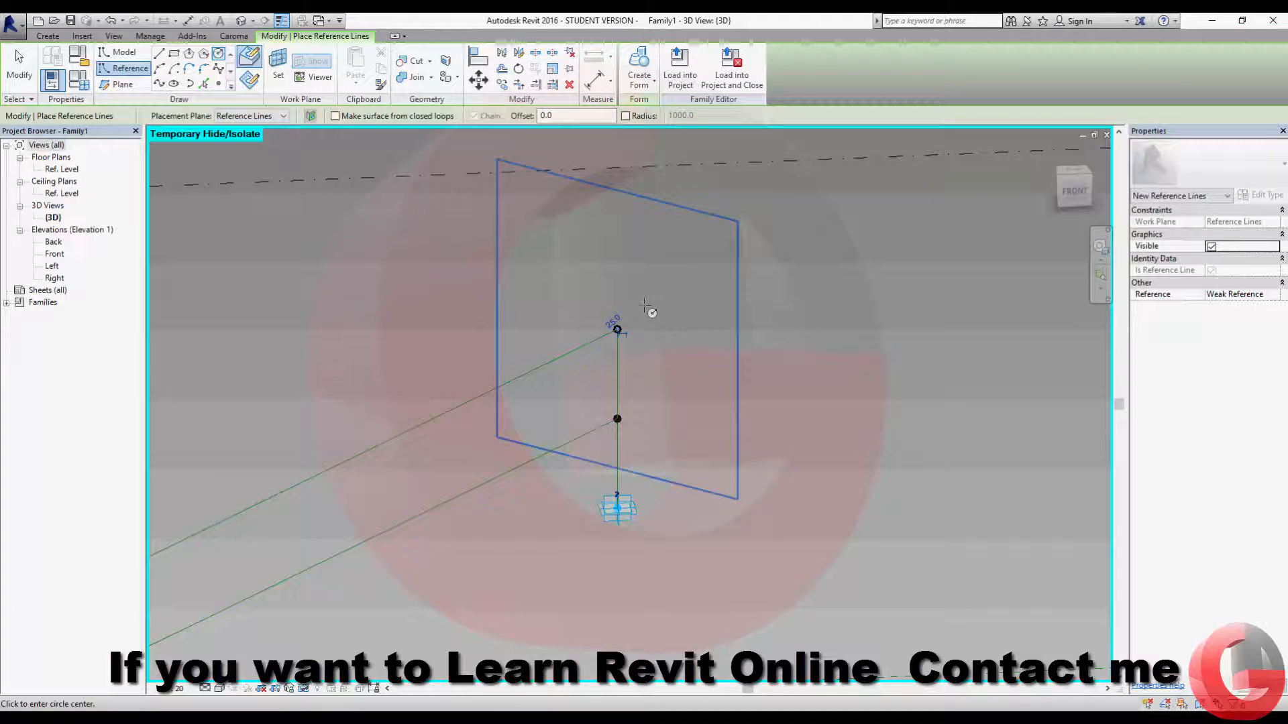
Set the work plane to the lower horizontal line's vertical end plane above adaptive point 2 and draw a radius-25 reference circle at the middle point
left_click(278, 67)
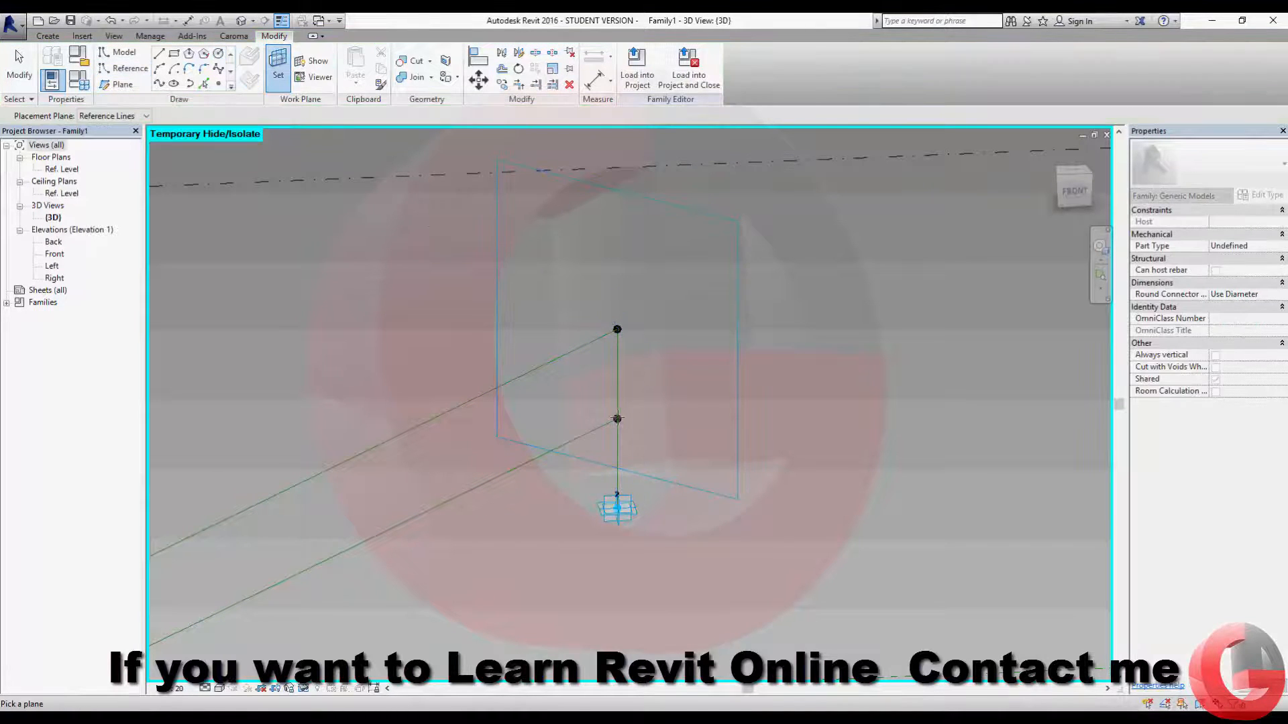
left_click(626, 428)
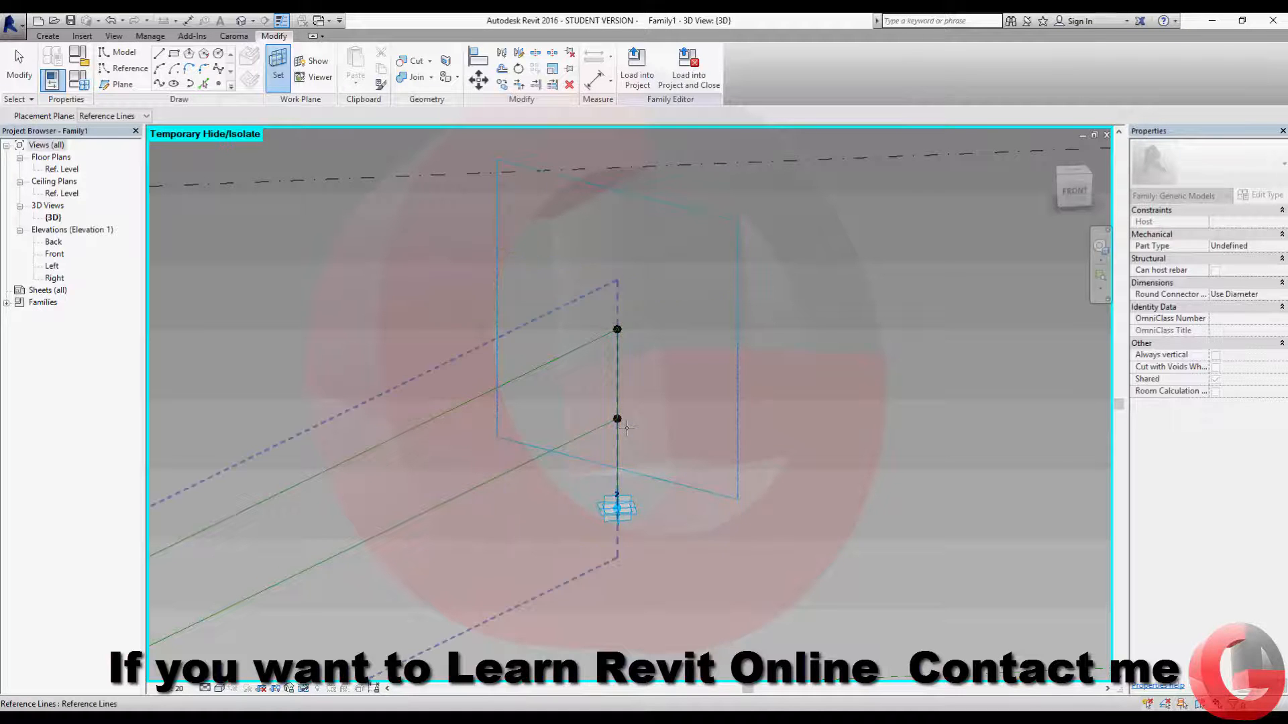
key("Tab")
key("Tab")
key("Tab")
left_click(627, 428)
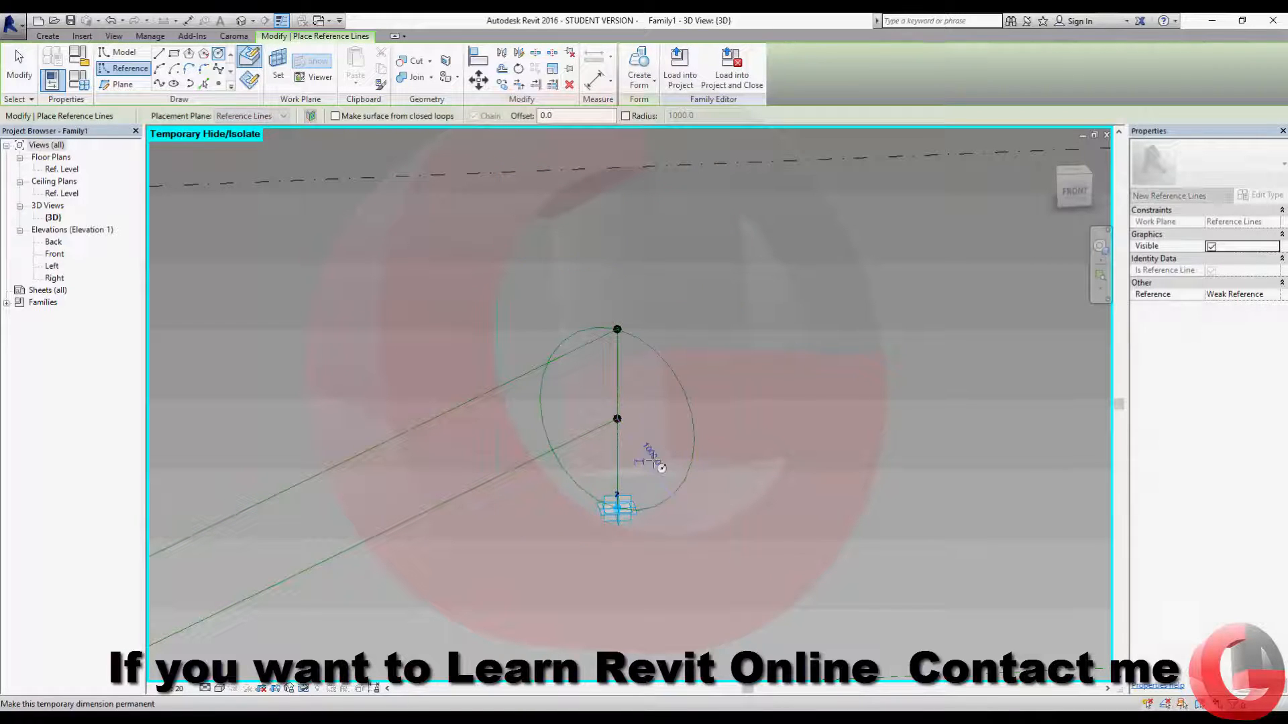
type("25")
key("Return")
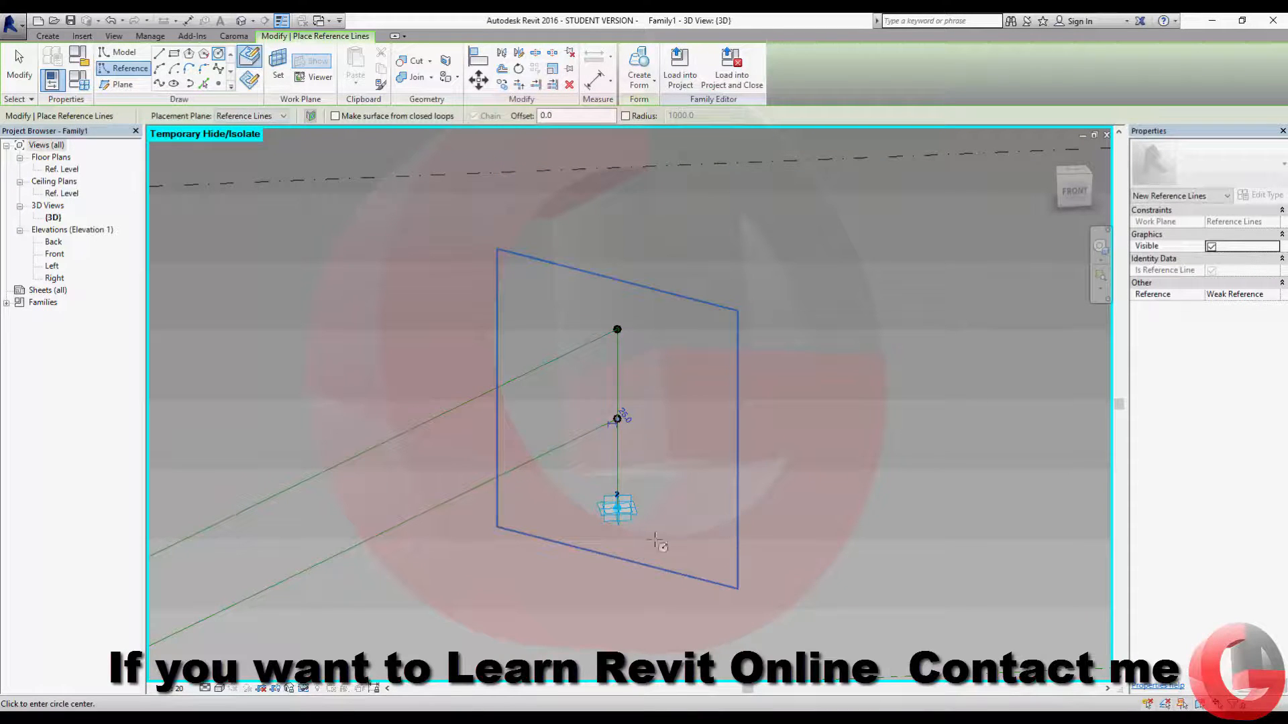
Create a solid form for the lower rail from the two reference circles at the middle hosted points above both adaptive points
left_click(10, 71)
scroll(626, 433, "up", 4)
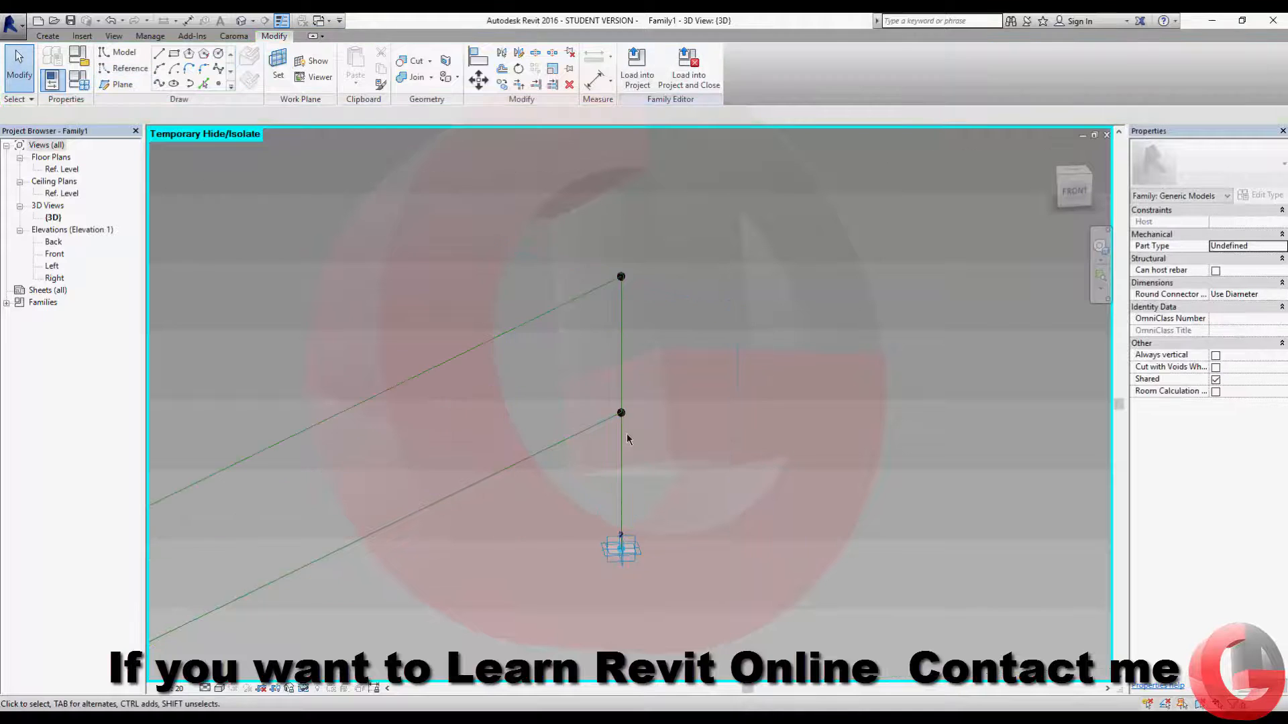
left_click(613, 383)
middle_click_drag(738, 335, 594, 335, "shift")
left_click(594, 336, "ctrl")
left_click(639, 81)
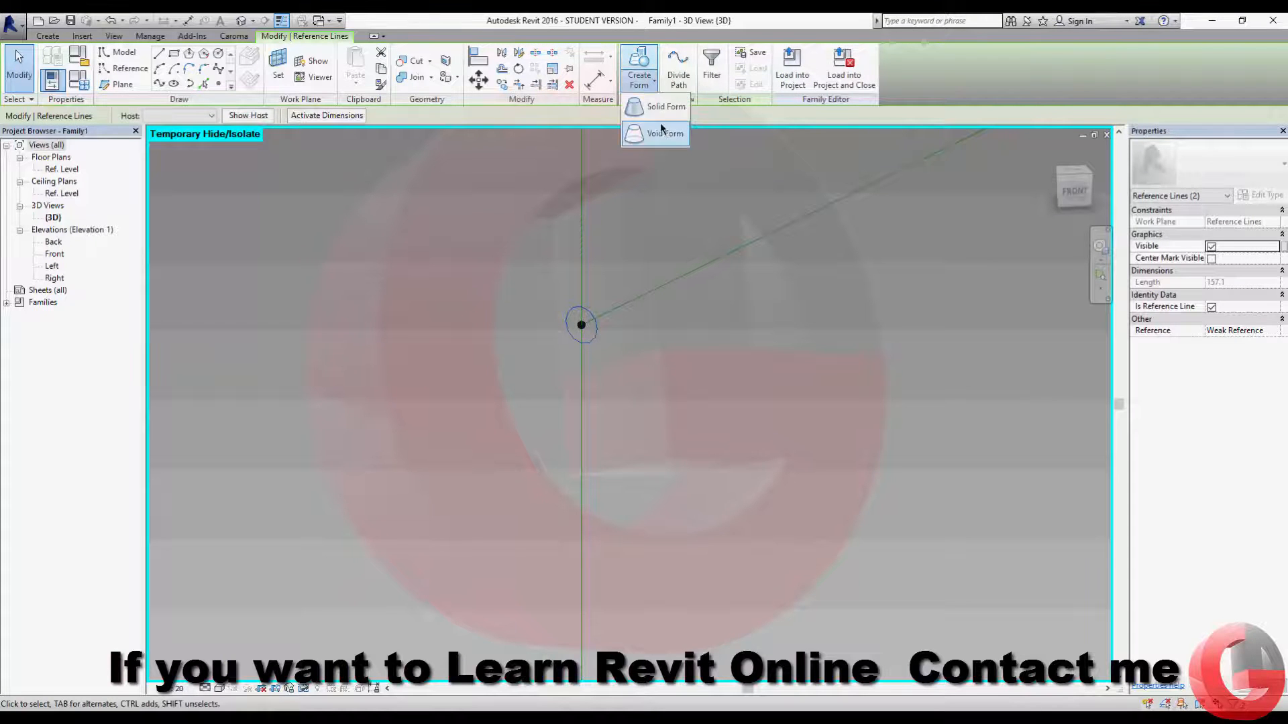
left_click(658, 118)
Create a solid form for the upper rail from the two reference circles at the upper hosted points above both adaptive points
middle_click_drag(443, 451, 699, 271, "shift")
left_click(512, 321)
left_click(661, 261, "ctrl")
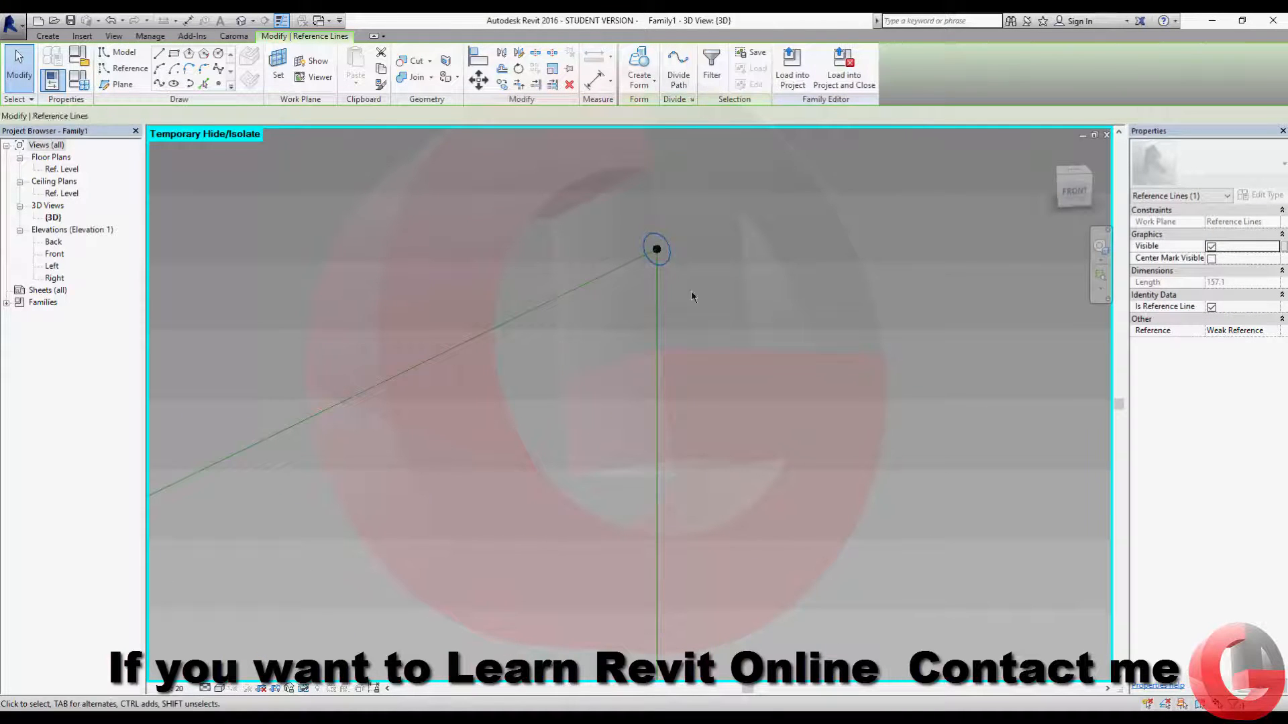
left_click(649, 81)
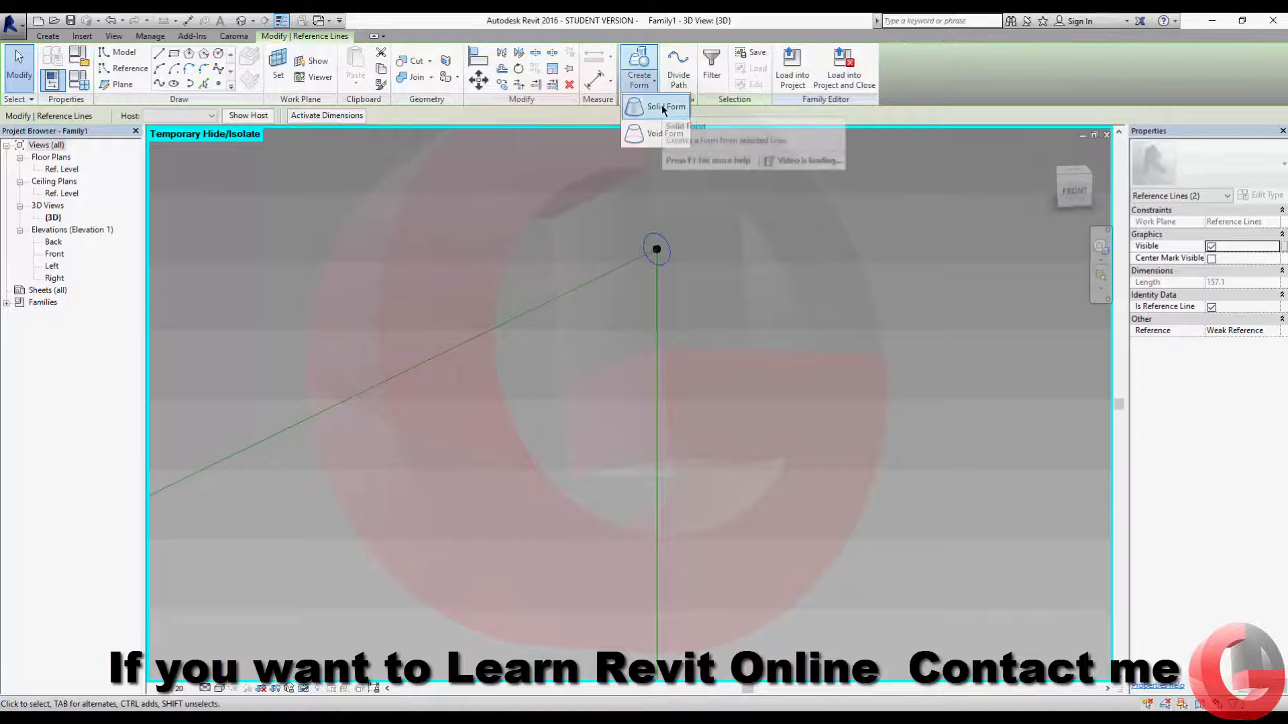
left_click(664, 105)
Reset the temporary hide/isolate so the hidden post is shown together with the two rails
scroll(681, 257, "down", 8)
middle_click_drag(469, 482, 514, 396)
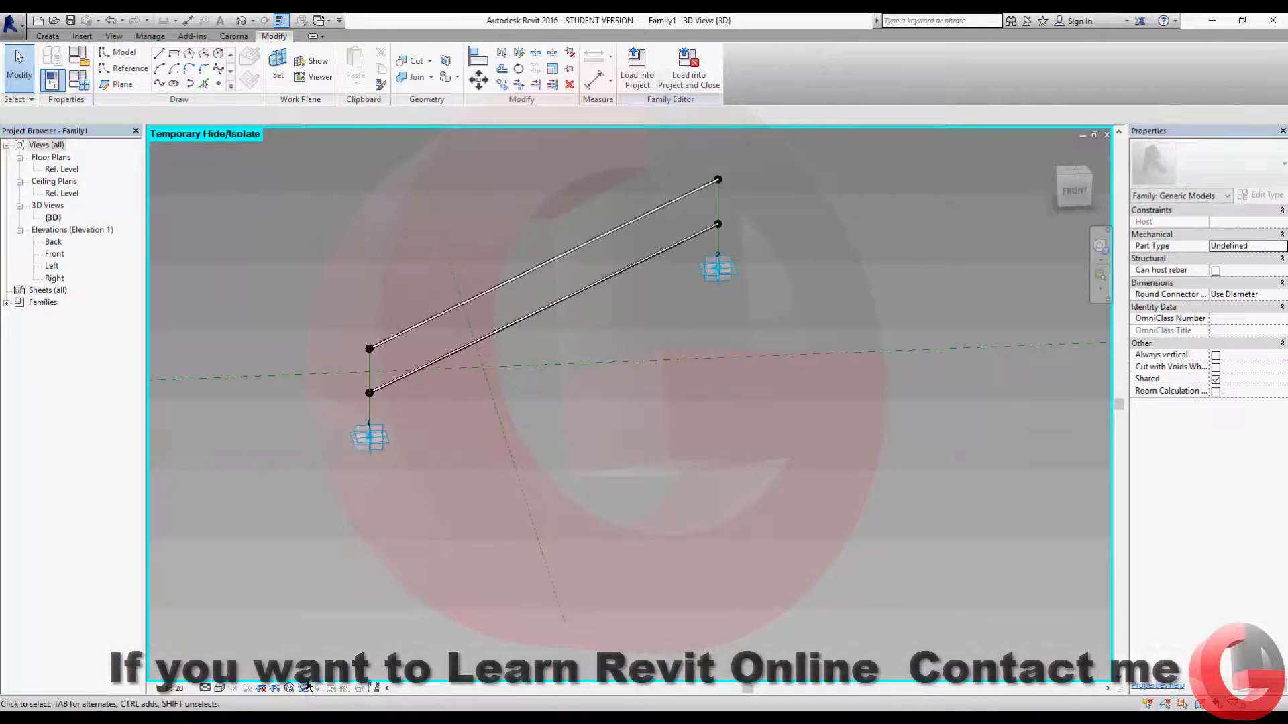
left_click(316, 688)
left_click(314, 673)
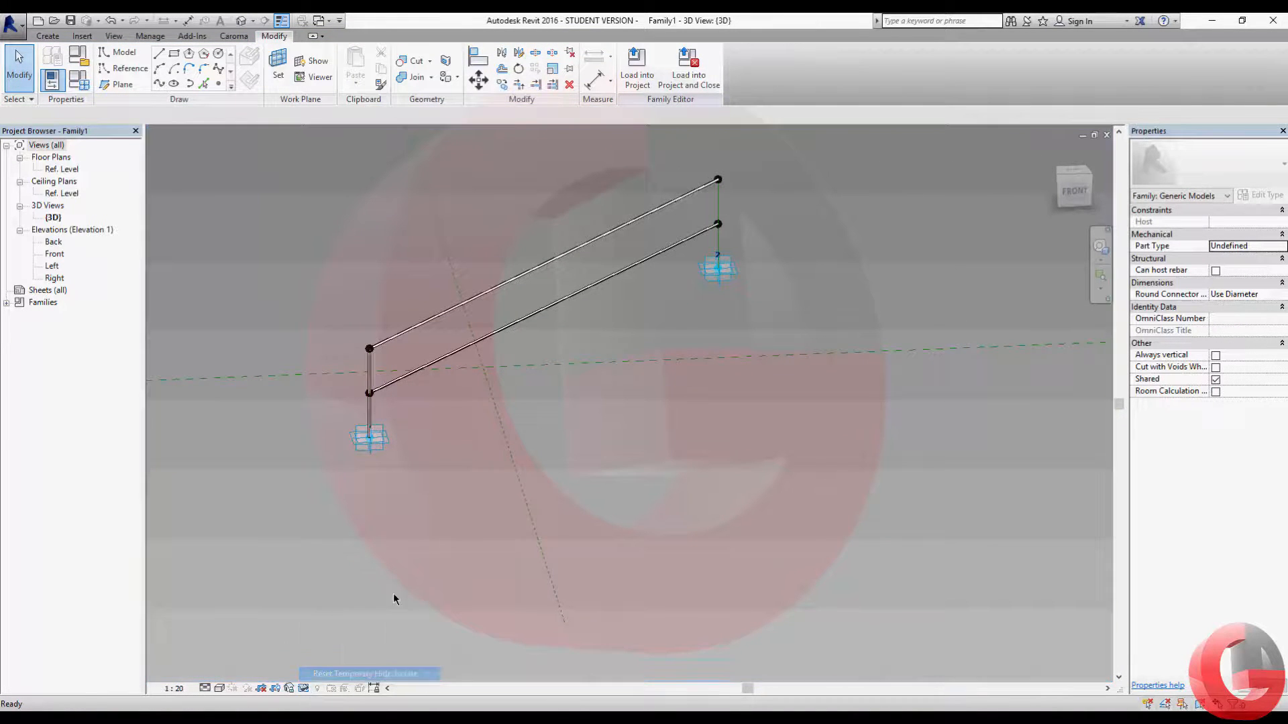
middle_click_drag(683, 483, 753, 425, "shift")
middle_click_drag(705, 388, 629, 502, "shift")
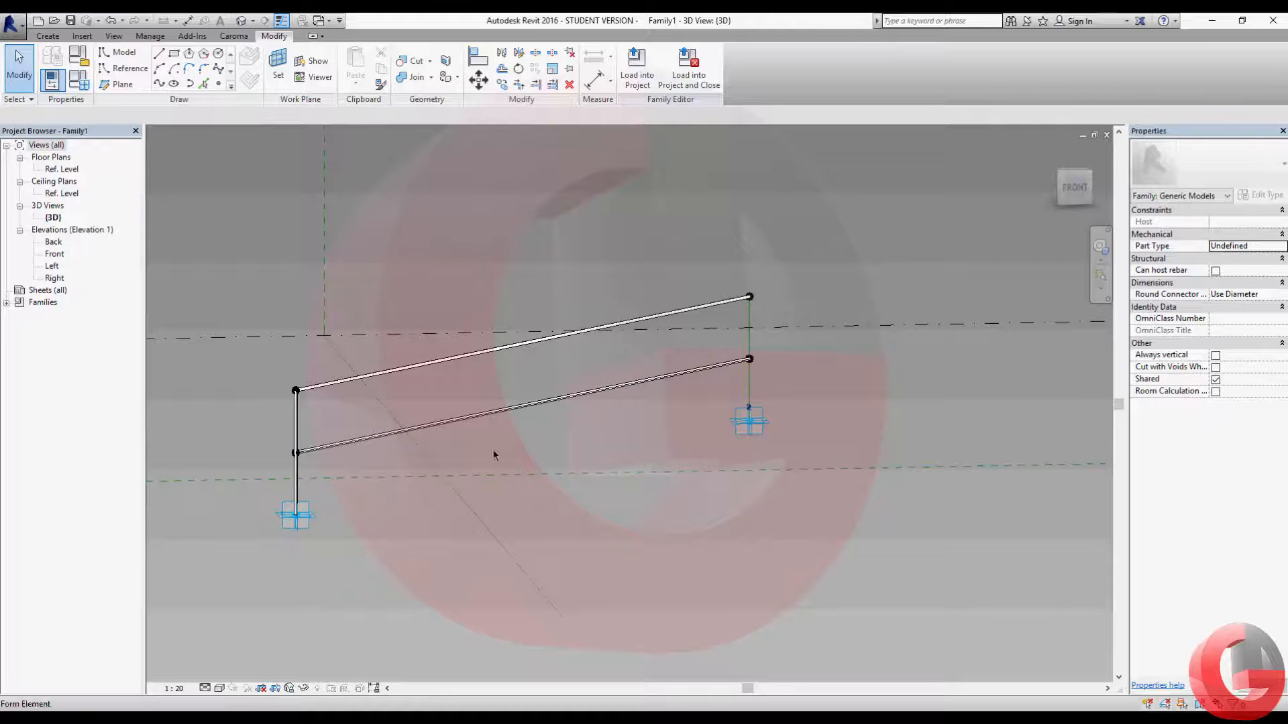
Move adaptive point 2 vertically upward to test how the posts and rails follow it
left_click(767, 423)
left_click_drag(766, 423, 767, 325)
middle_click_drag(629, 496, 575, 434, "shift")
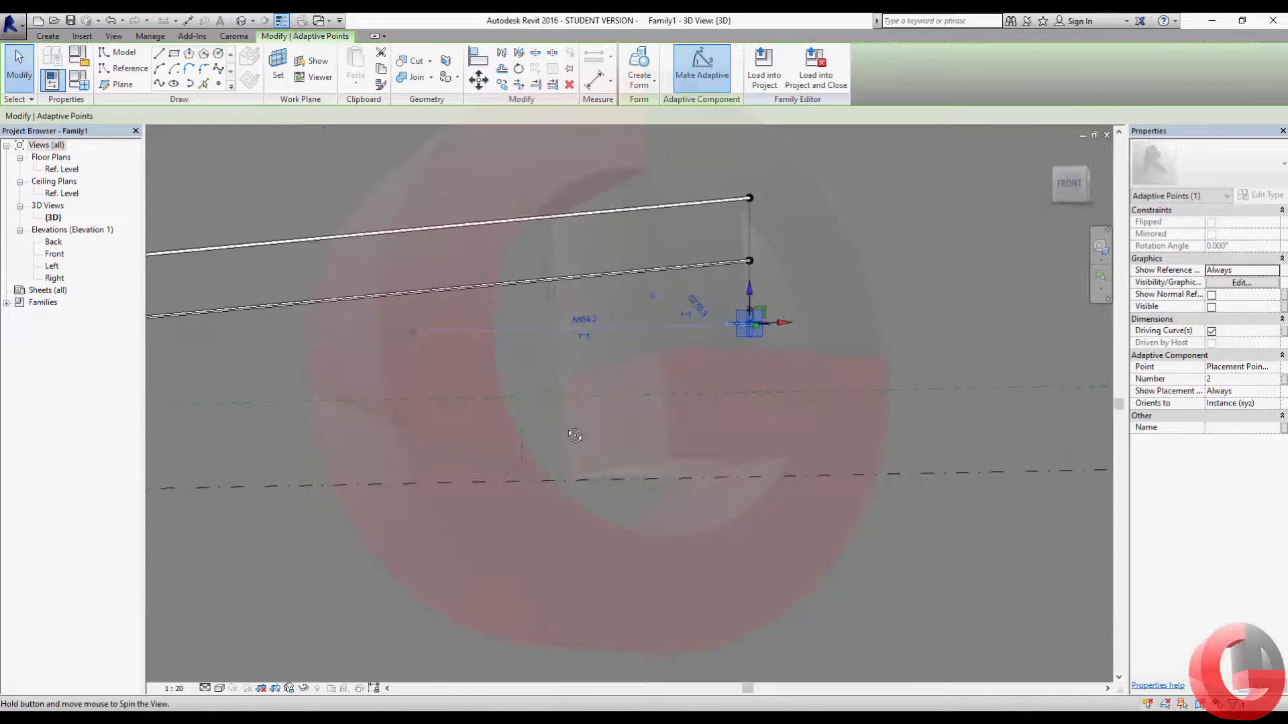
In the front view, move adaptive point 2 down to the reference level and farther away from adaptive point 1, then deselect it
left_click(1076, 187)
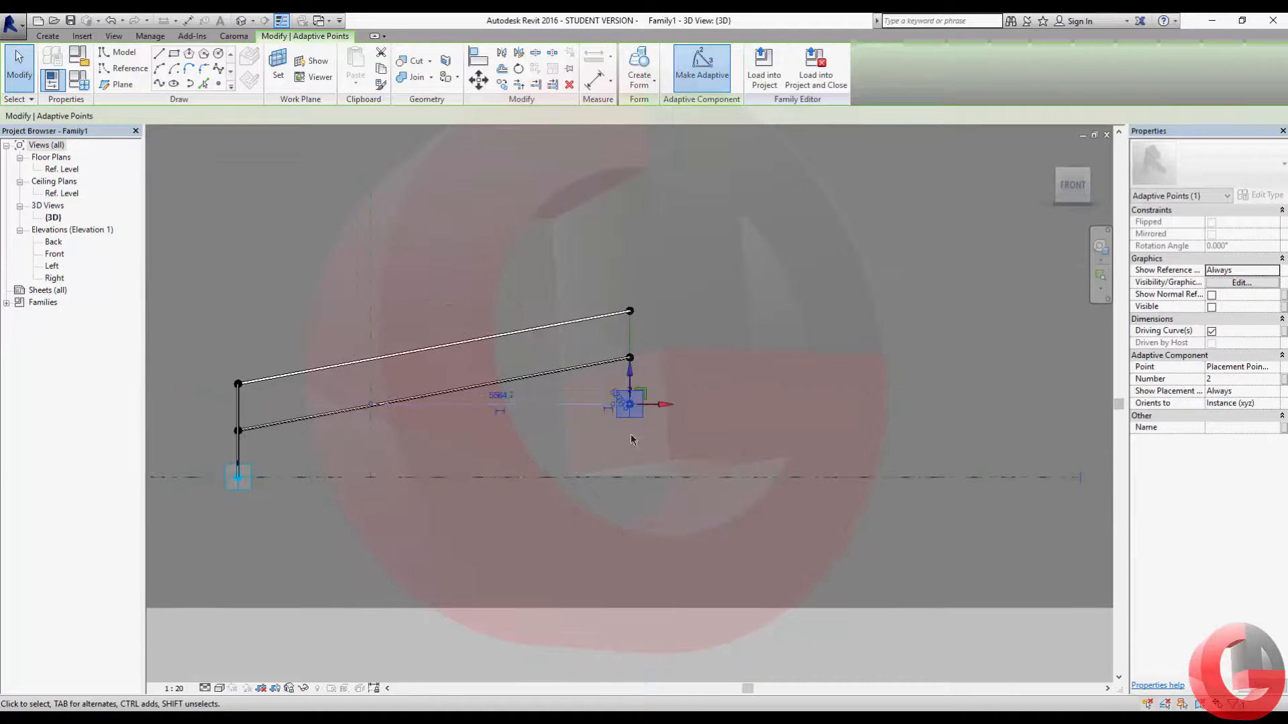
left_click_drag(624, 377, 729, 458)
left_click(546, 408)
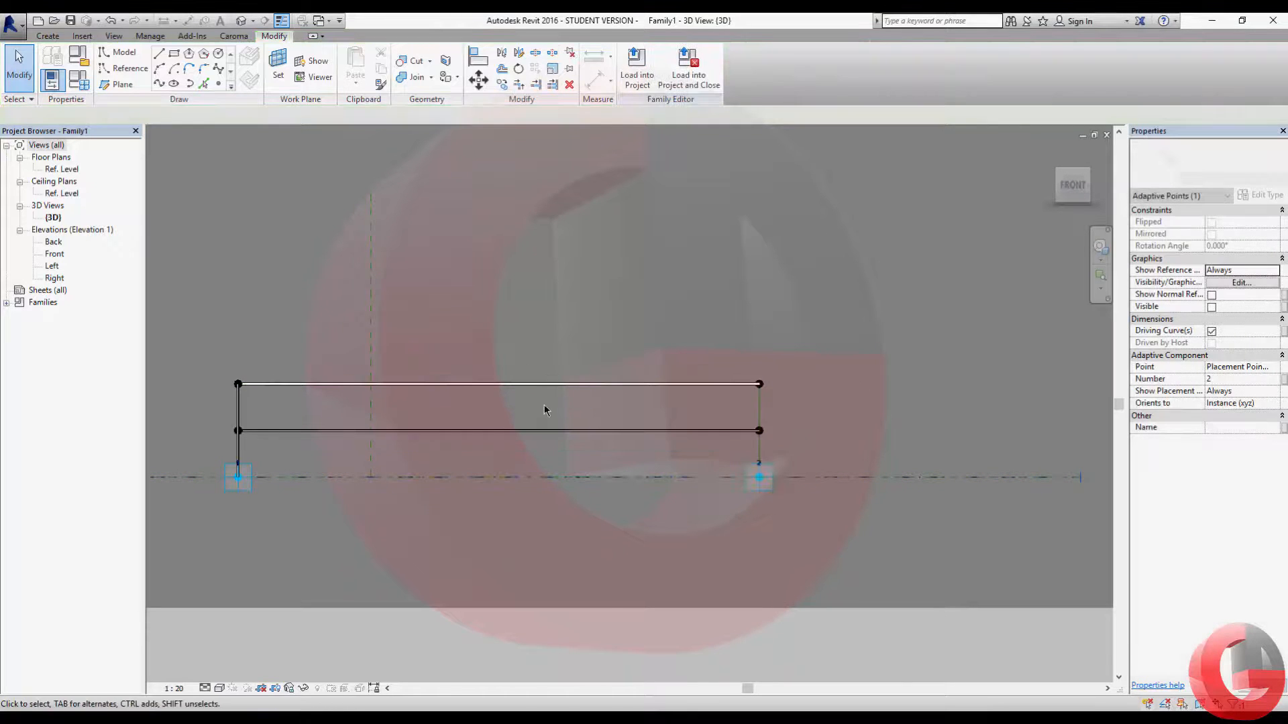
Test the family by setting the Height parameter to 5000 in the family types and applying it
middle_click_drag(546, 409, 542, 483, "shift")
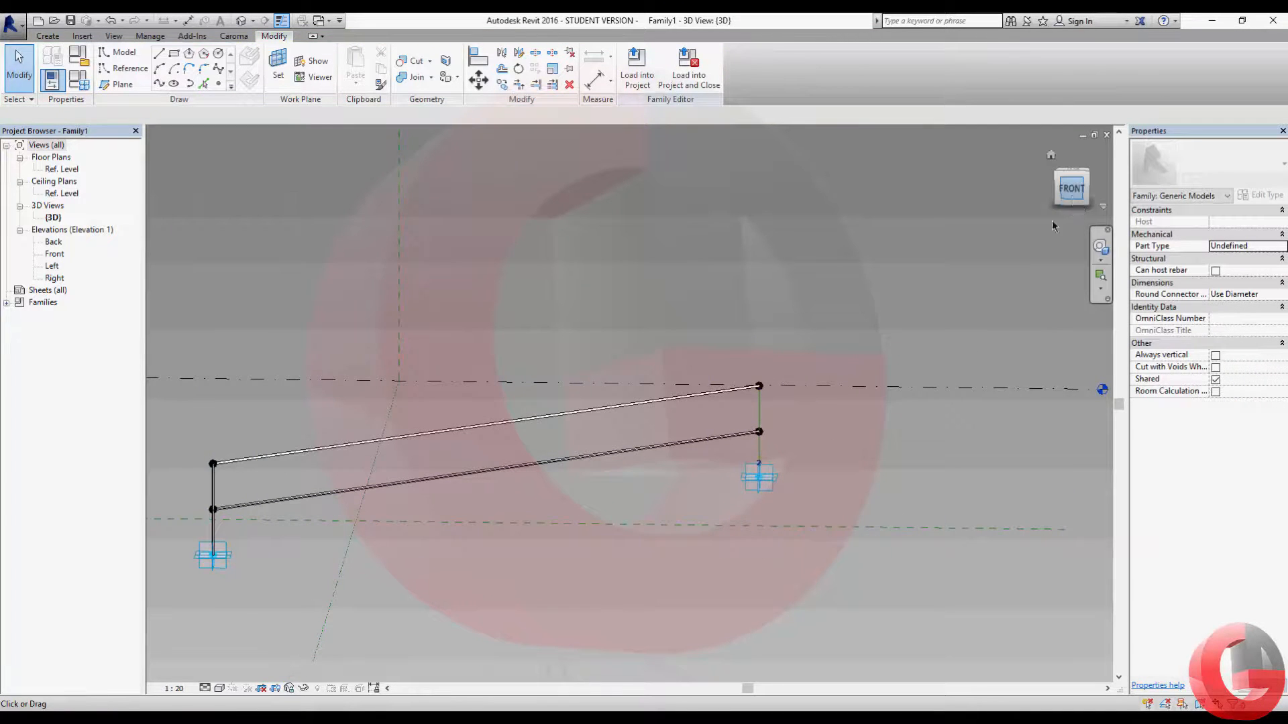
left_click(1071, 189)
scroll(738, 480, "up", 4)
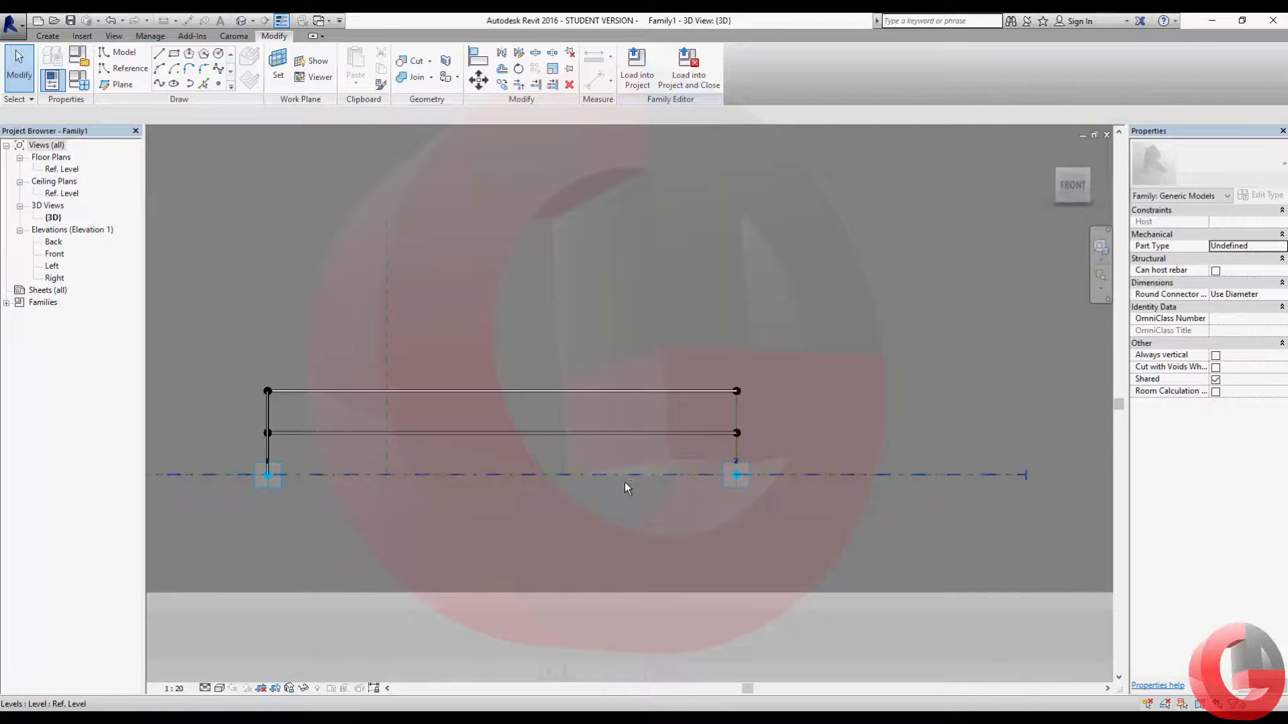
middle_click_drag(625, 482, 295, 429, "shift")
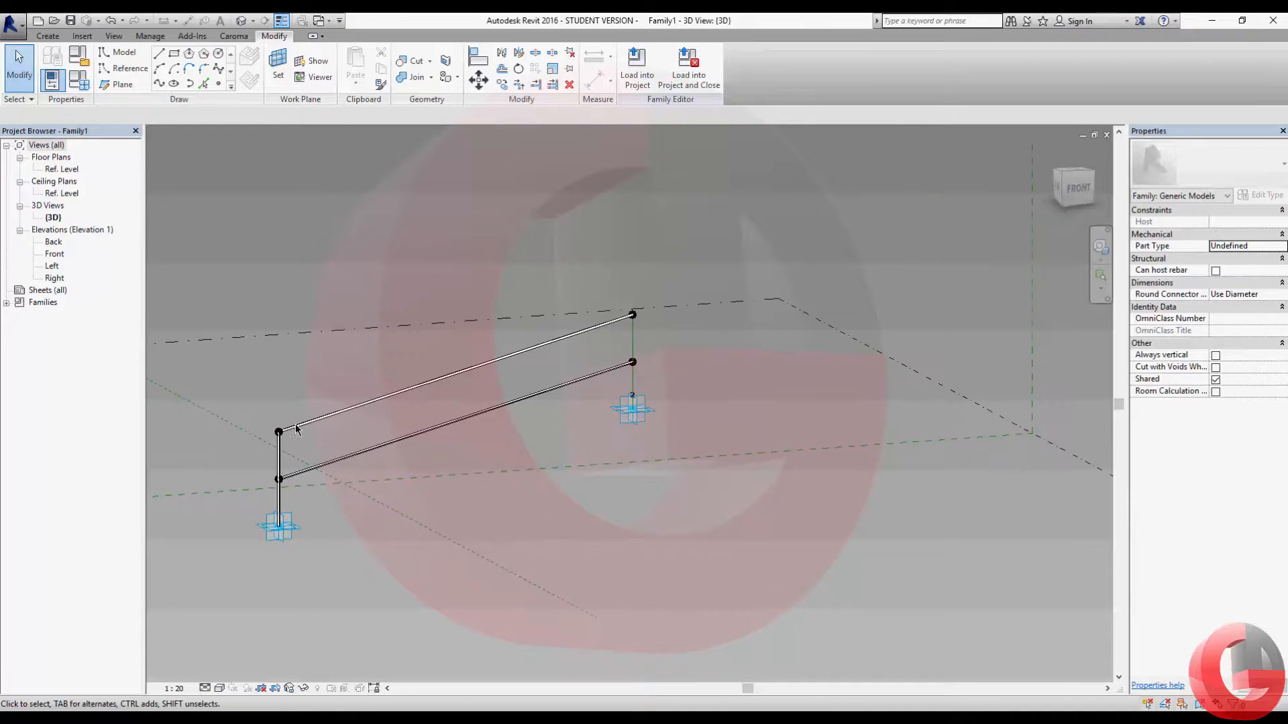
left_click(67, 78)
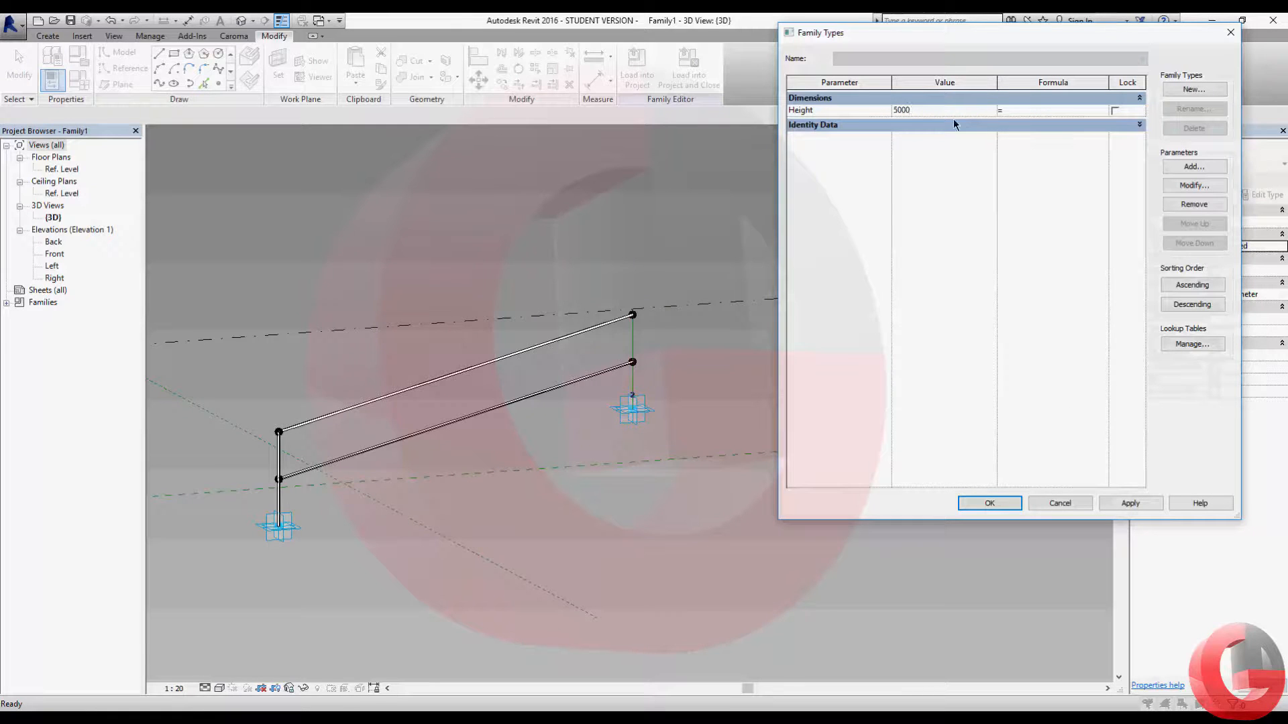
left_click(1130, 503)
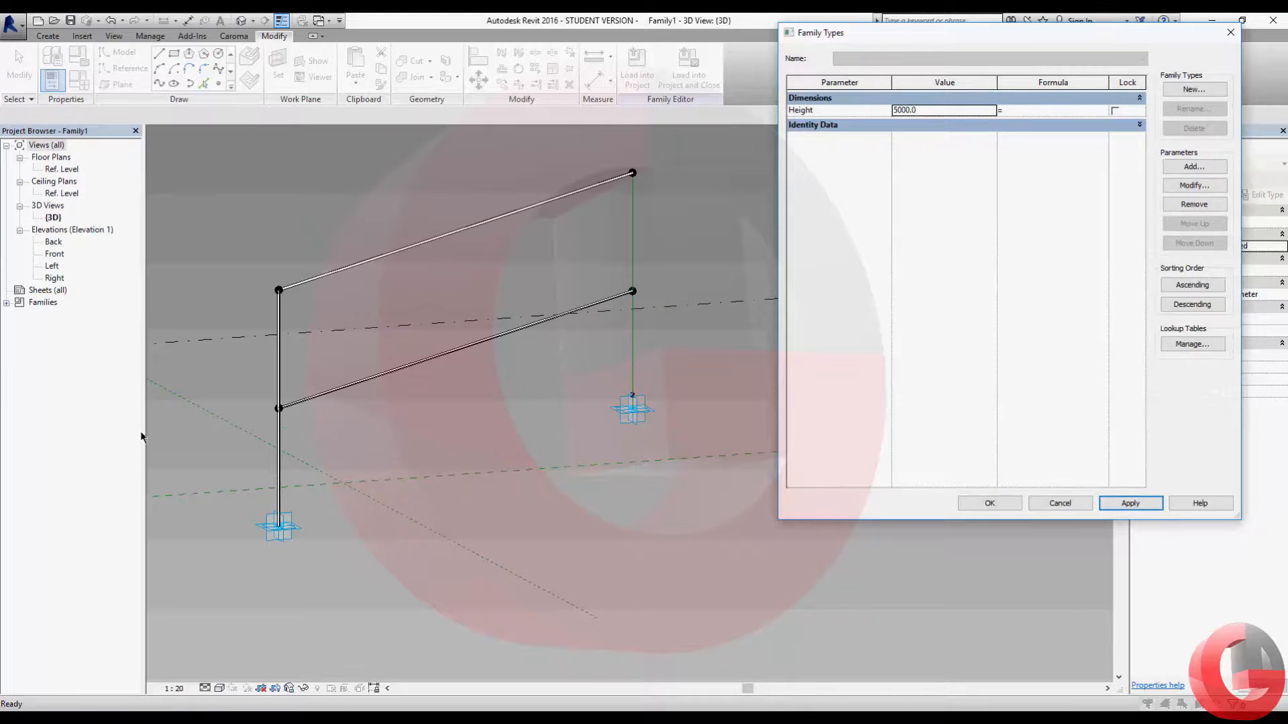
Set the Height parameter to 2000, apply it and close the family types
left_click(955, 114)
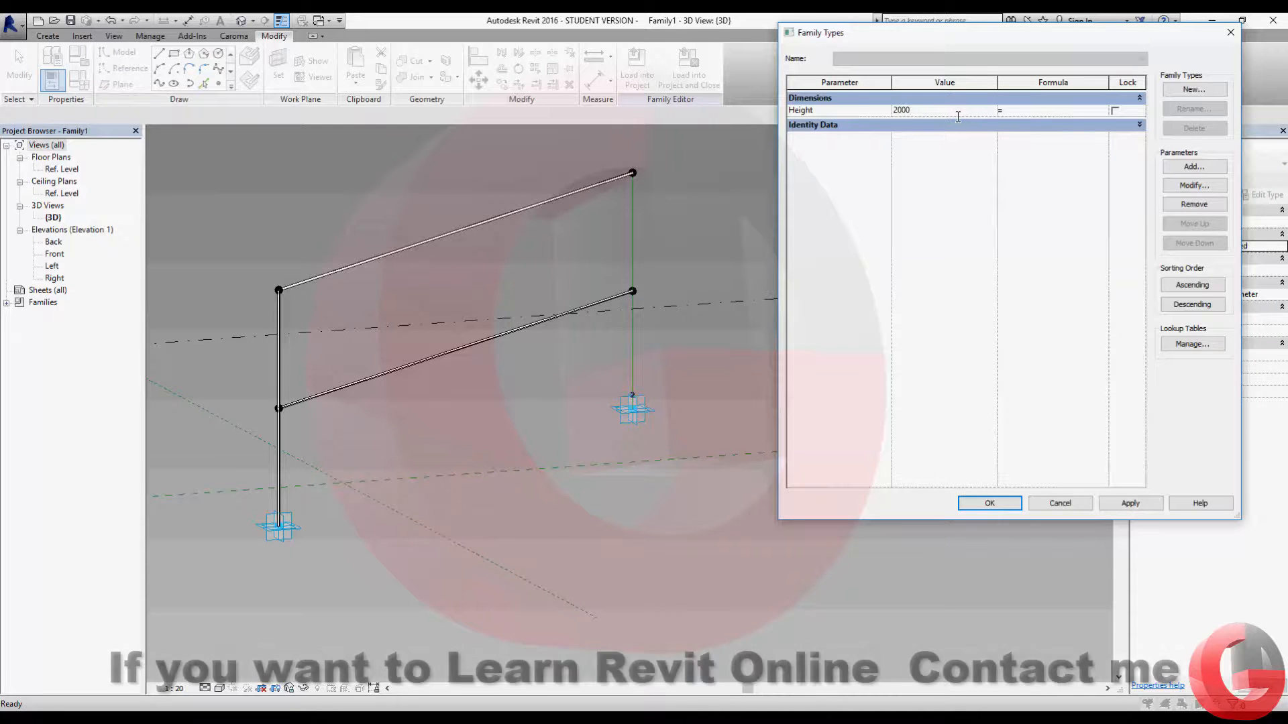
left_click(1130, 503)
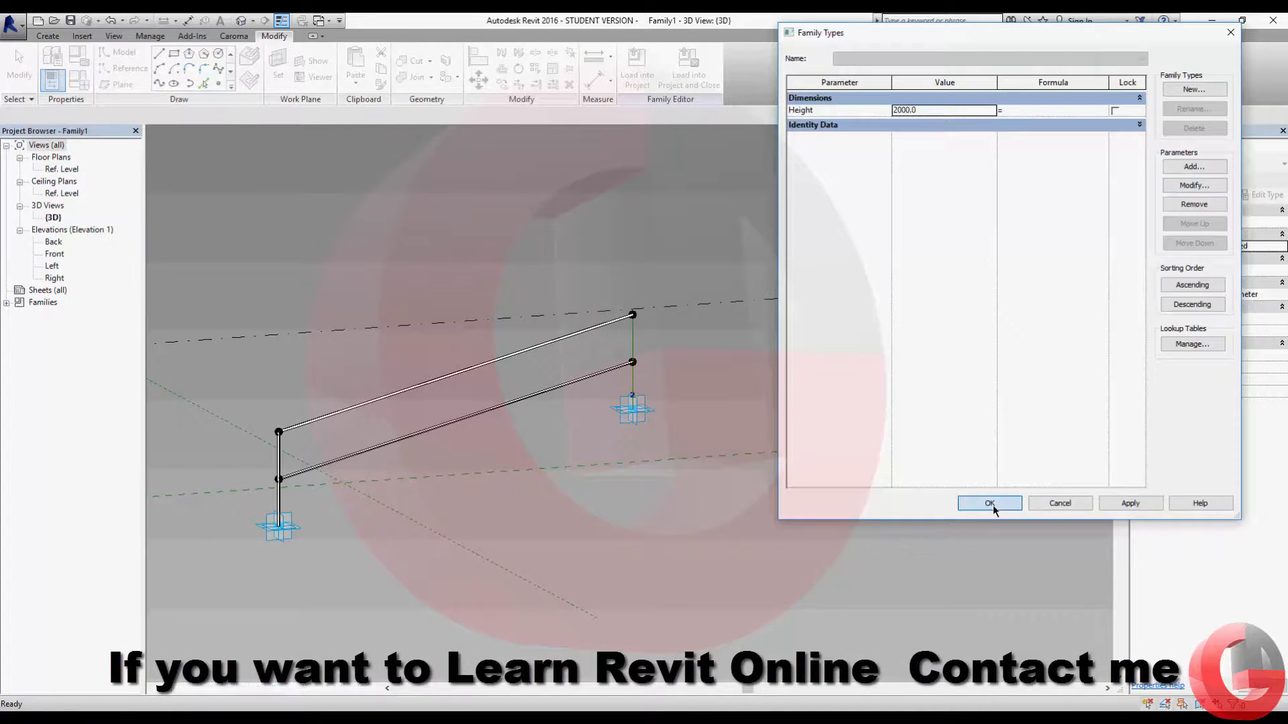
left_click(992, 502)
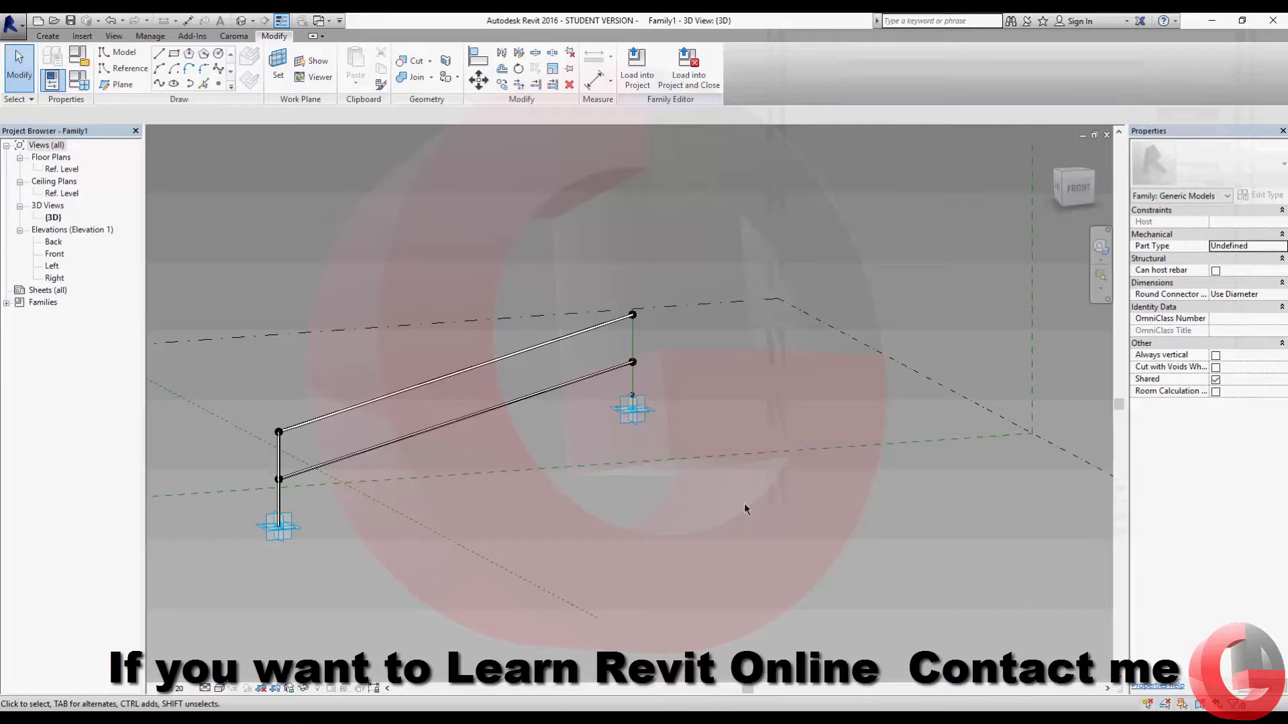